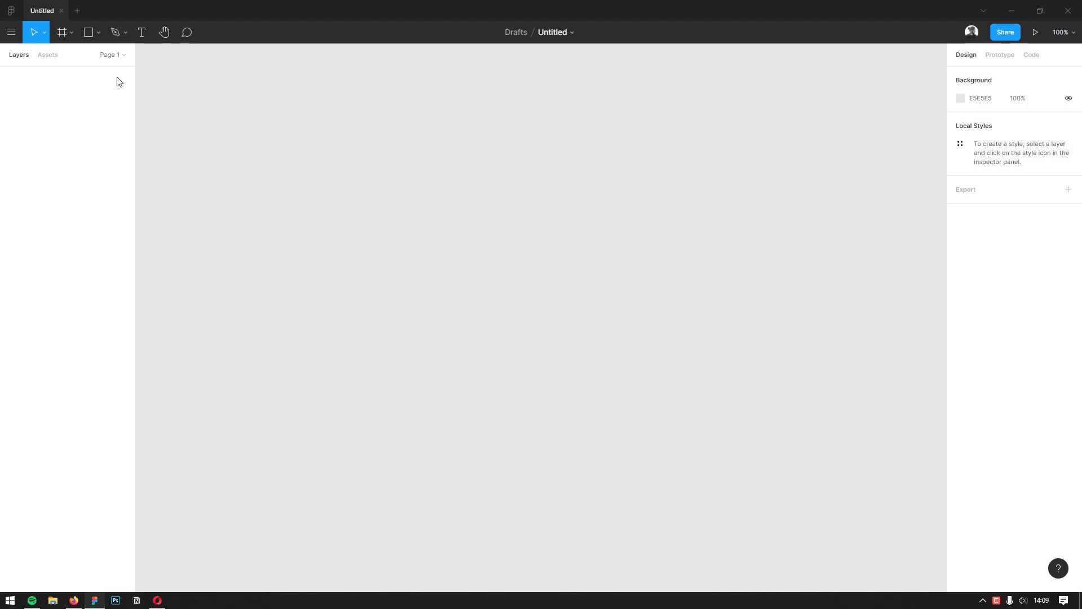
Draw a 200×50 rectangle with corner radius 8 in the canvas centre
left_click(98, 37)
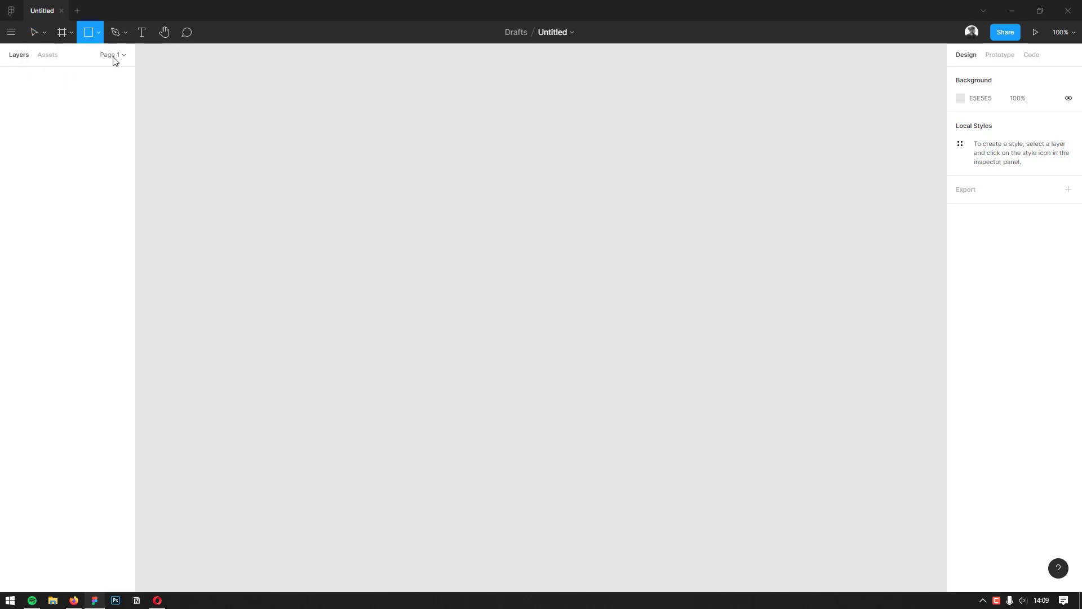
left_click_drag(401, 262, 508, 288)
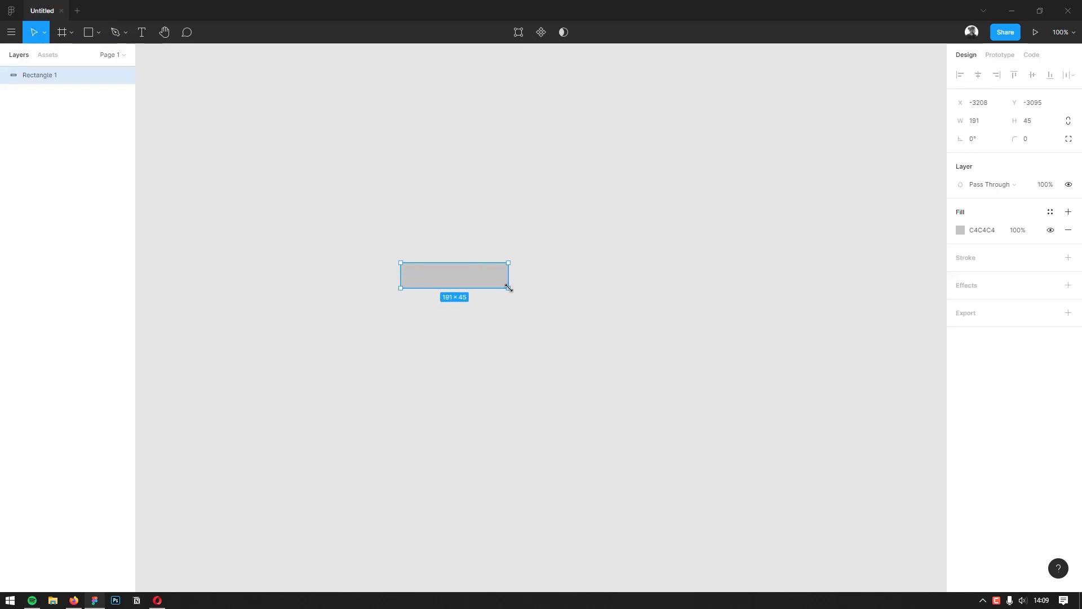
left_click(991, 124)
type("200")
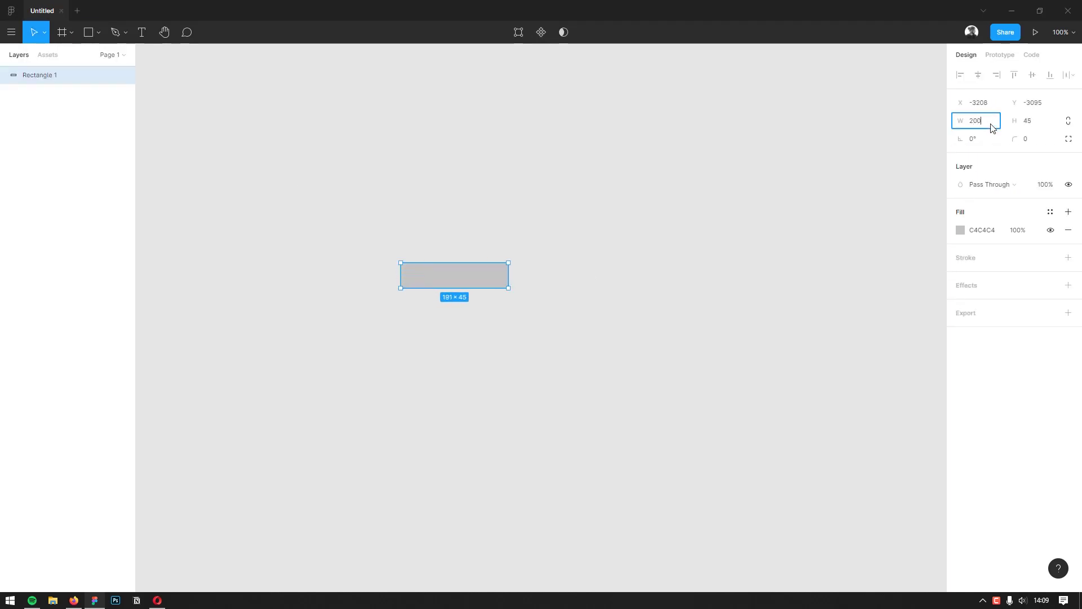
key("Tab")
key("Return")
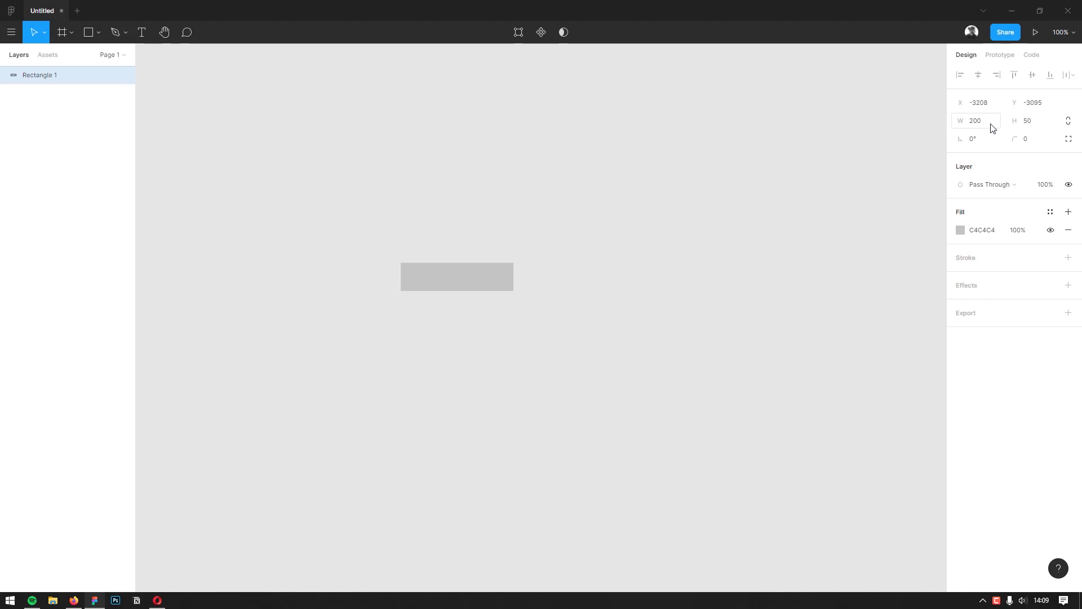
left_click(1020, 141)
type("83")
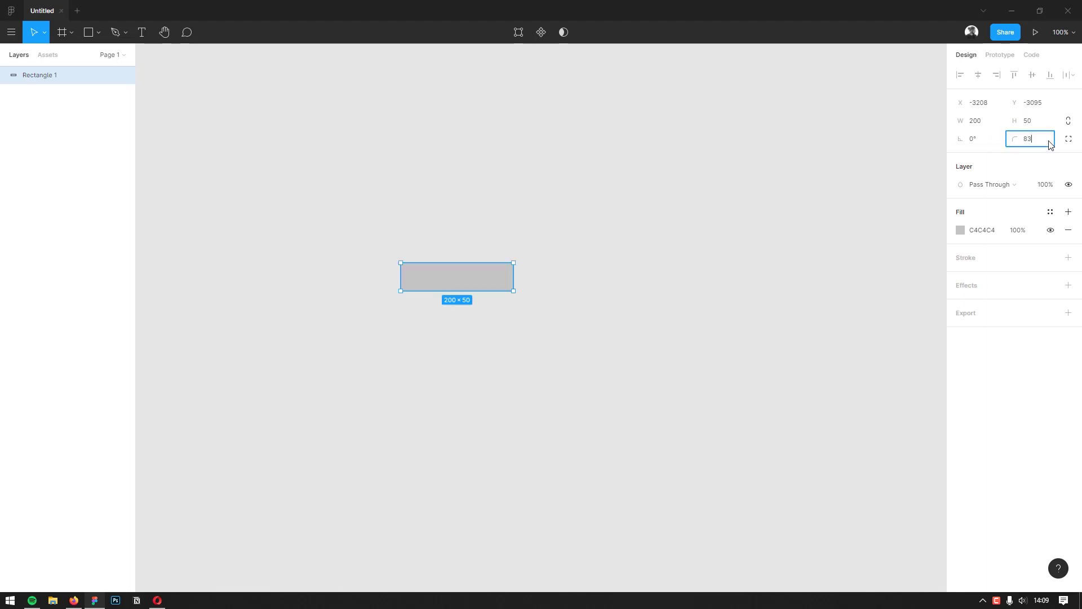
key("Return")
Set Rectangle 1's fill to white FFFFFF
left_click(961, 230)
type("3F3F3F")
key("Return")
mouse_move(794, 350)
left_mouse_down()
mouse_move(752, 391)
mouse_move(696, 214)
left_mouse_up()
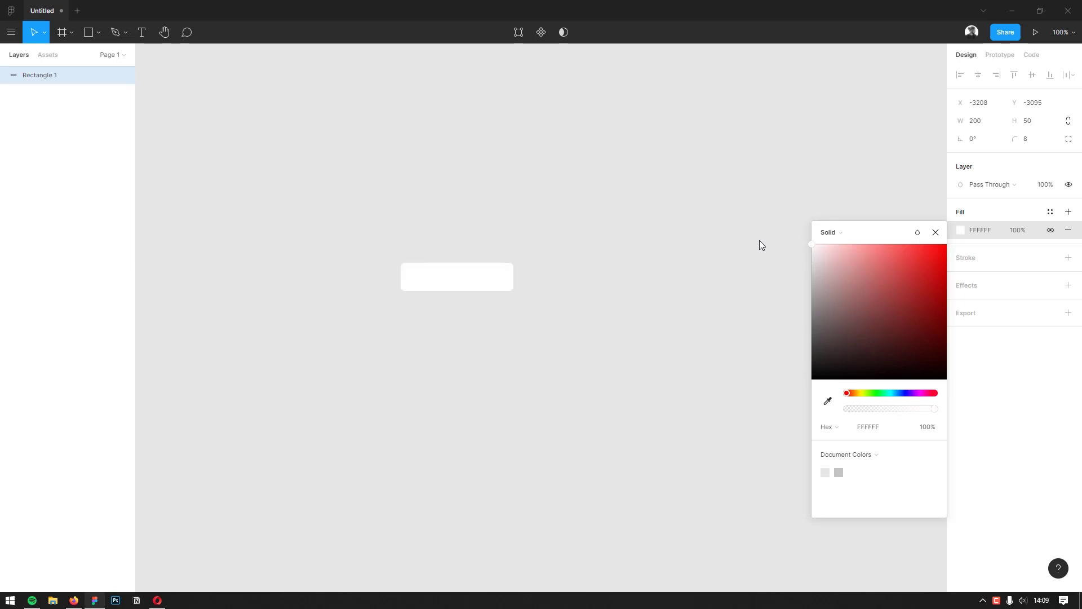
left_click(697, 214)
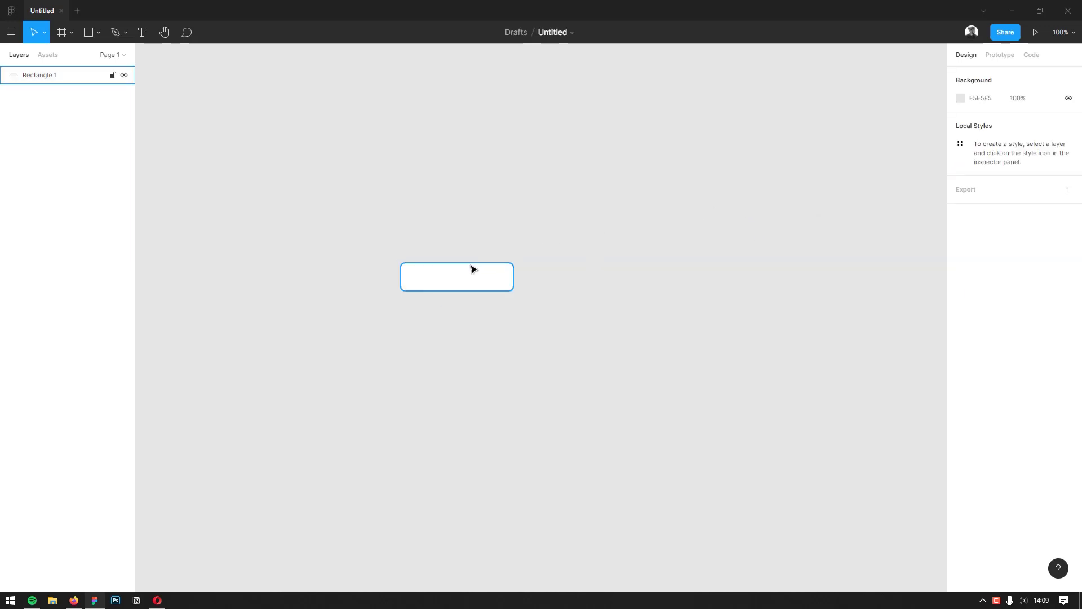
Add a 'Button' text layer just below the rectangle
left_click(142, 35)
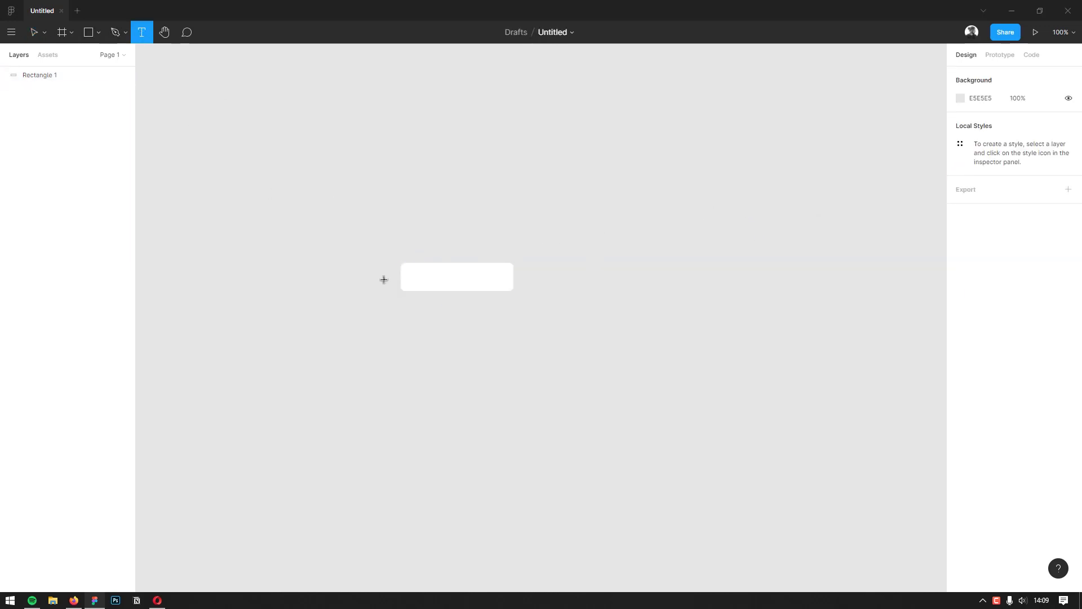
left_click(431, 308)
type("B")
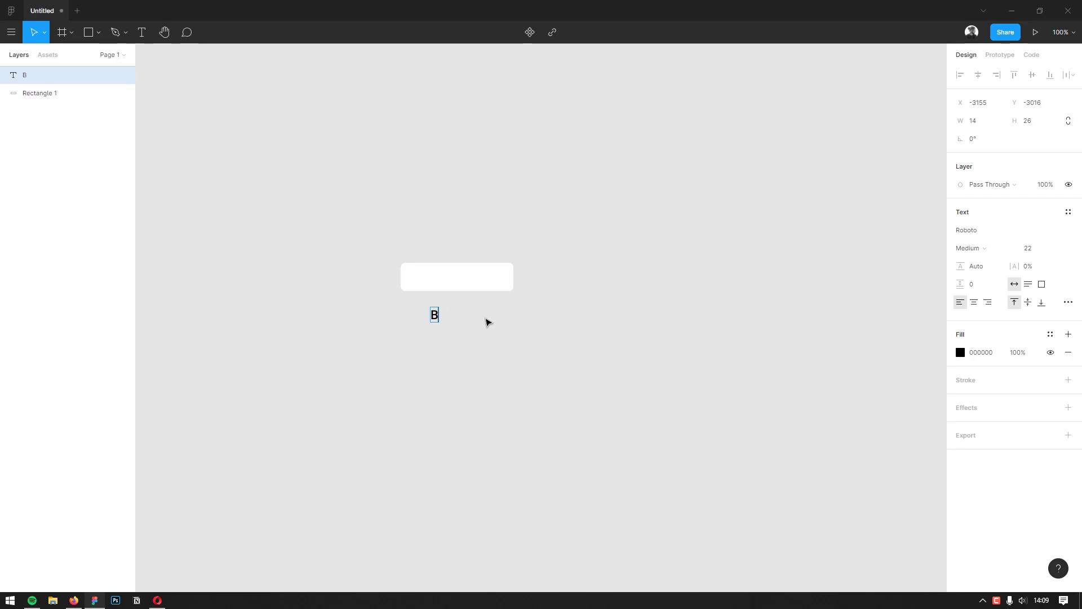
type("utton")
key("Escape")
left_click(493, 326)
Move the Button text onto the rectangle's centre and select both layers together
left_click(448, 318)
left_click_drag(448, 319, 458, 281)
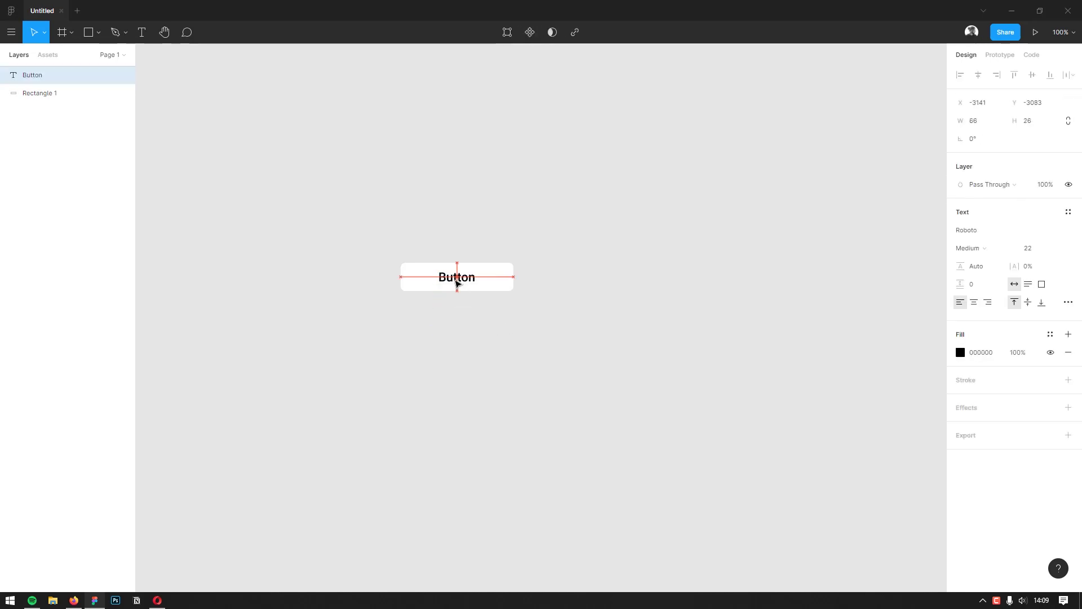
left_click(494, 282, "shift")
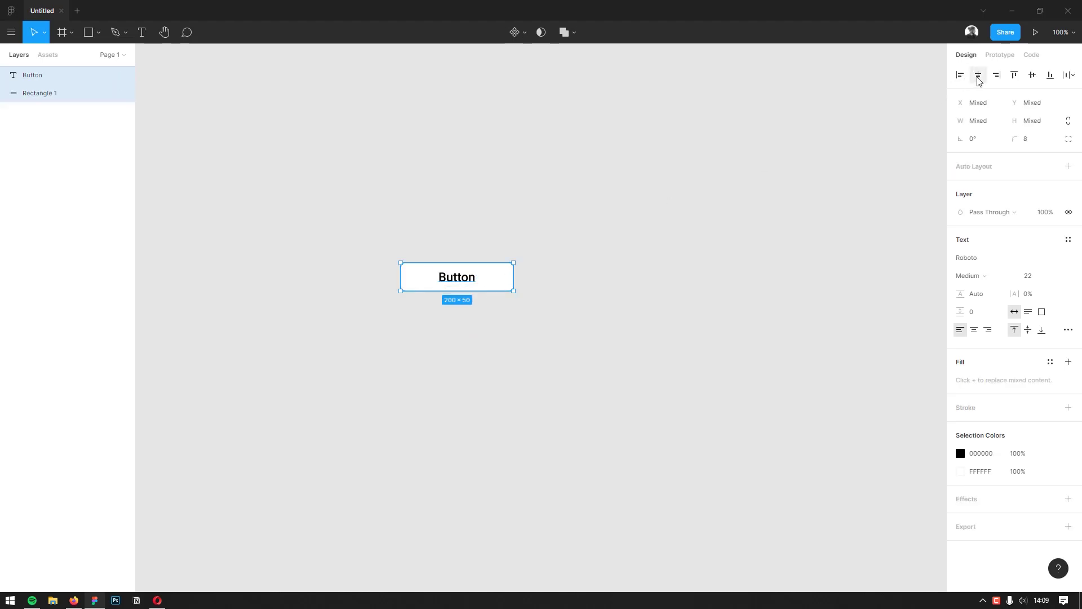
left_click(688, 273)
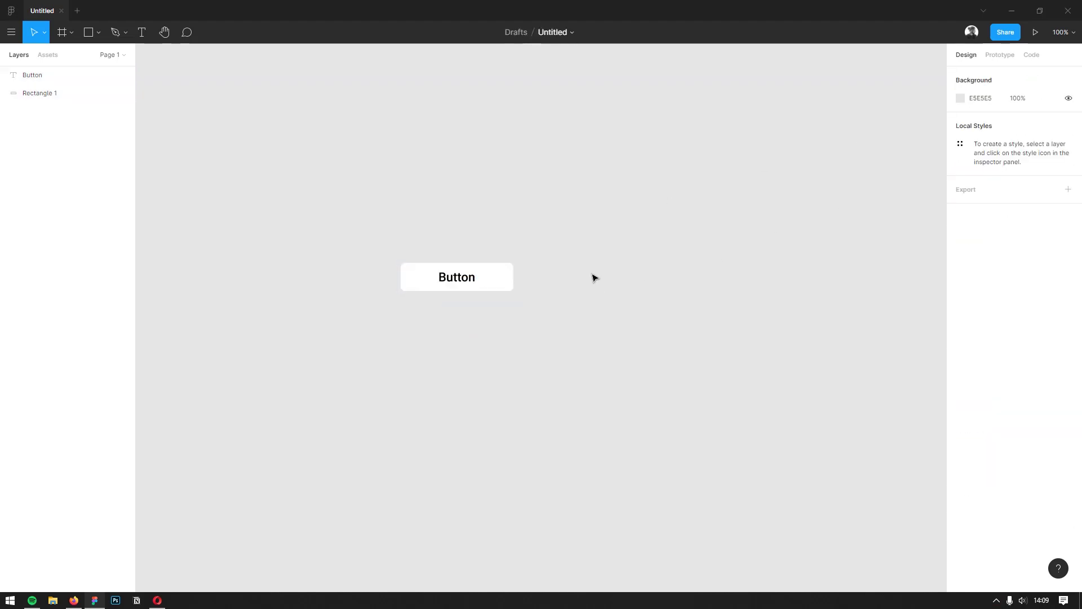
left_click_drag(595, 277, 545, 305)
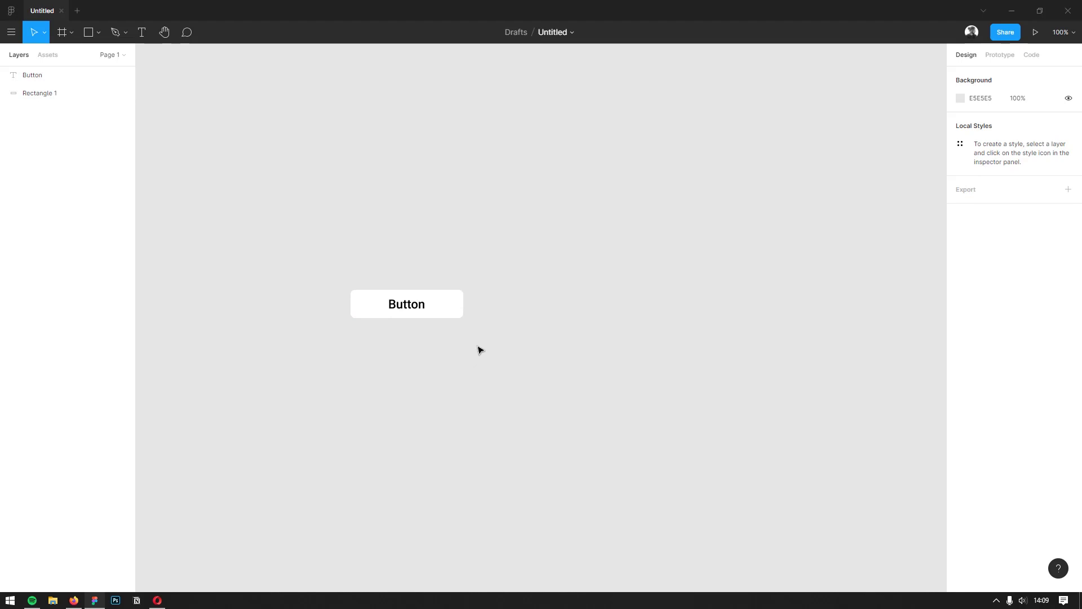
left_click_drag(477, 345, 375, 278)
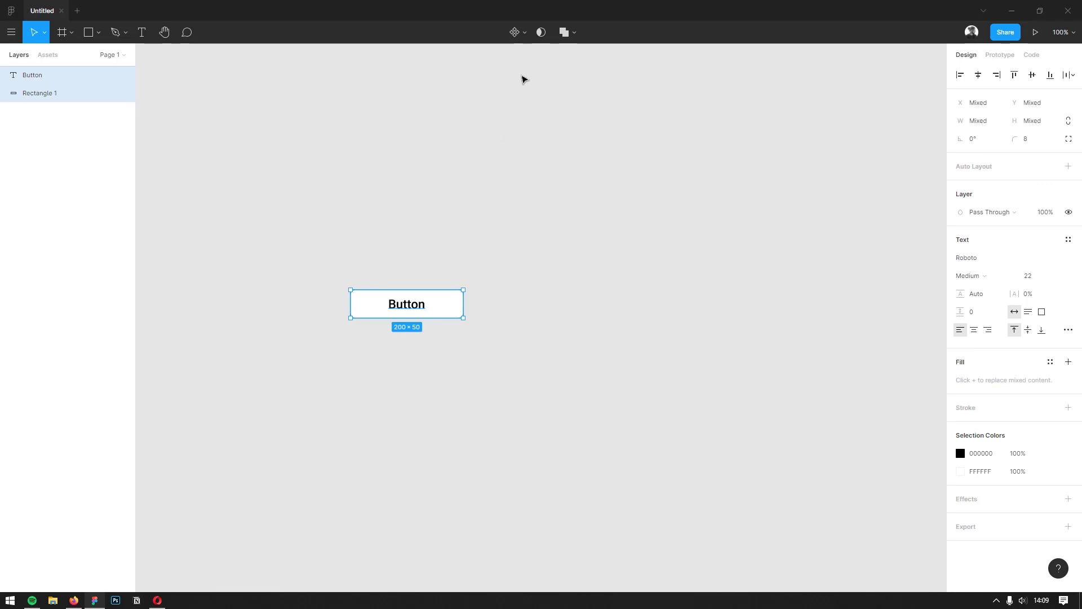
left_click(526, 35)
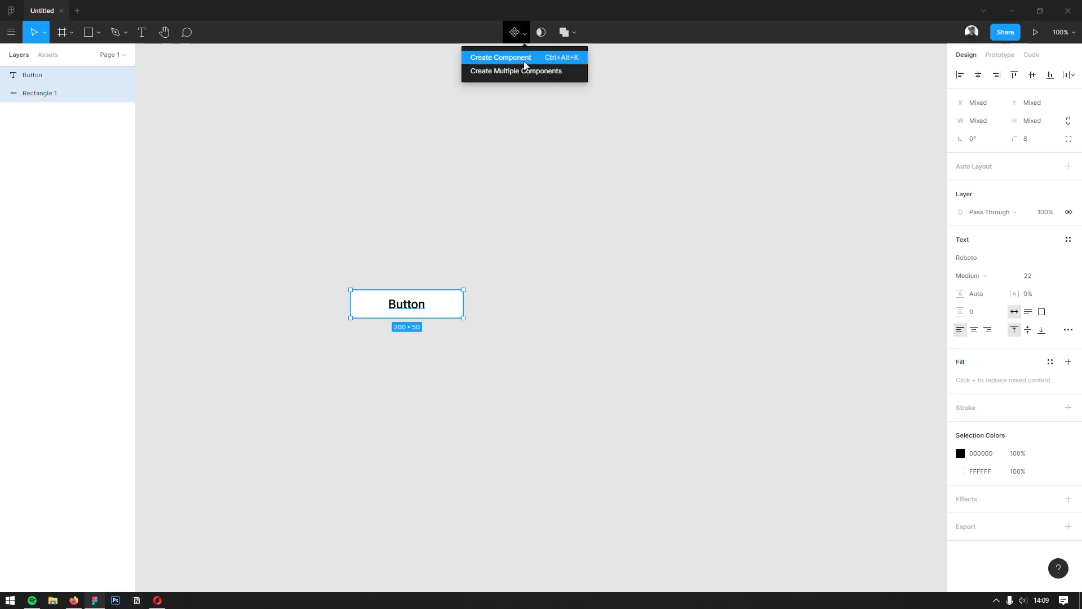
Make the selected text and rectangle into a component via the right-click menu
left_click(442, 246)
left_click_drag(470, 264, 412, 306)
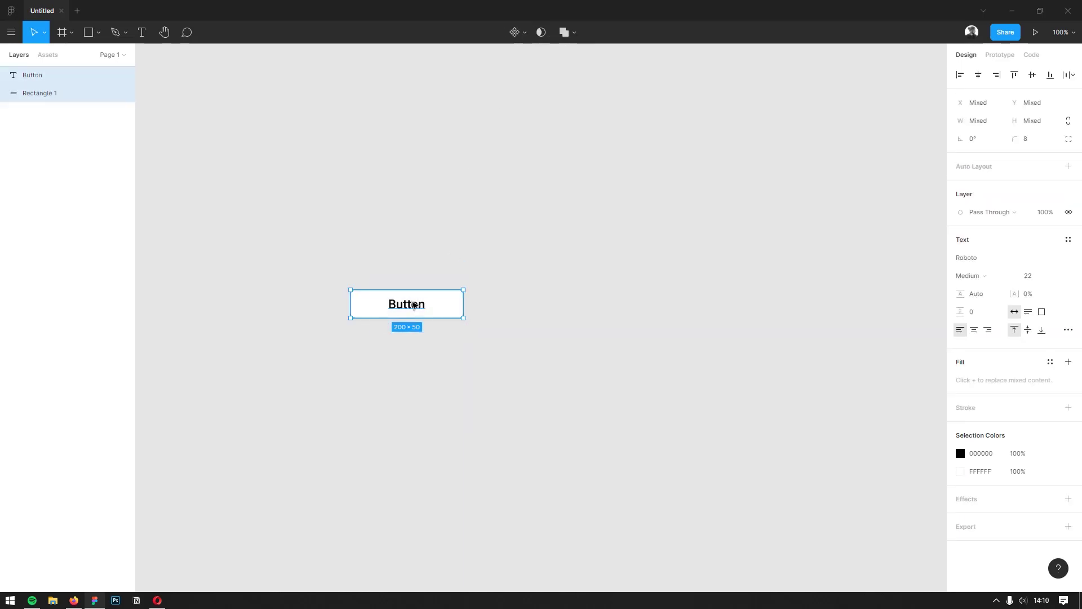
right_click(413, 306)
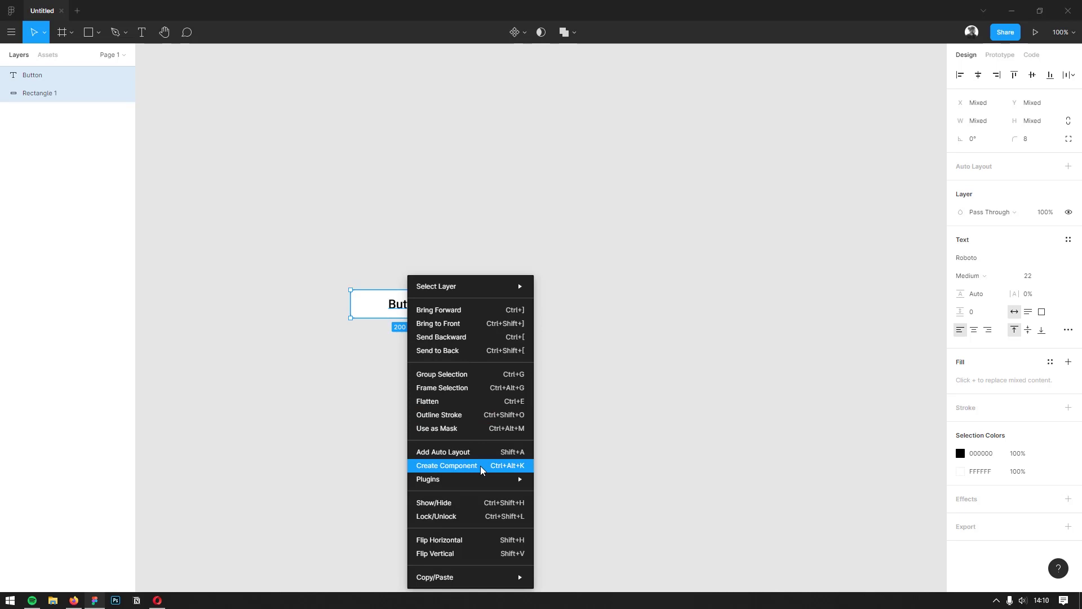
left_click(521, 469)
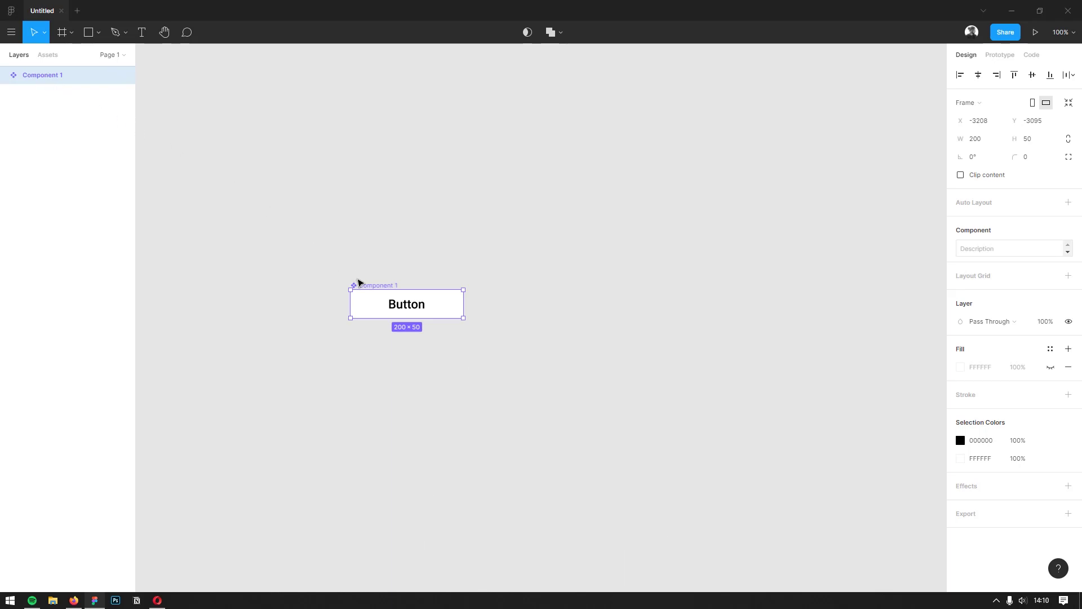
Rename the component to 'button / primary'
mouse_move(51, 76)
double_click(60, 78)
type("primary / button")
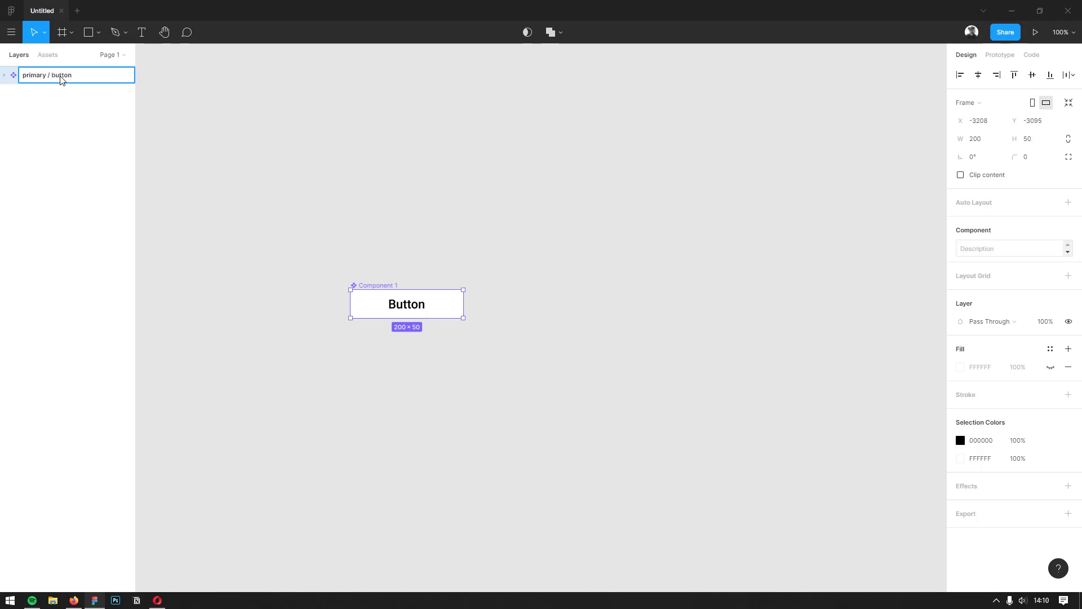
key("ctrl+a")
type("but")
key("Return")
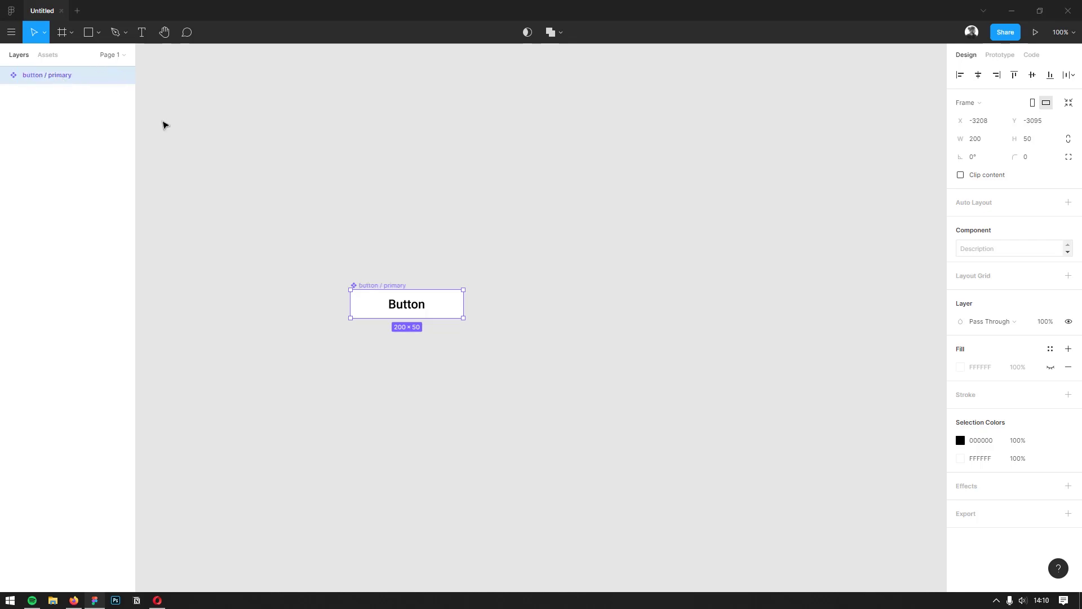
Place an instance of the button beside the main component and test resizing it
mouse_move(51, 76)
left_click_drag(392, 290, 527, 302)
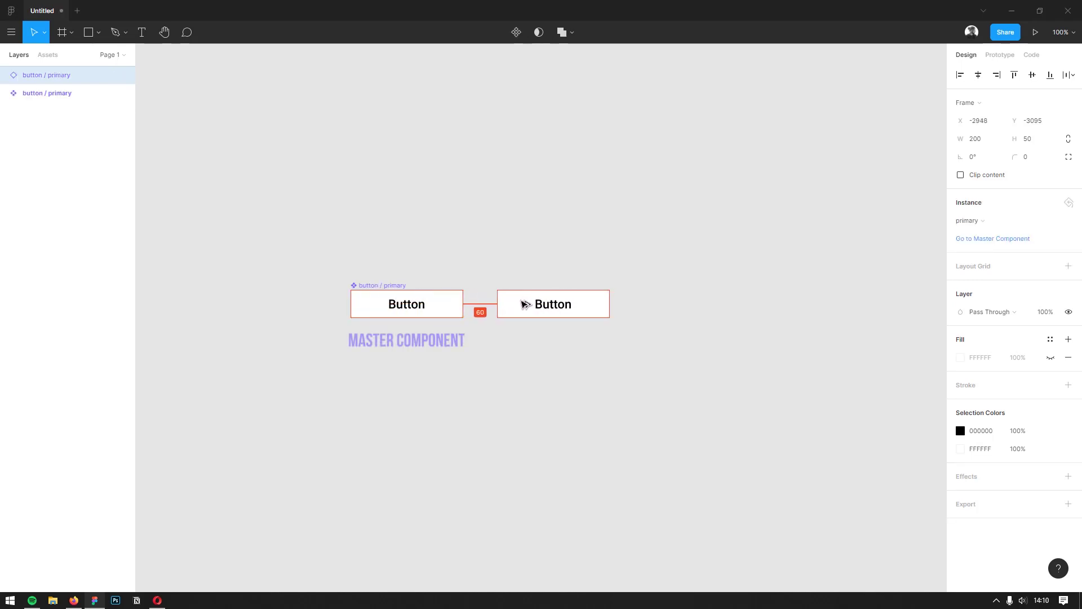
left_click_drag(528, 302, 524, 305)
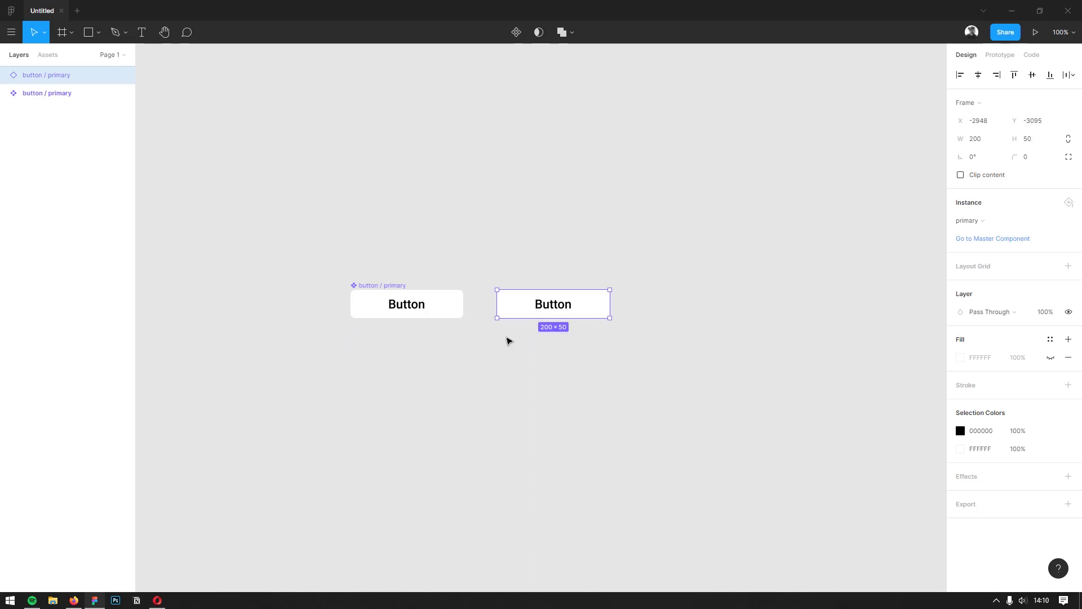
left_click(459, 304)
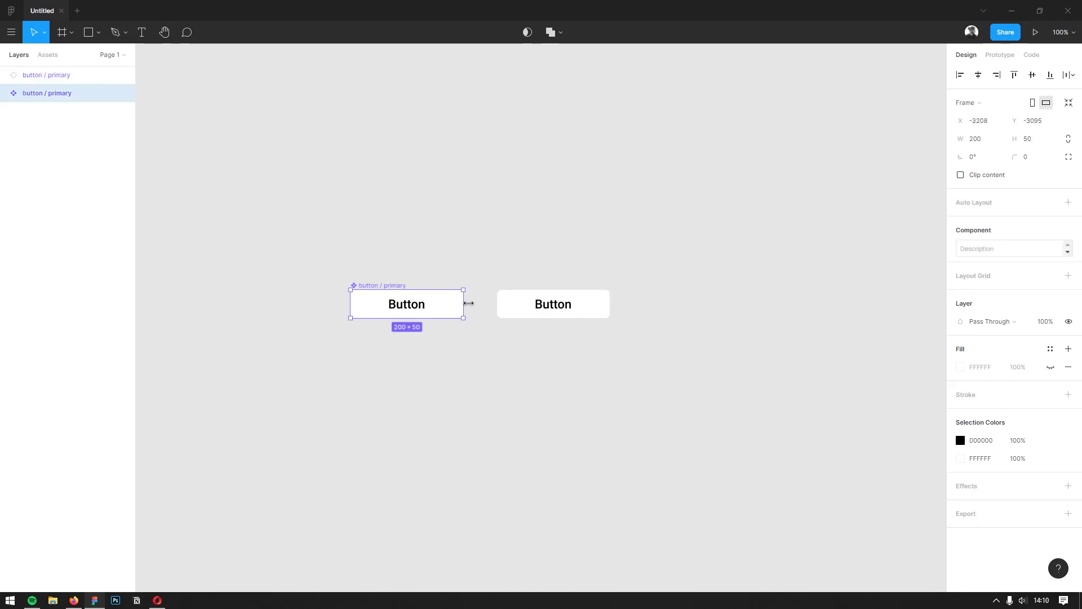
mouse_move(466, 305)
left_mouse_down()
mouse_move(437, 306)
mouse_move(464, 309)
left_mouse_up()
left_click(501, 344)
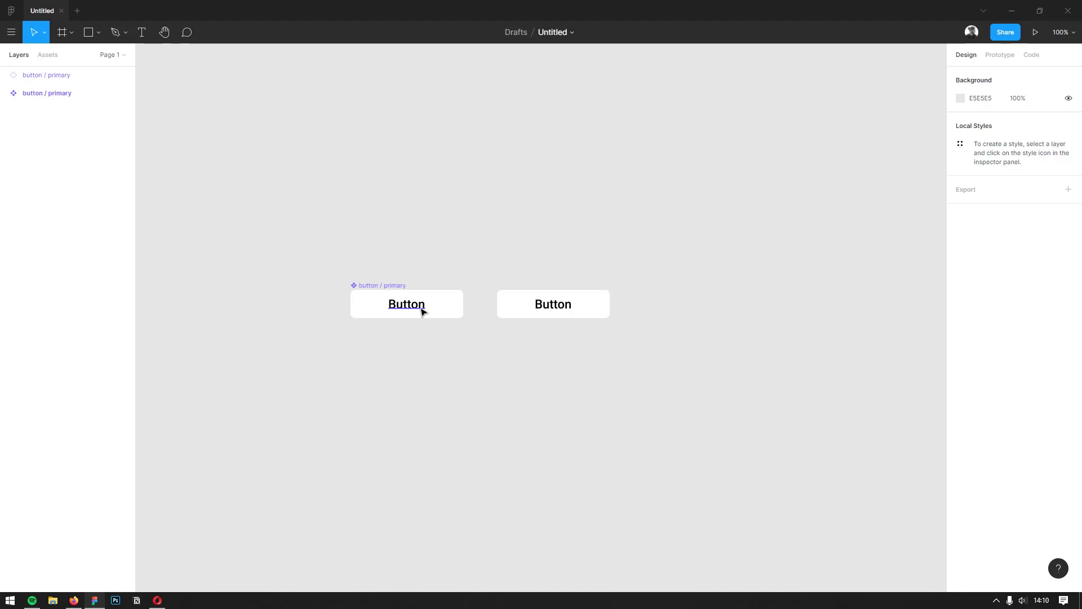
Stretch the Button label to the full 200 width and centre-align it
left_click(423, 309)
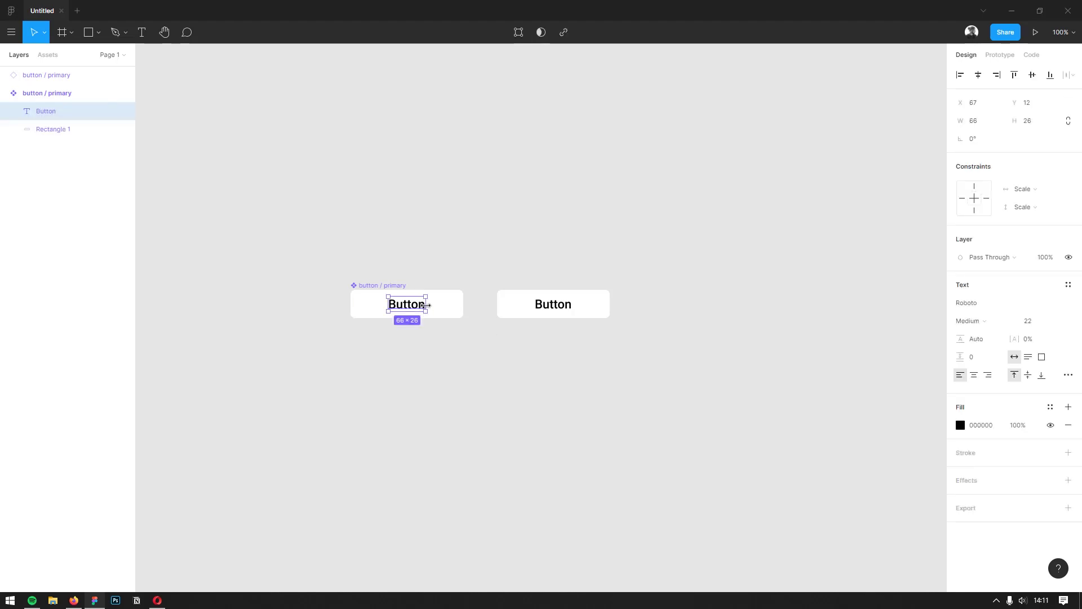
left_click_drag(426, 305, 463, 305)
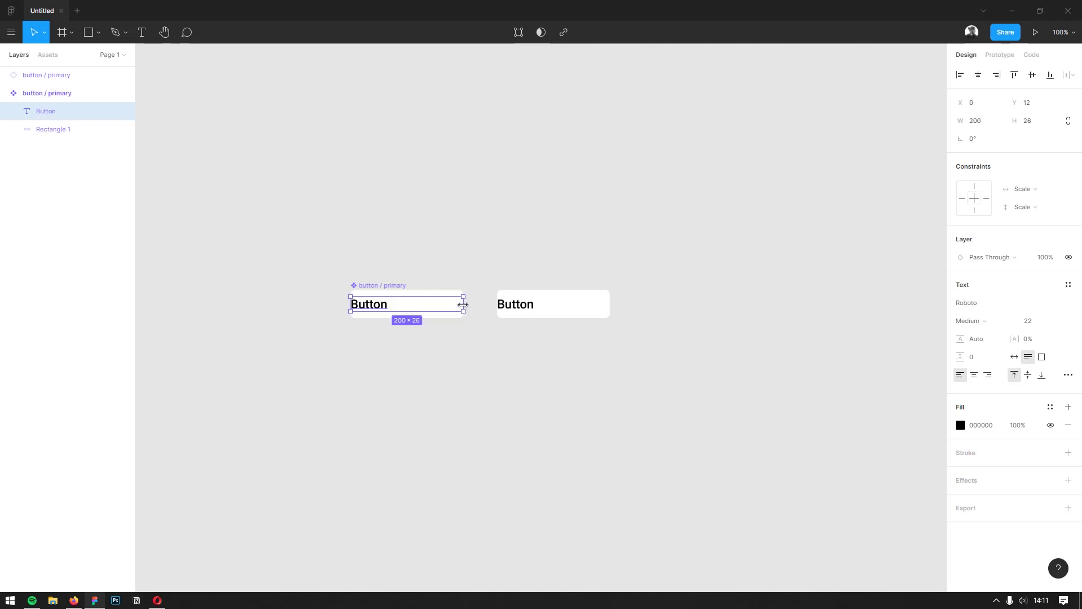
left_click(976, 378)
left_click(594, 365)
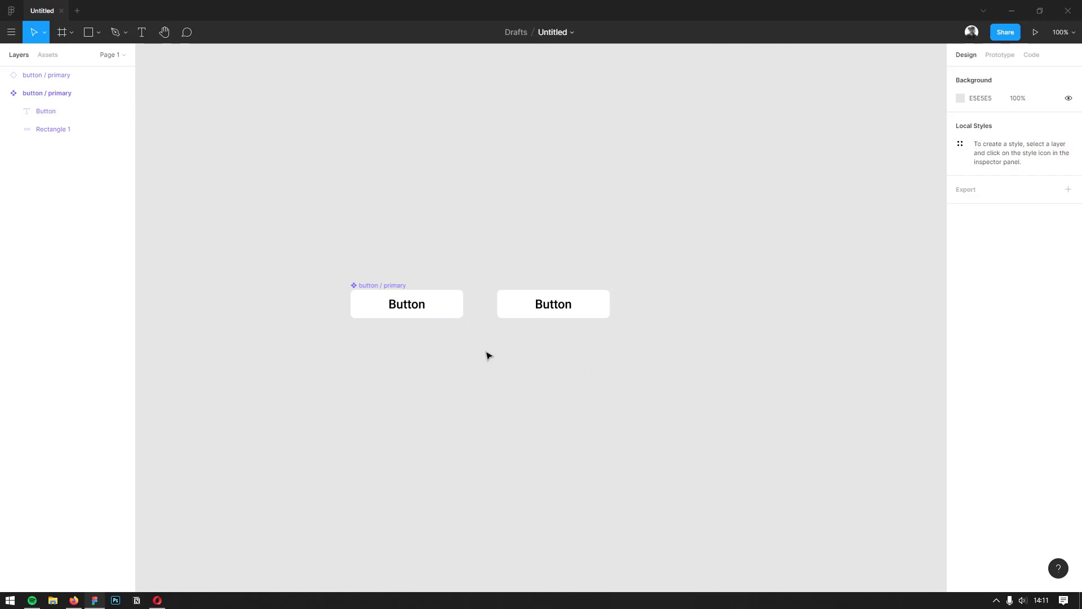
left_click(458, 314)
mouse_move(463, 304)
left_mouse_down()
mouse_move(420, 304)
mouse_move(464, 303)
left_mouse_up()
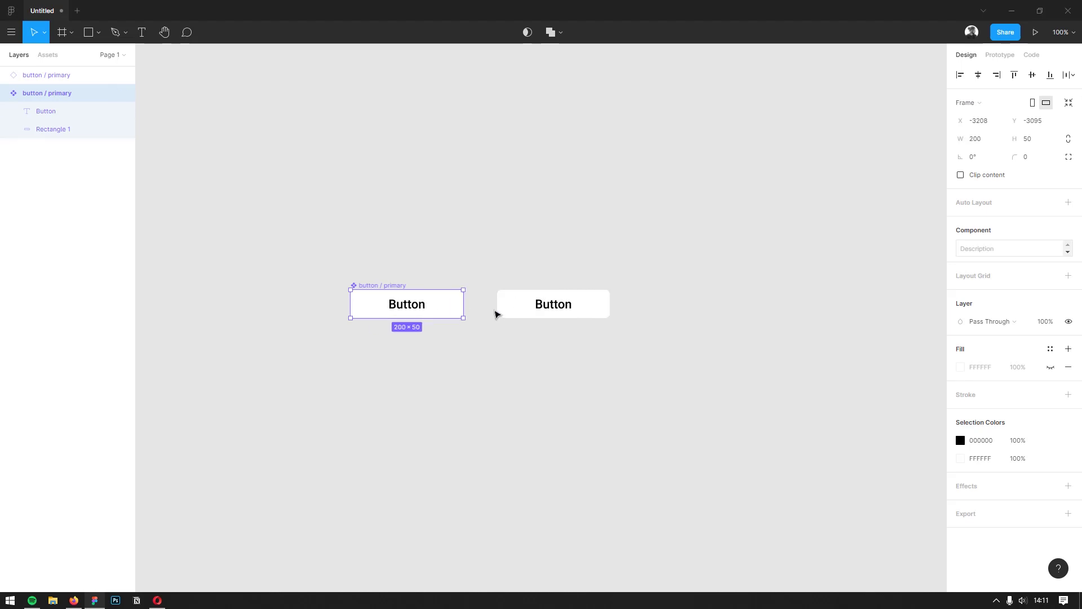
left_click(499, 334)
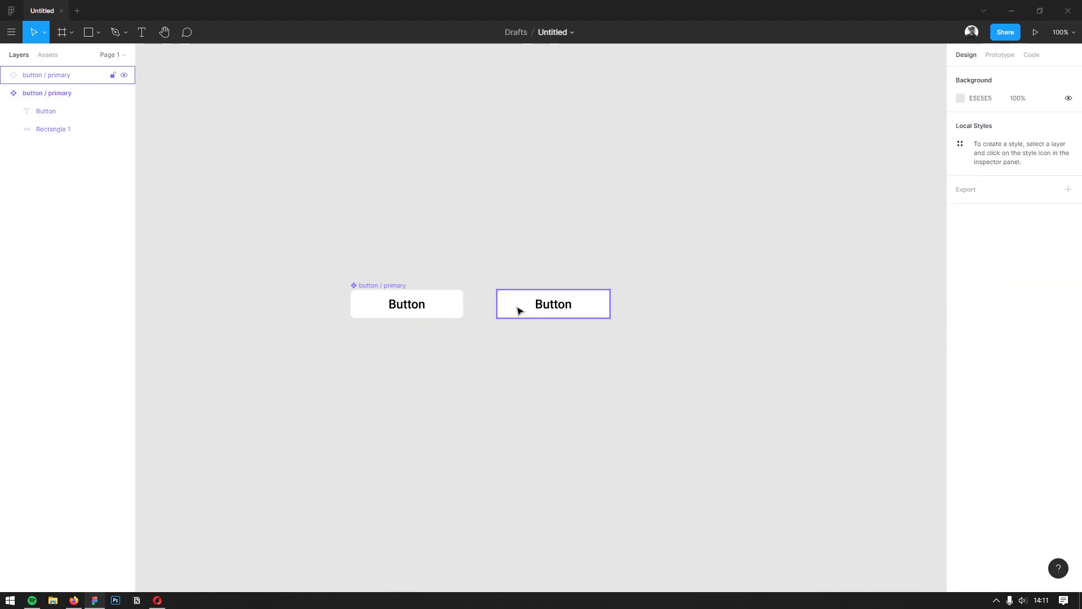
Add a third button copy further right and relabel it 'Secondary'
left_click_drag(522, 310, 668, 310)
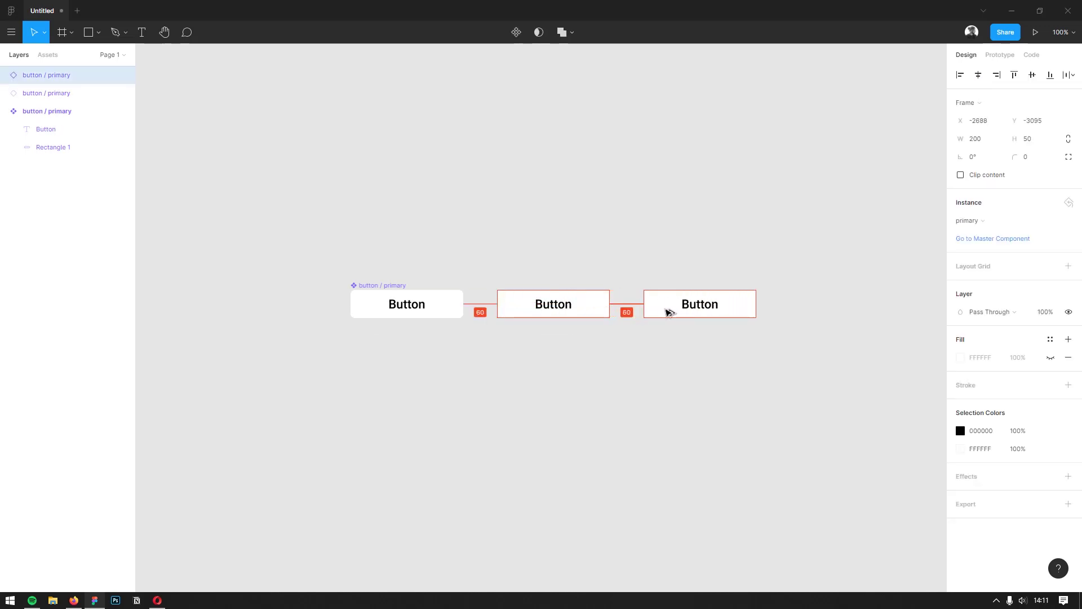
left_click(661, 350)
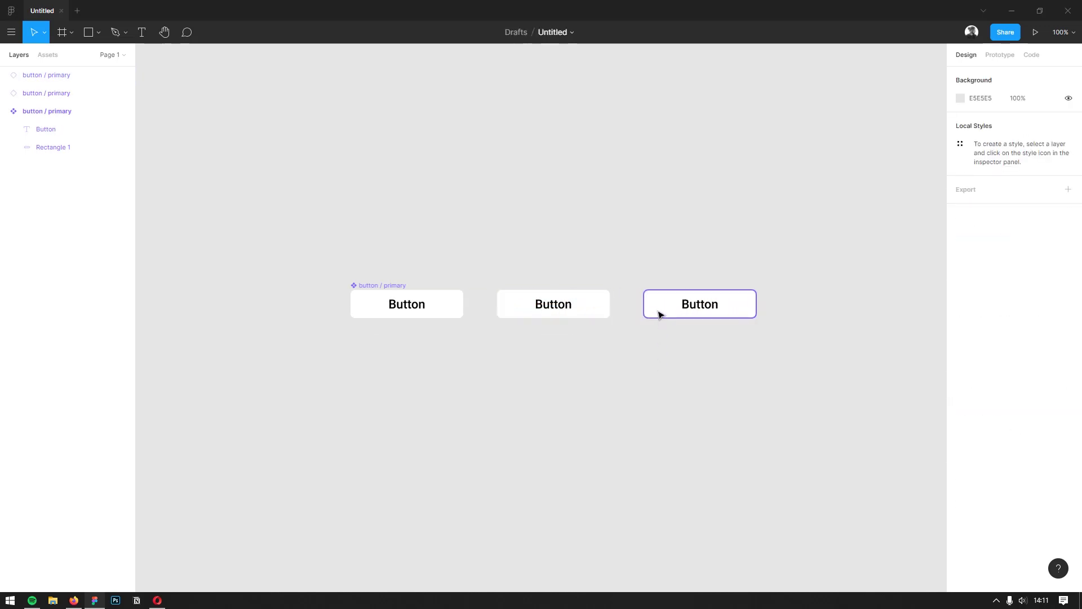
double_click(697, 307)
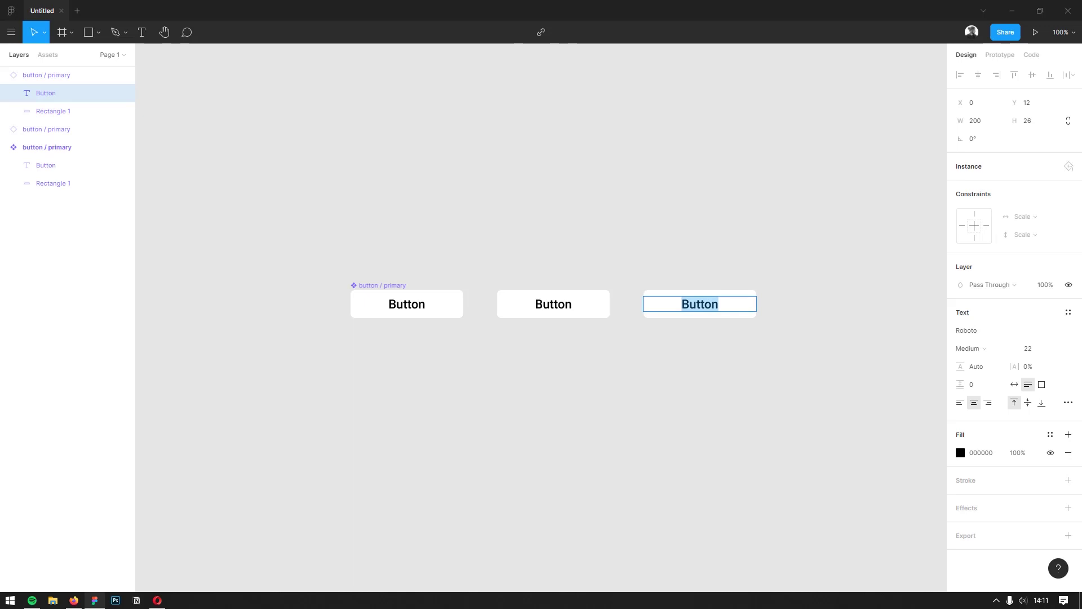
type("Secondary")
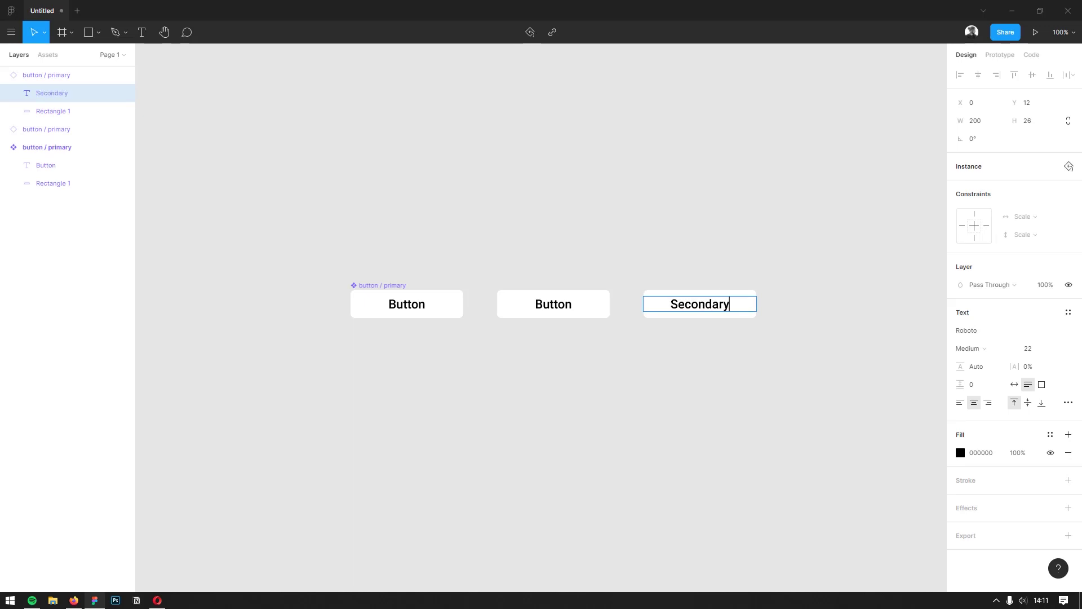
Relabel the middle instance 'Primary', then start editing the main component's label
double_click(571, 301)
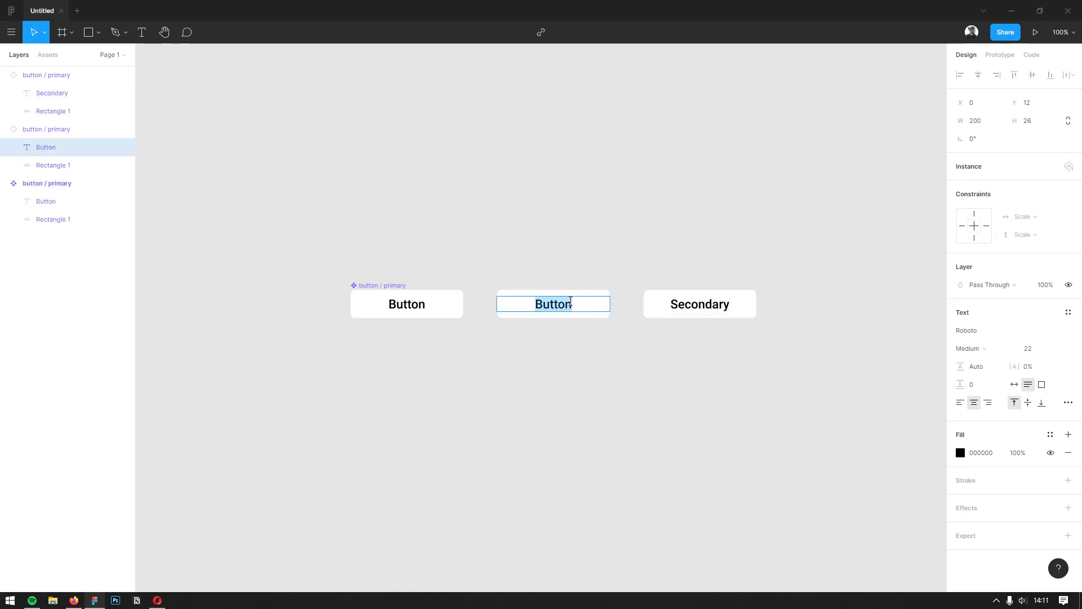
type("Primary")
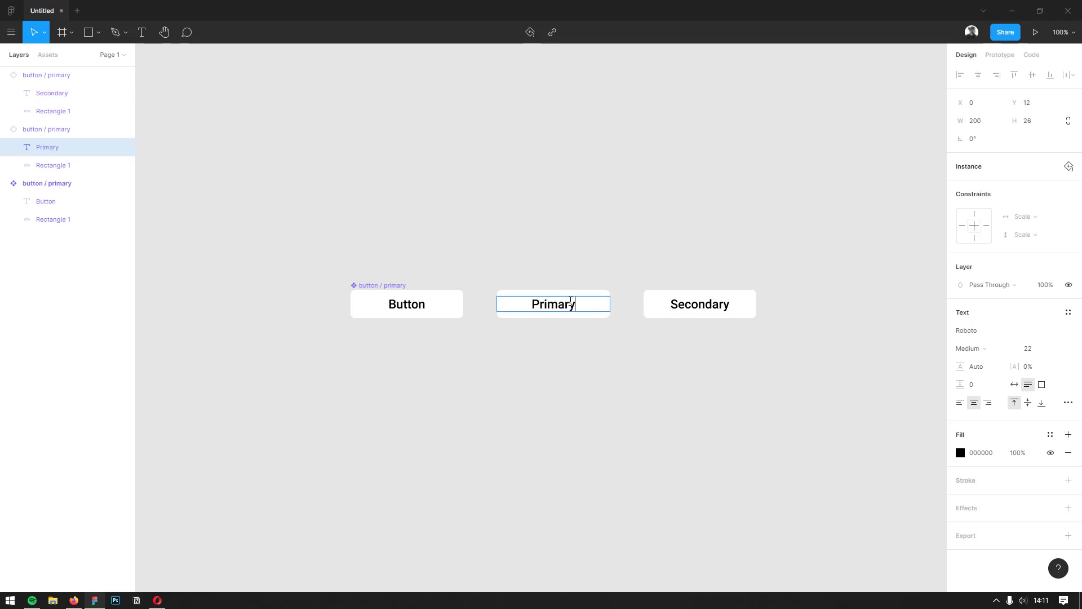
left_click(567, 343)
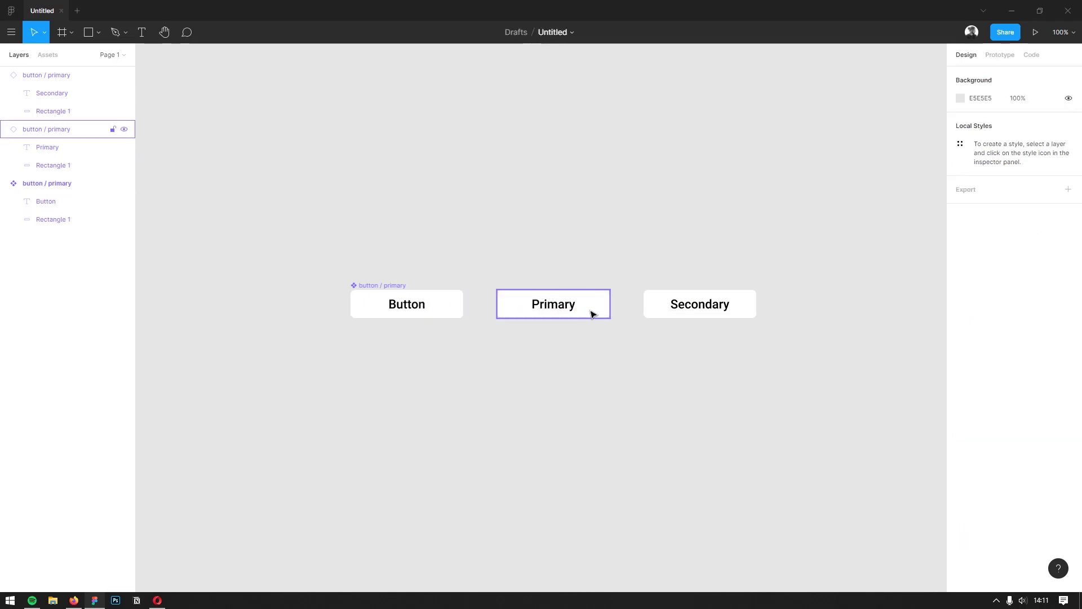
double_click(415, 306)
left_click(427, 303)
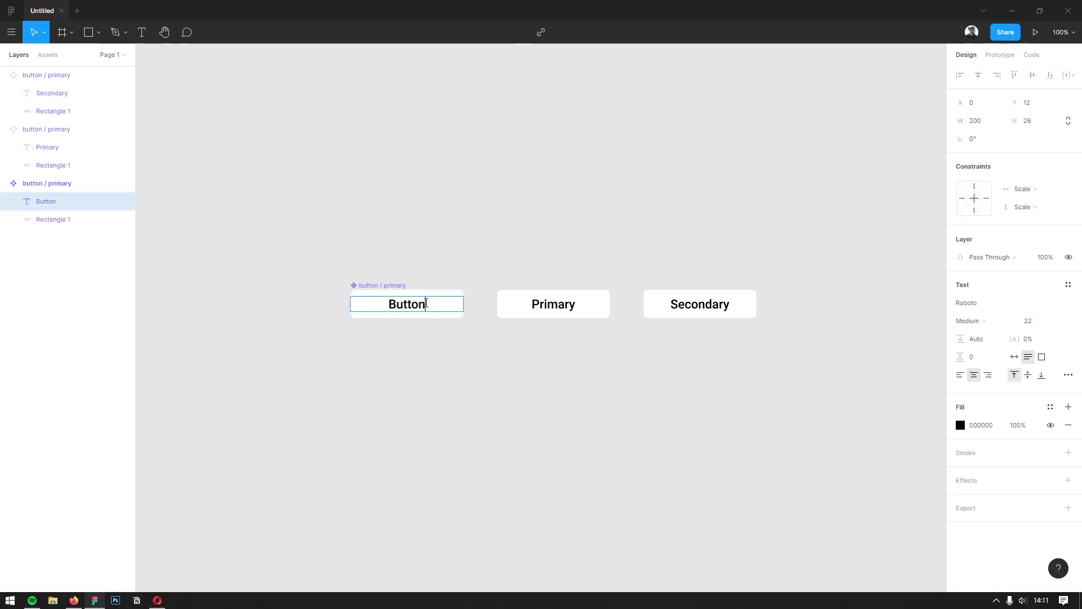
Discard stray text typed into the main label, undoing back to 'Button'
type("sasfasf")
key("BackSpace")
key("BackSpace")
key("BackSpace")
key("Escape")
left_click(472, 346)
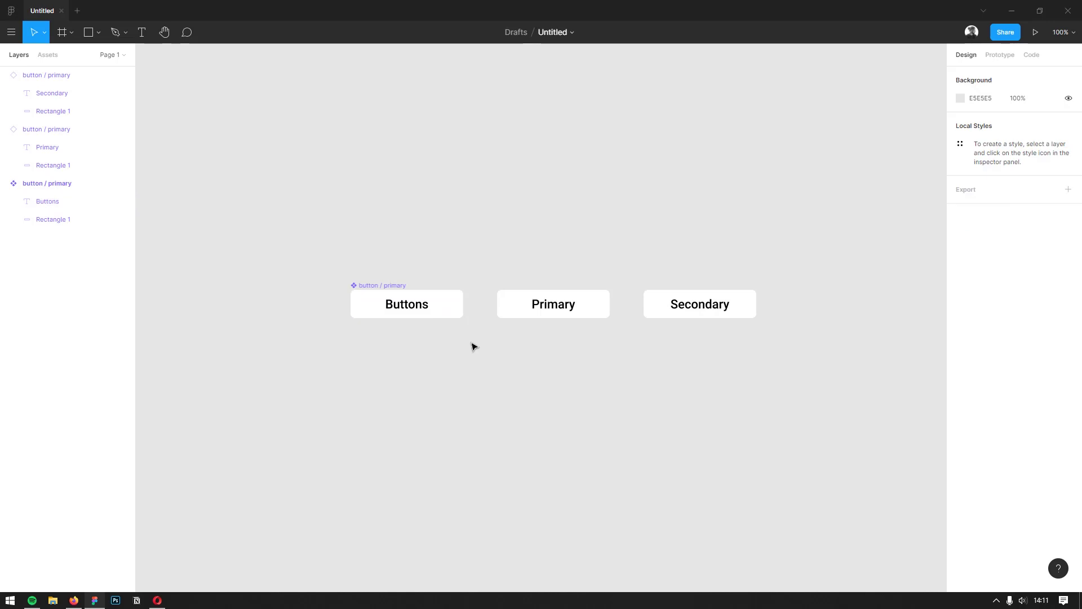
key("ctrl+z")
key("ctrl+z")
key("Escape")
left_click(473, 339)
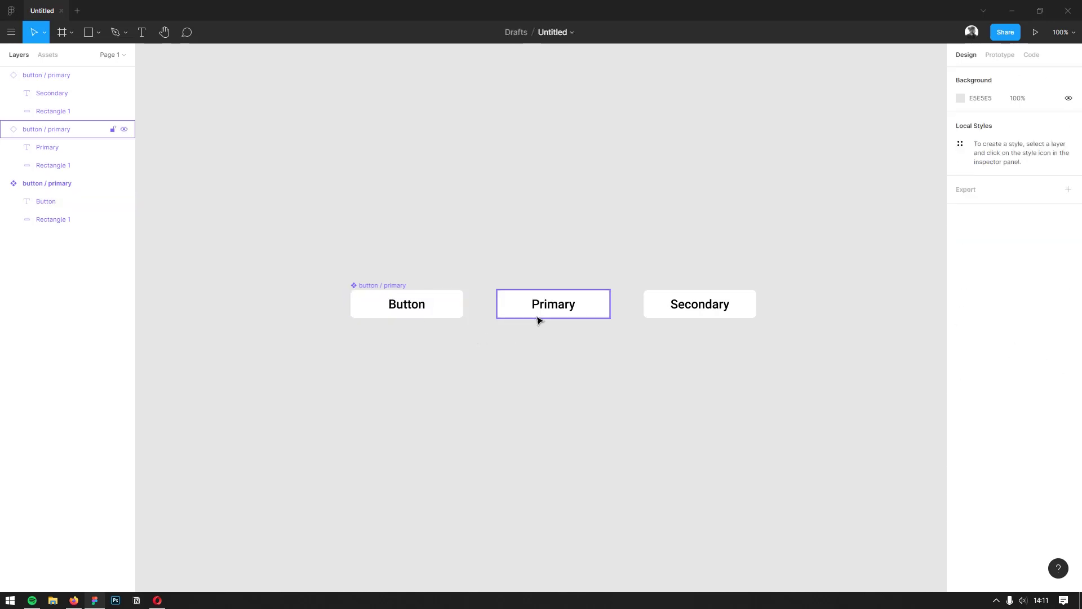
key("ctrl+z")
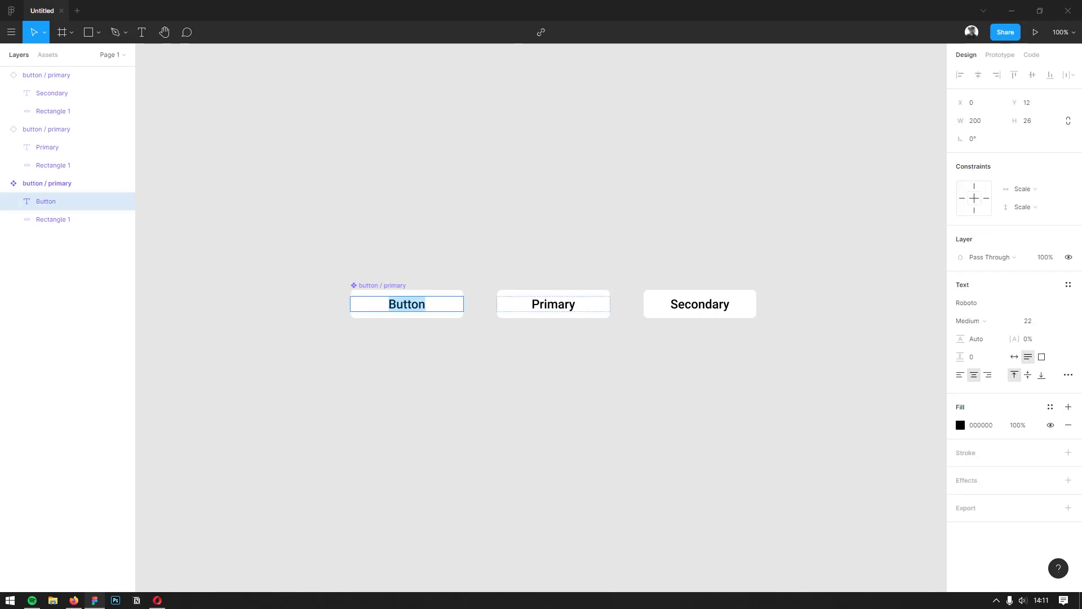
key("Escape")
Reset the middle instance's 'Primary' label back to 'Button'
double_click(550, 307)
key("Return")
key("ctrl+z")
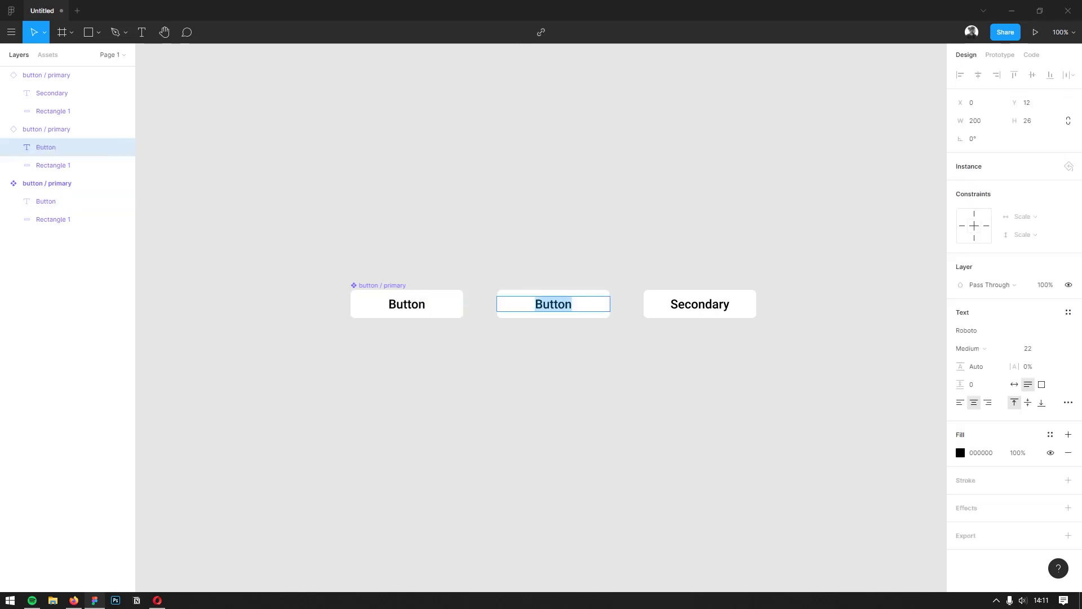
left_click(486, 340)
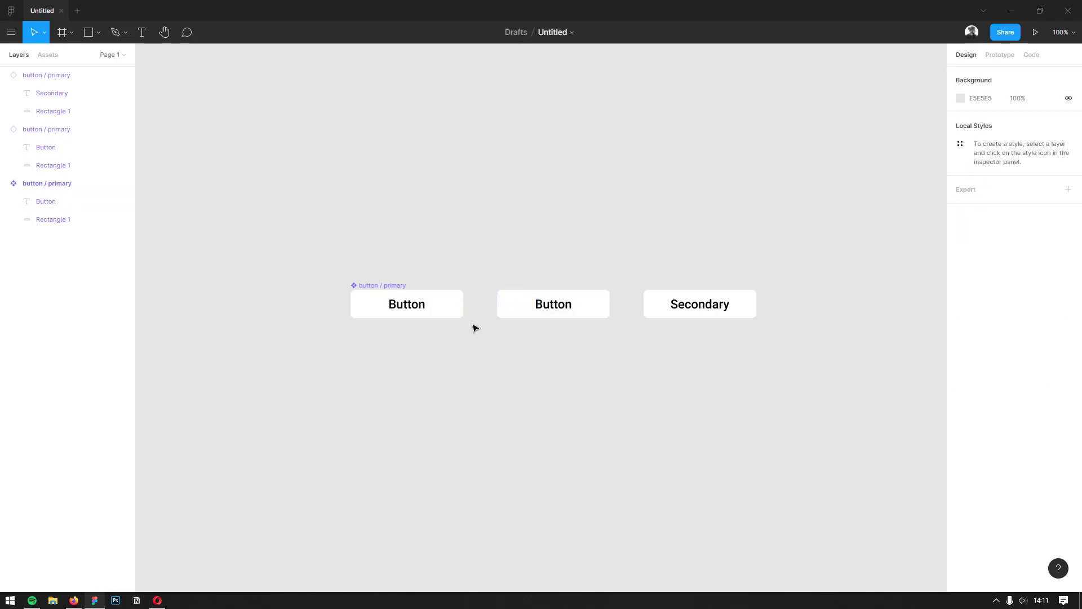
Test adding a '1 2 3' prefix to the main component's label, then remove it
double_click(422, 308)
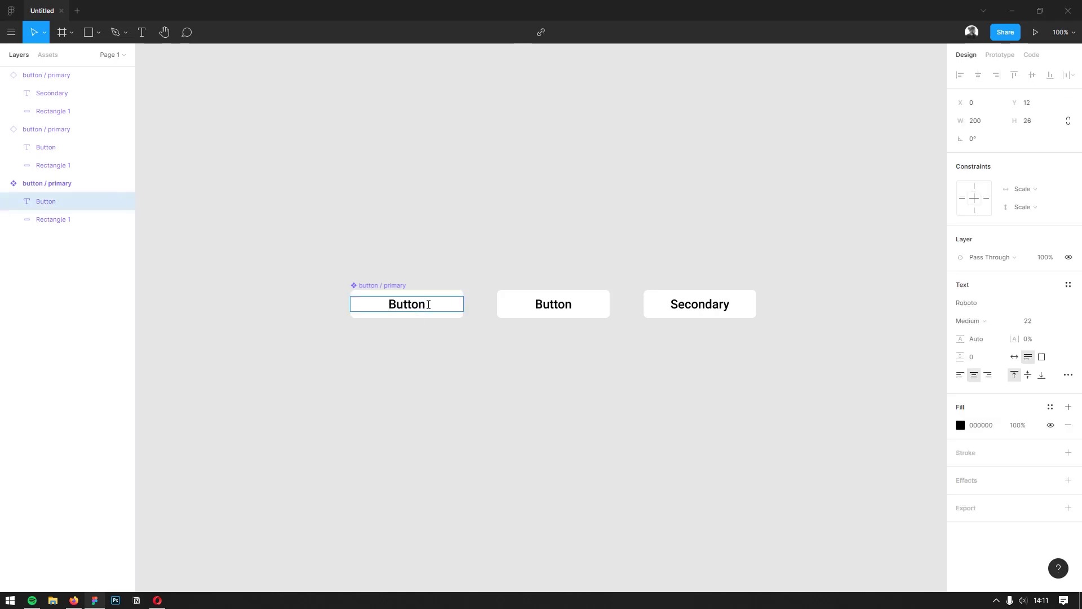
key("Home")
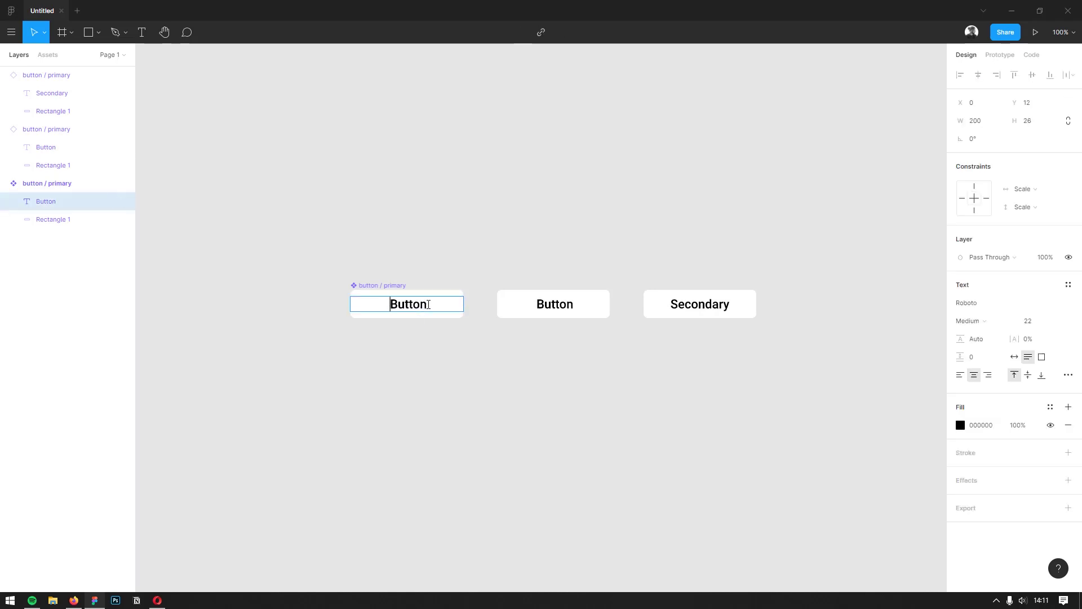
type("1 ")
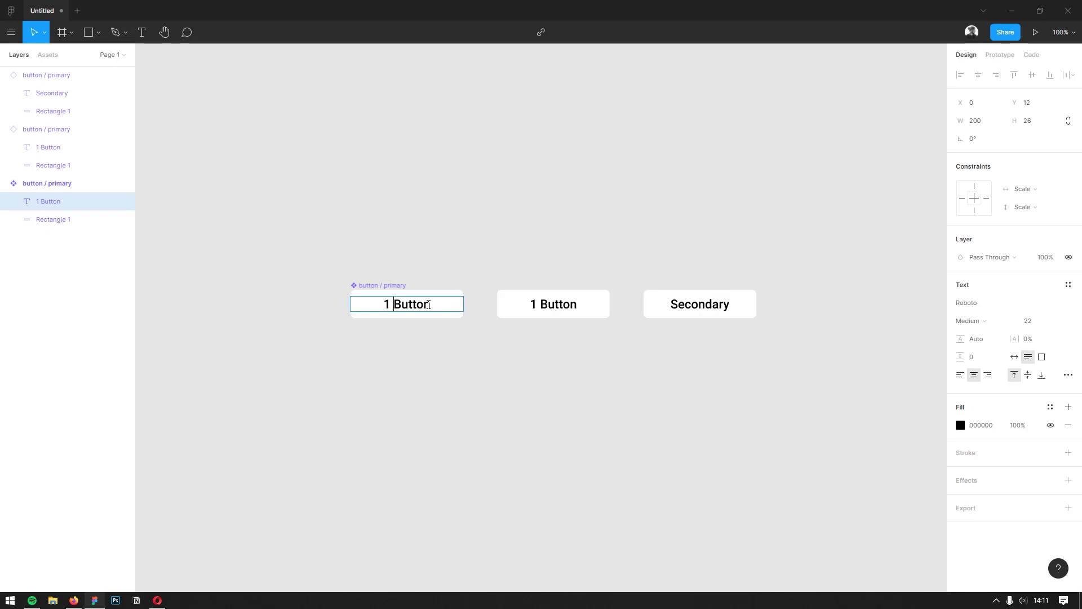
type("2 ")
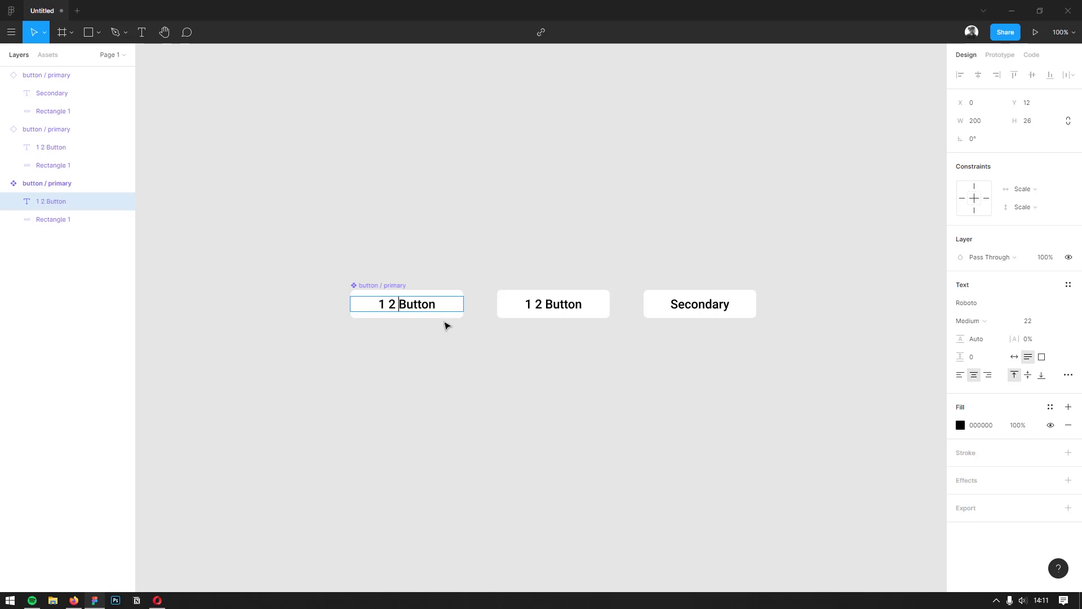
type("3")
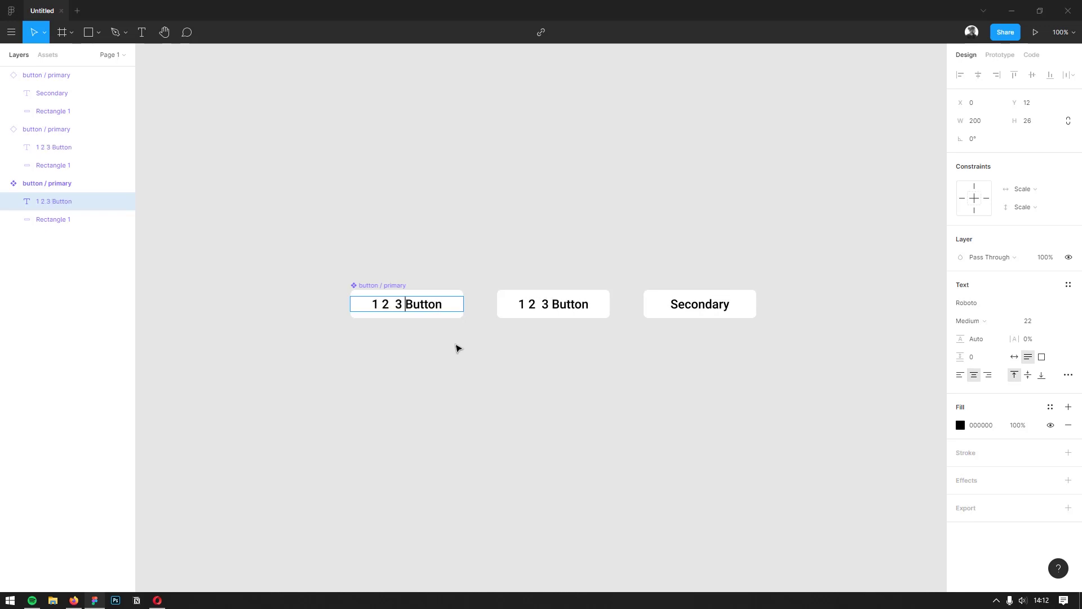
key("BackSpace")
key("BackSpace")
key("BackSpace")
left_click(456, 347)
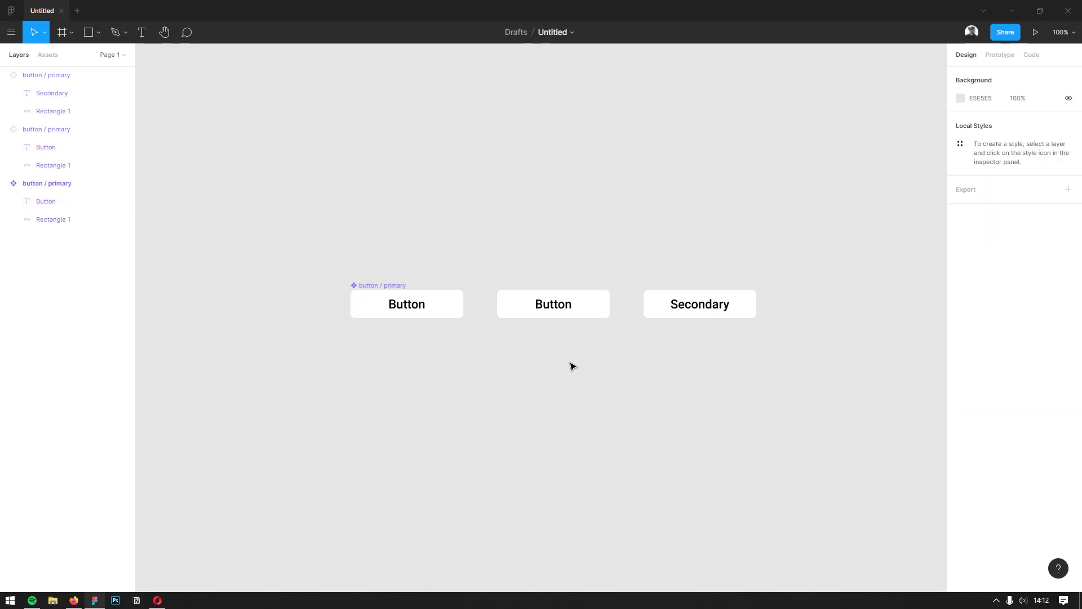
Fill the Secondary button's background red FF6363
double_click(651, 313)
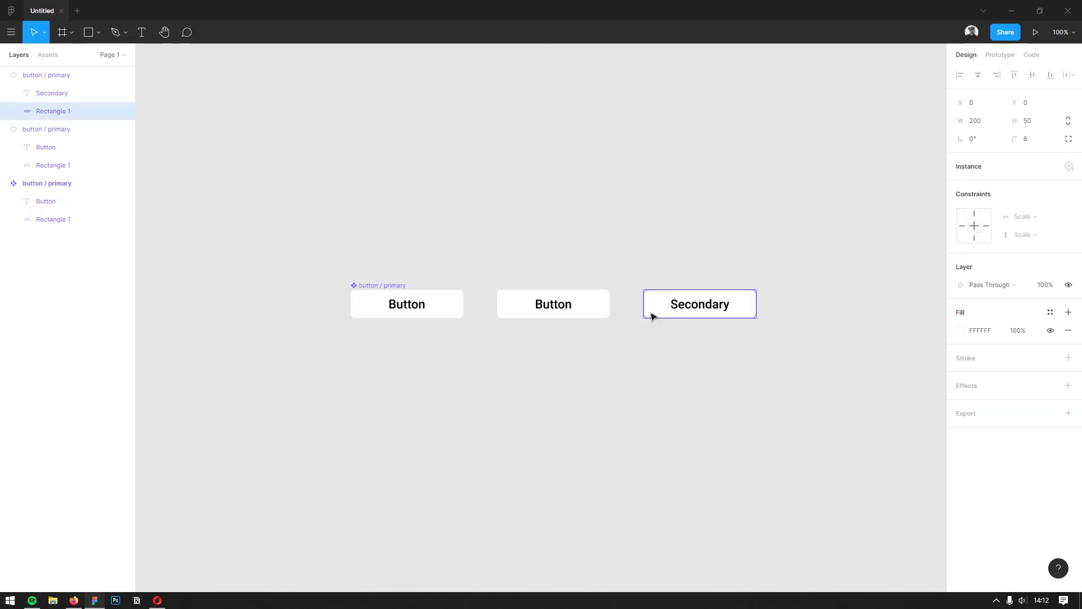
left_click(964, 331)
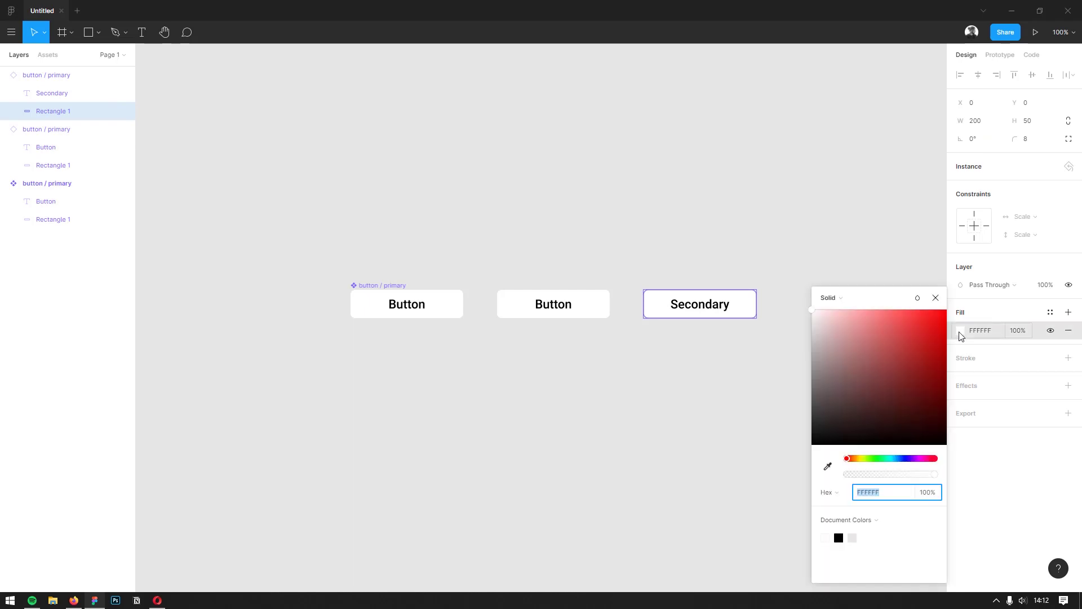
left_click_drag(893, 357, 897, 314)
left_click(643, 381)
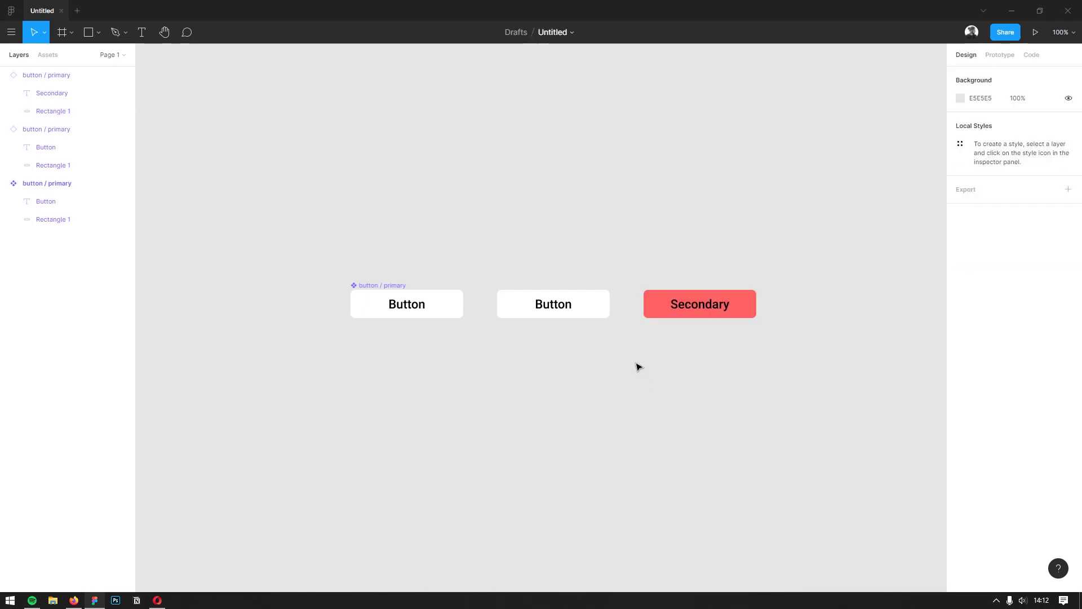
Place a copy of the red Secondary button to its right and recolour it light blue 3DC1EB
double_click(601, 305)
left_click(853, 357)
left_click_drag(691, 311, 838, 314)
left_click(960, 449)
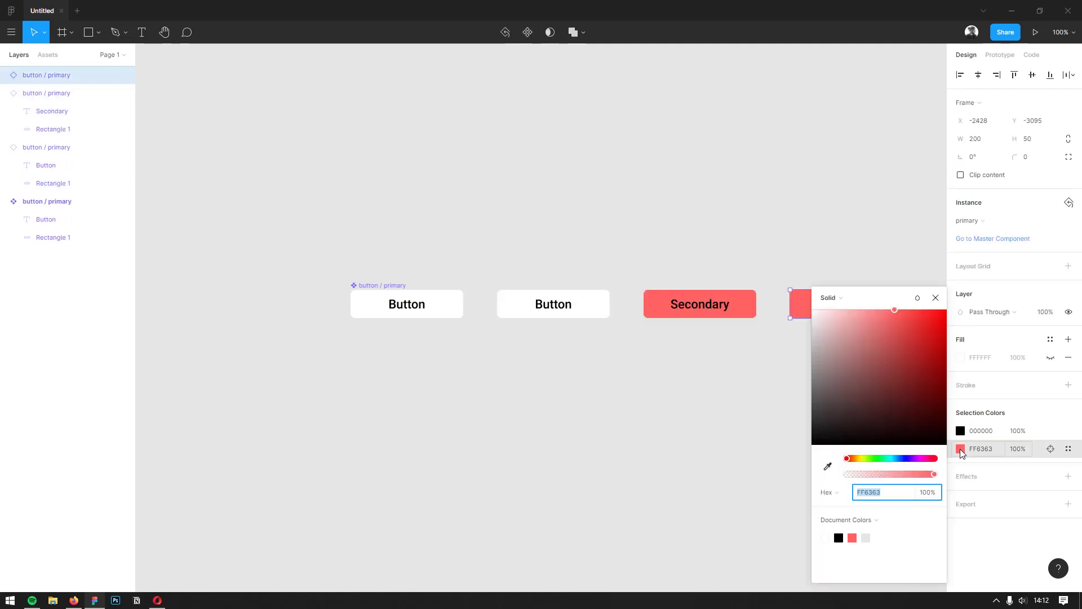
left_click_drag(888, 458, 896, 459)
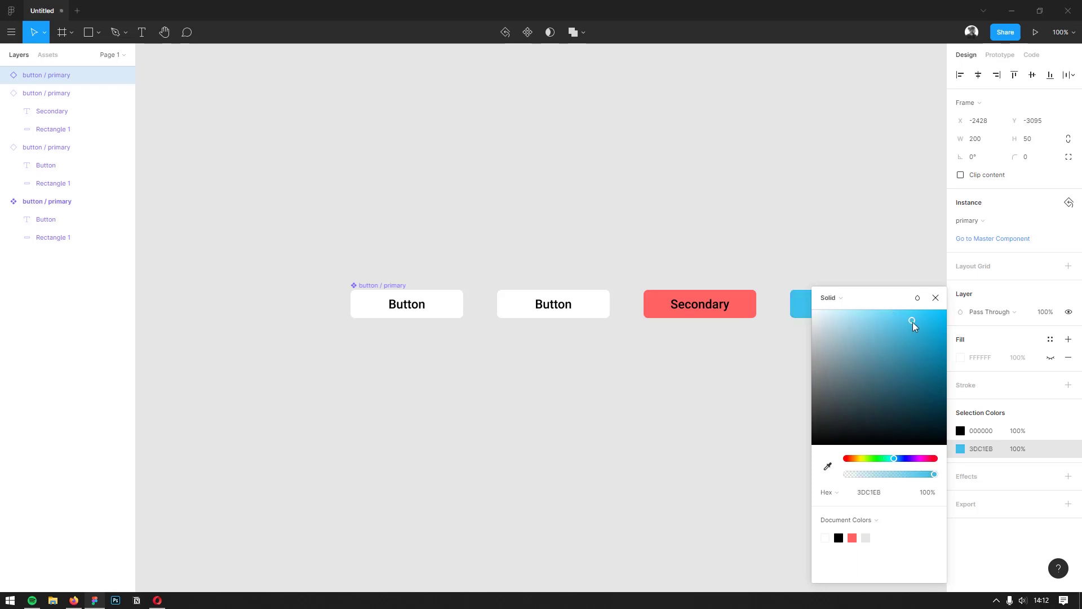
left_click(846, 235)
mouse_move(846, 235)
left_mouse_down()
mouse_move(686, 178)
mouse_move(706, 177)
left_mouse_up()
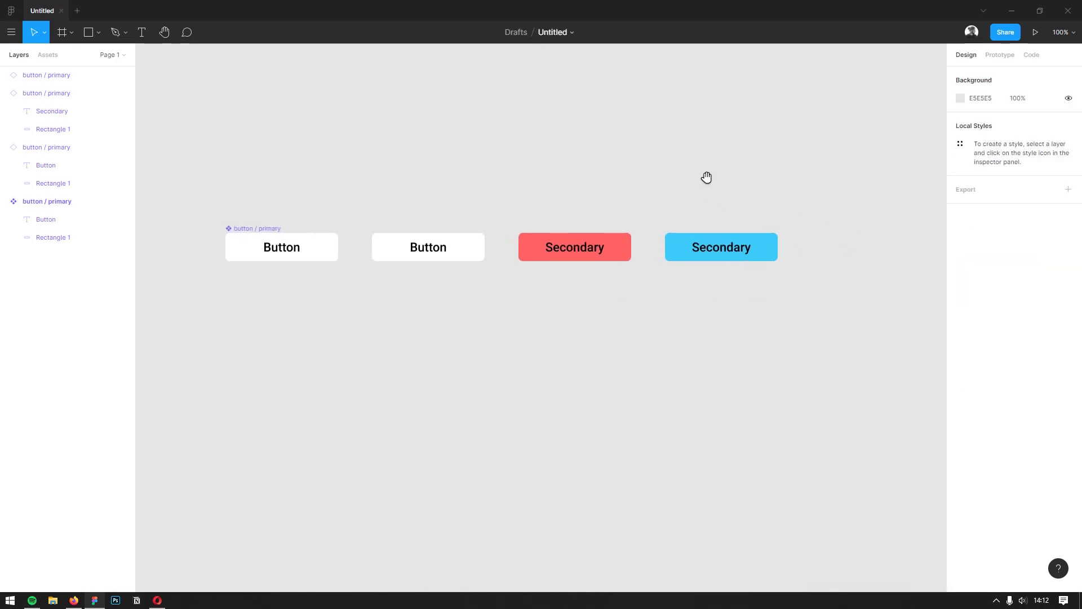
left_click(307, 243)
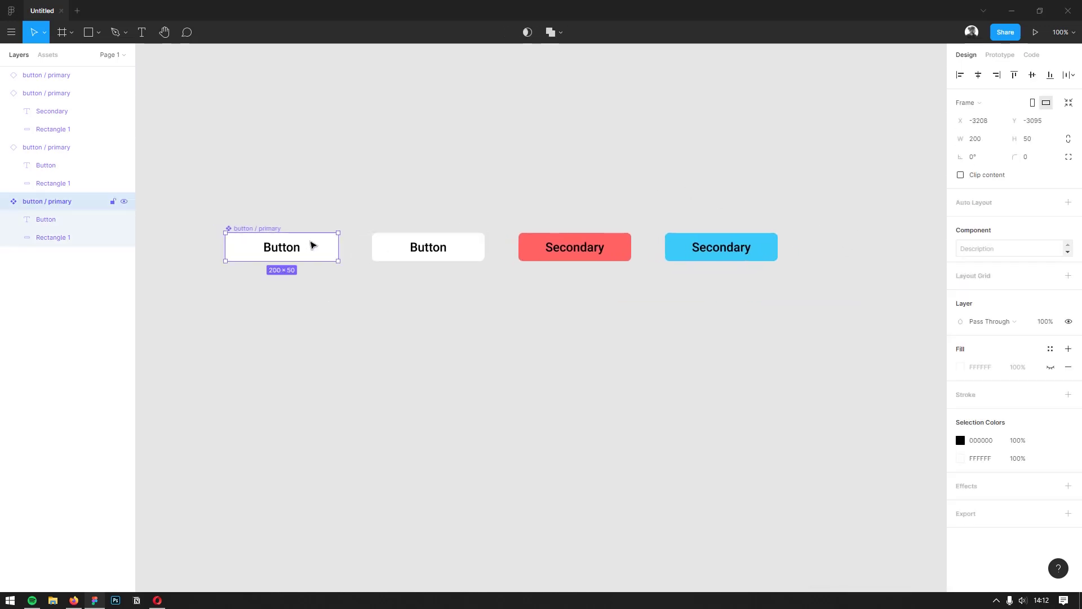
Test resizing the main component, then widen the blue Secondary copy to 367 px
left_click_drag(339, 245, 331, 243)
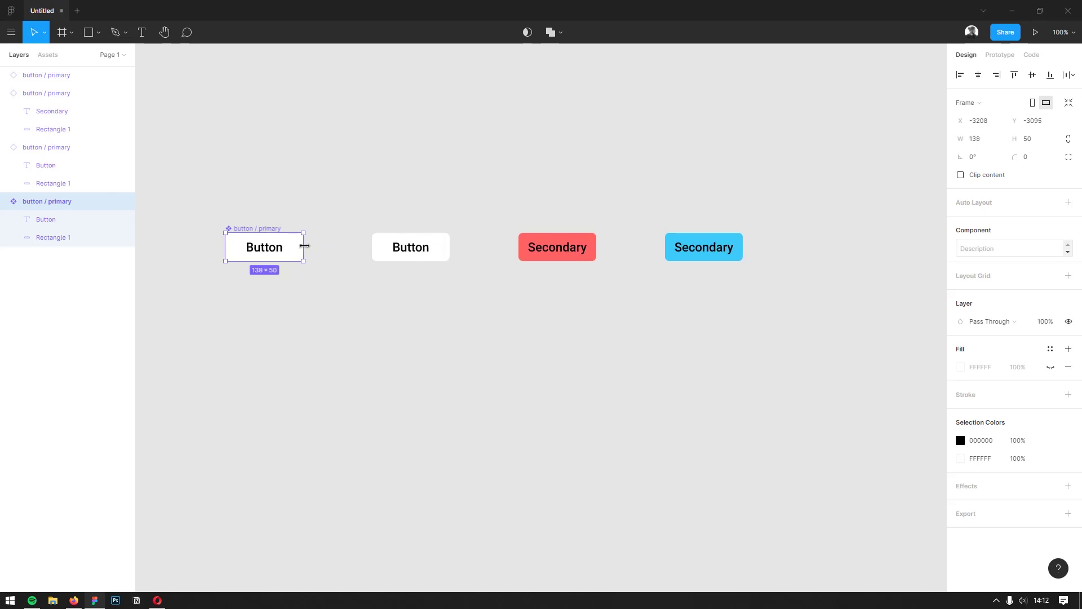
left_click_drag(331, 243, 339, 247)
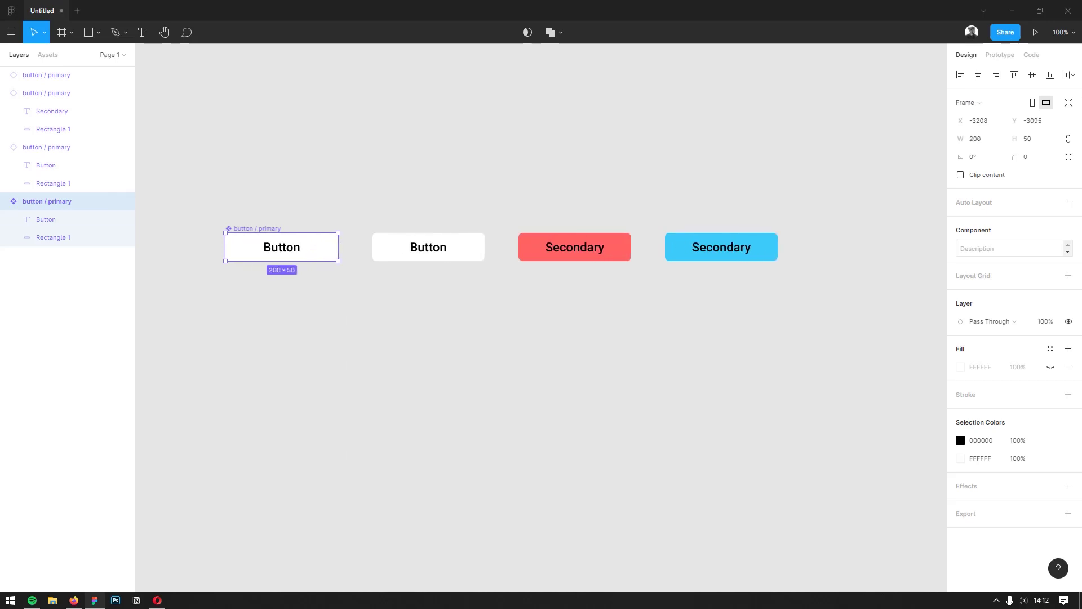
left_click(359, 283)
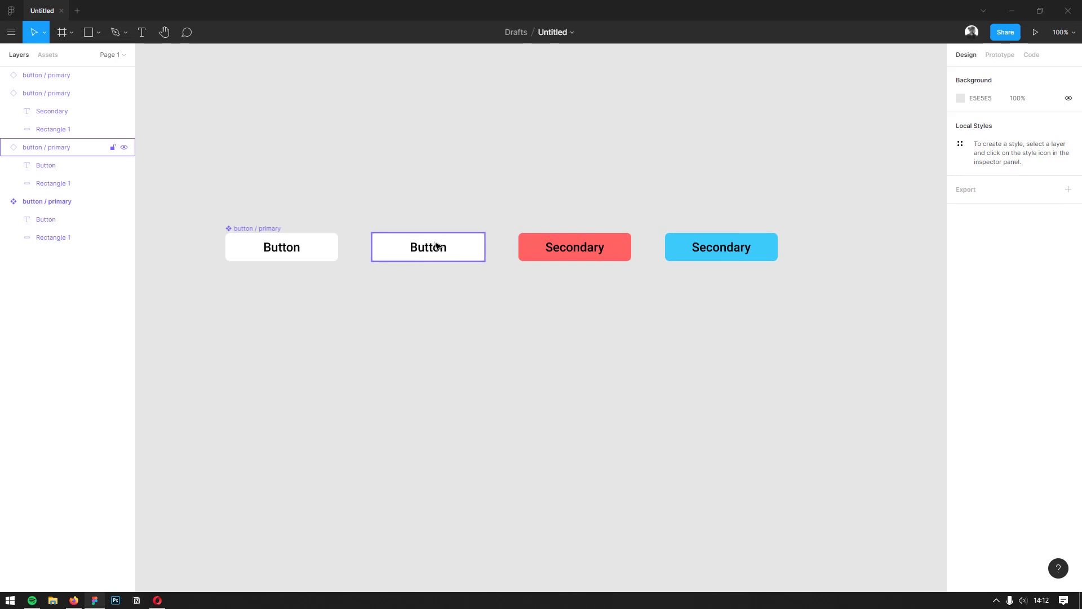
left_click(718, 254)
left_click_drag(778, 244, 872, 247)
Return the main Button component to 200 px wide and select the three right-hand buttons
key("shift+Tab")
mouse_move(340, 244)
left_mouse_down()
mouse_move(307, 247)
mouse_move(342, 248)
left_mouse_up()
left_click(478, 320)
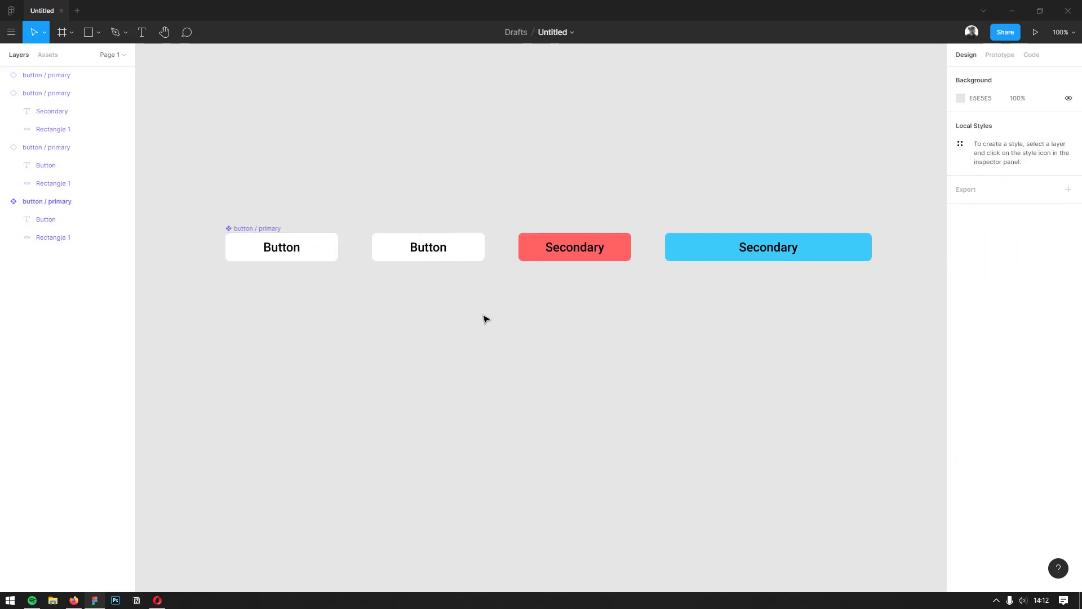
mouse_move(489, 317)
left_mouse_down()
mouse_move(494, 369)
mouse_move(550, 350)
mouse_move(480, 346)
left_mouse_up()
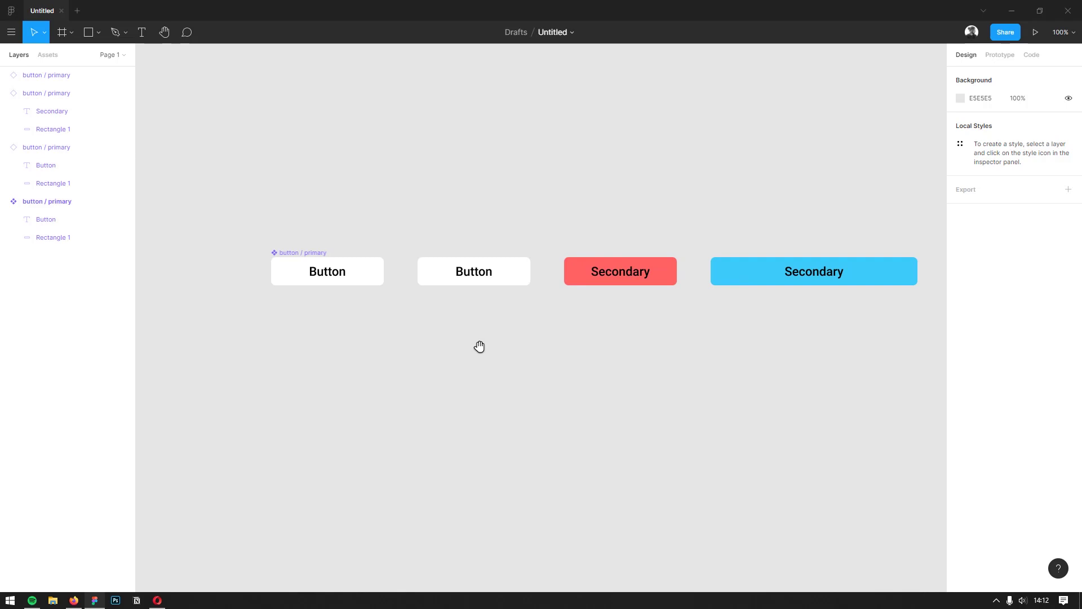
left_click_drag(484, 346, 812, 236)
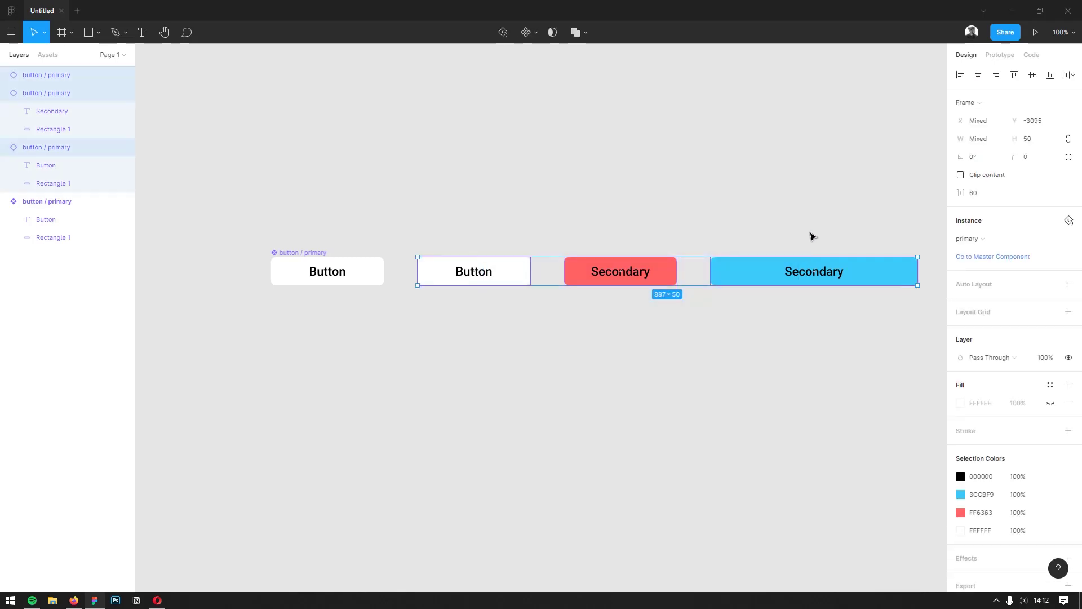
Delete the three right-hand buttons and draw a 150×50 grey rectangle beside the component
key("Delete")
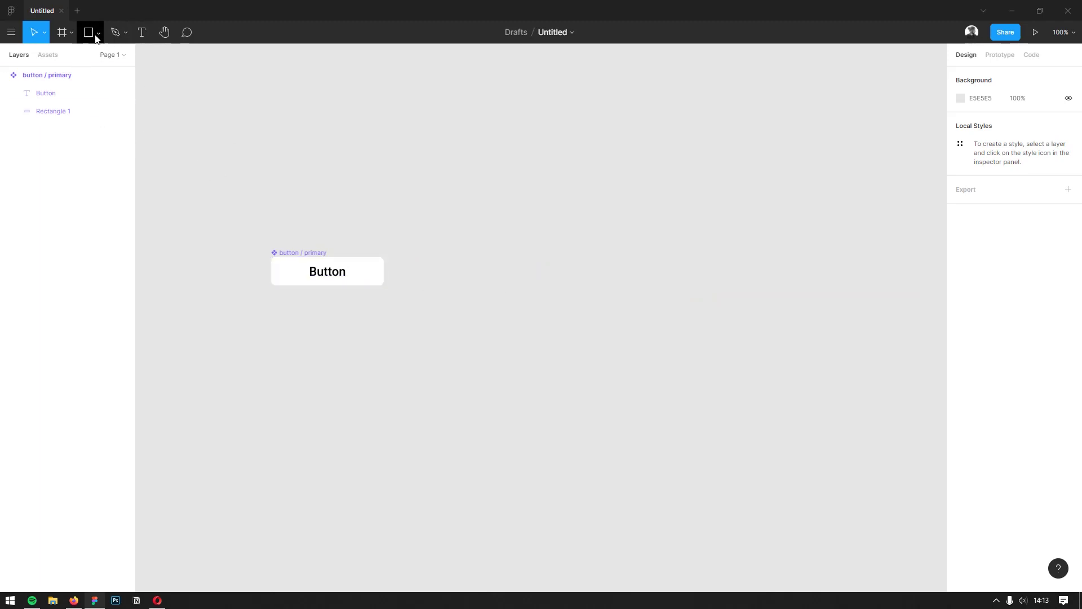
left_click(92, 33)
left_click_drag(428, 258, 512, 286)
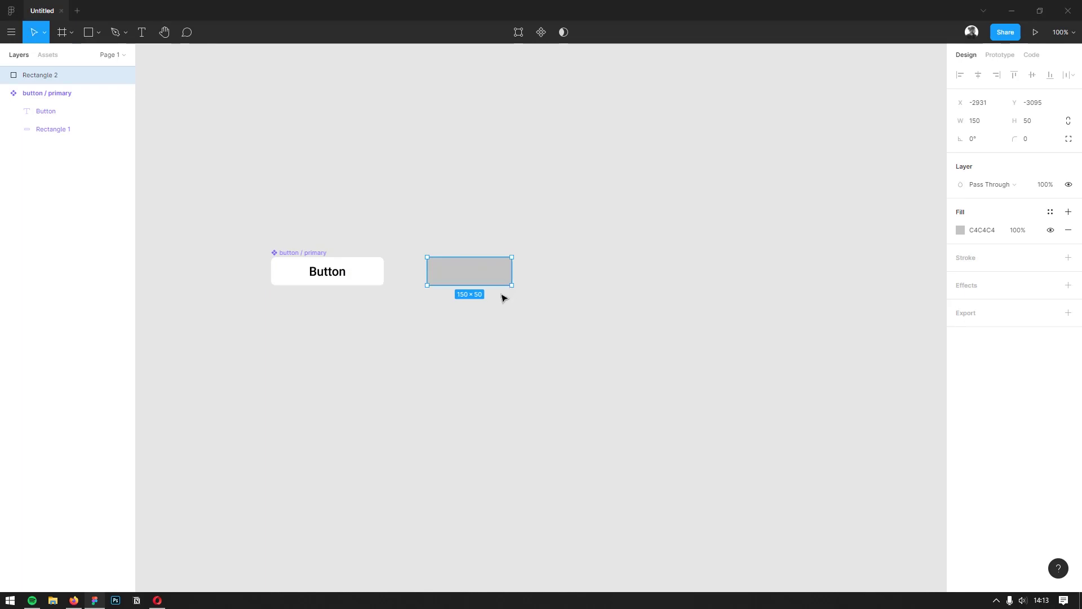
Copy Rectangle 1's white fill and rounded corners onto the grey rectangle
left_click(440, 328)
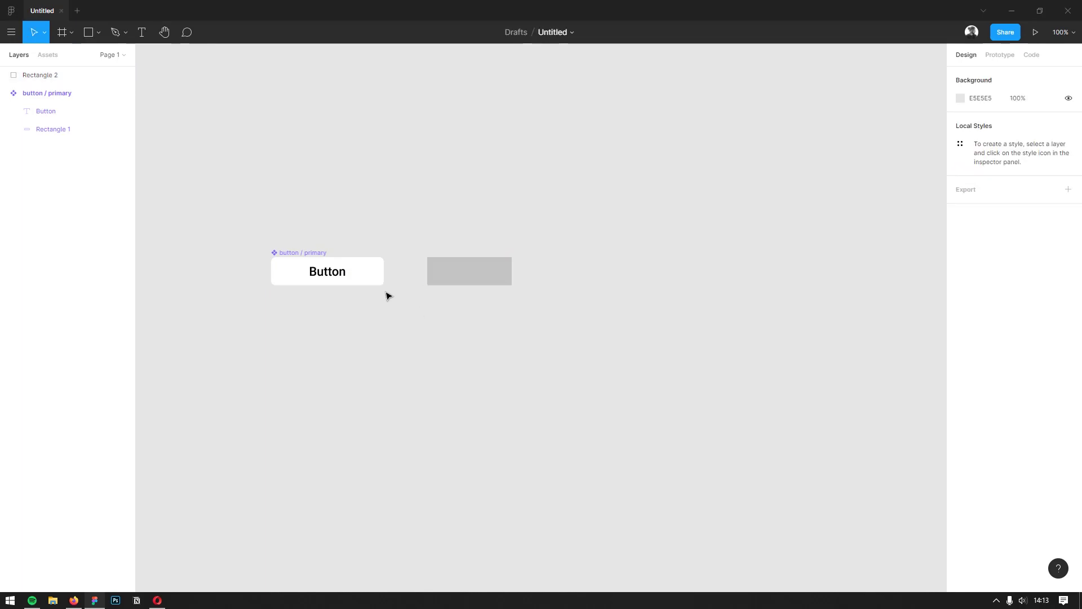
left_click(67, 131)
right_click(68, 132)
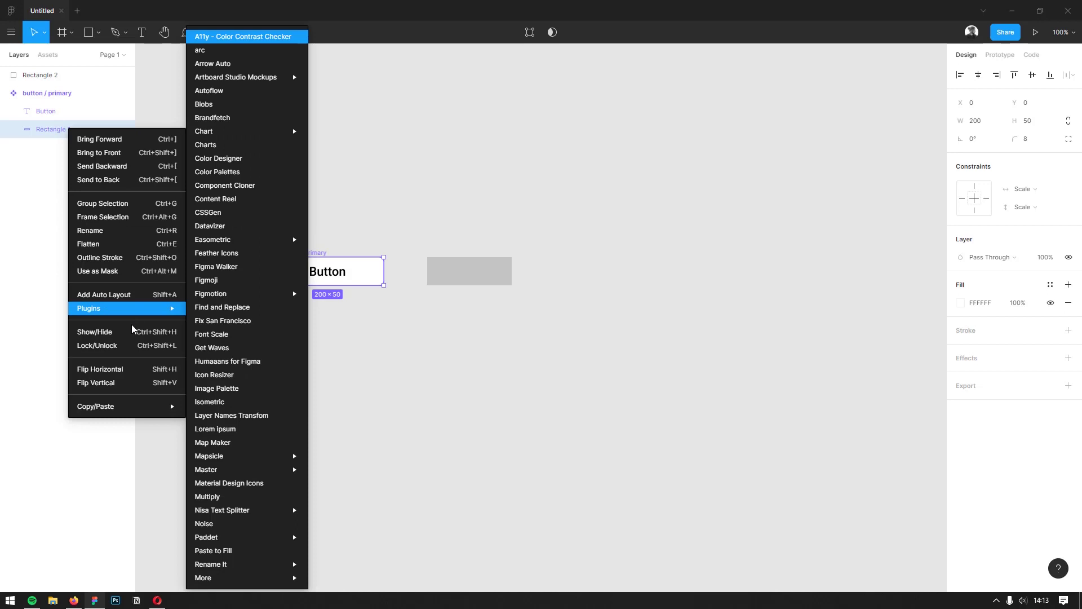
left_click(259, 203)
left_click(73, 133)
key("ctrl+alt+c")
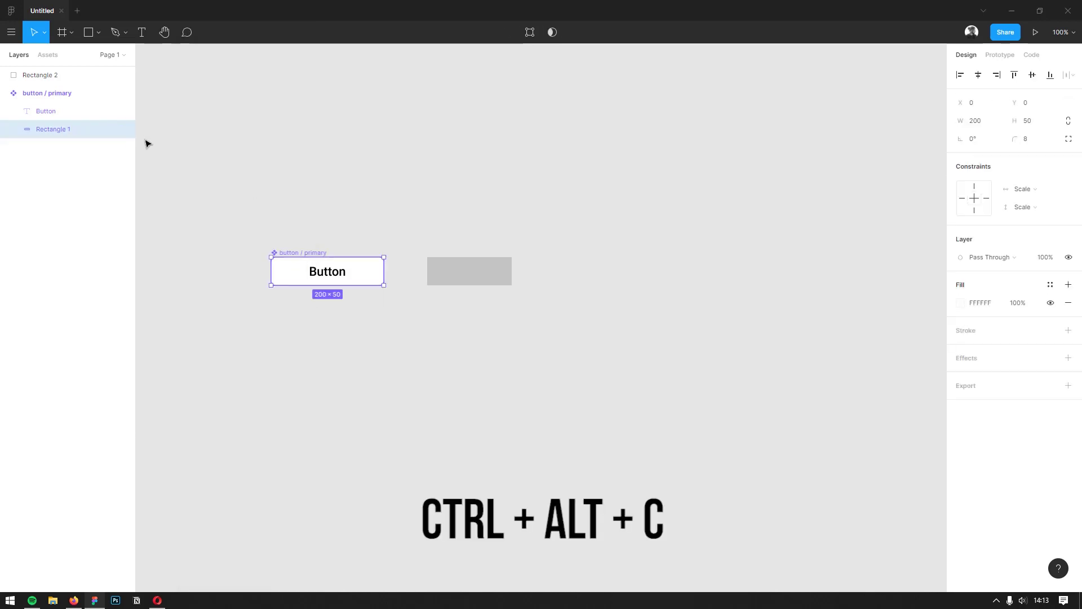
left_click(471, 274)
key("ctrl+alt+v")
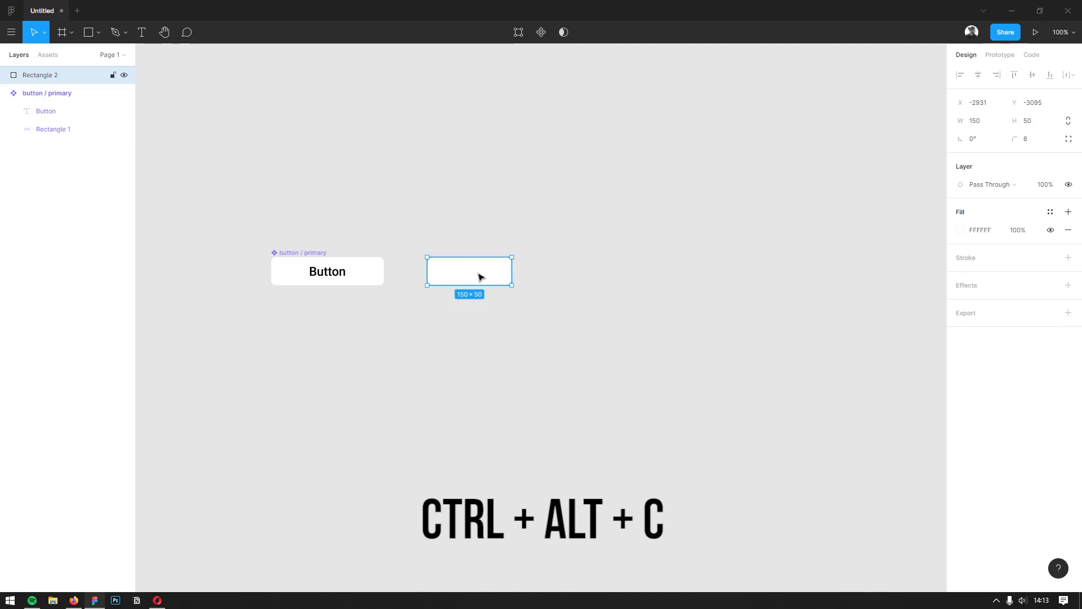
Set the new rectangle's width to 200 and paste a copy of the Button label onto it
left_click(361, 275, "ctrl")
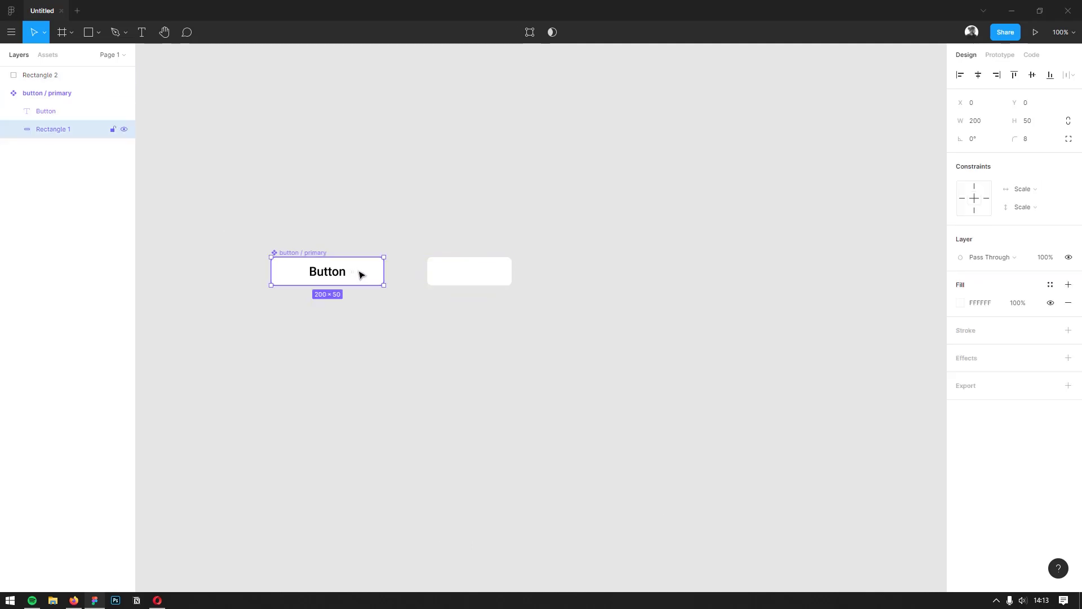
left_click(496, 274)
left_click(992, 125)
type("2")
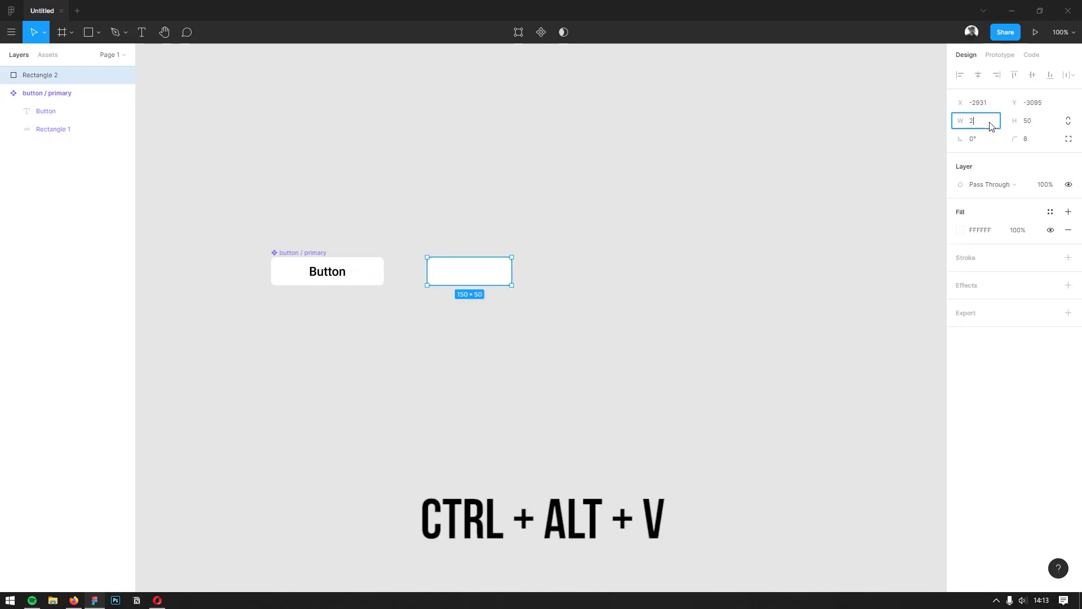
key("Return")
left_click(625, 261)
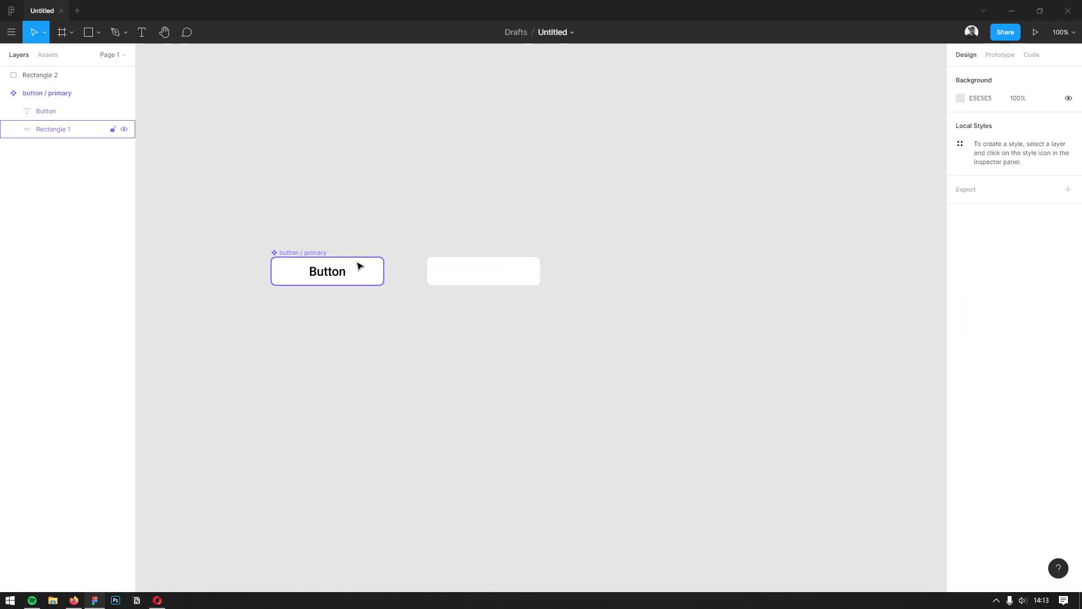
left_click(329, 276, "ctrl")
left_click(512, 293)
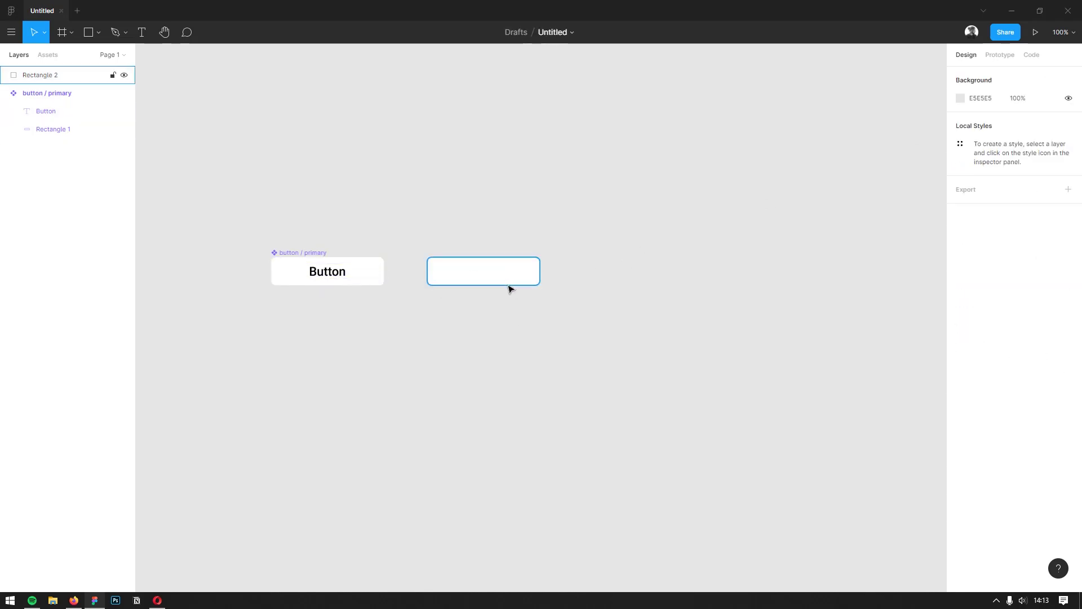
key("ctrl+v")
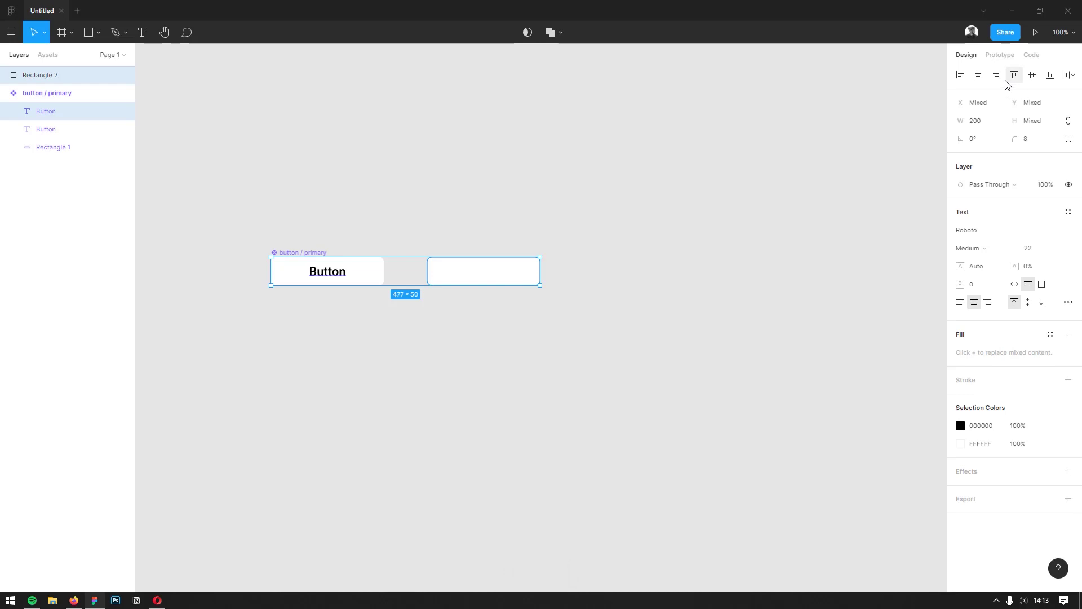
Move the pasted label above Rectangle 2 in Layers and centre it on the rectangle
left_click(742, 202)
left_click_drag(46, 111, 47, 75)
left_click(495, 259, "ctrl")
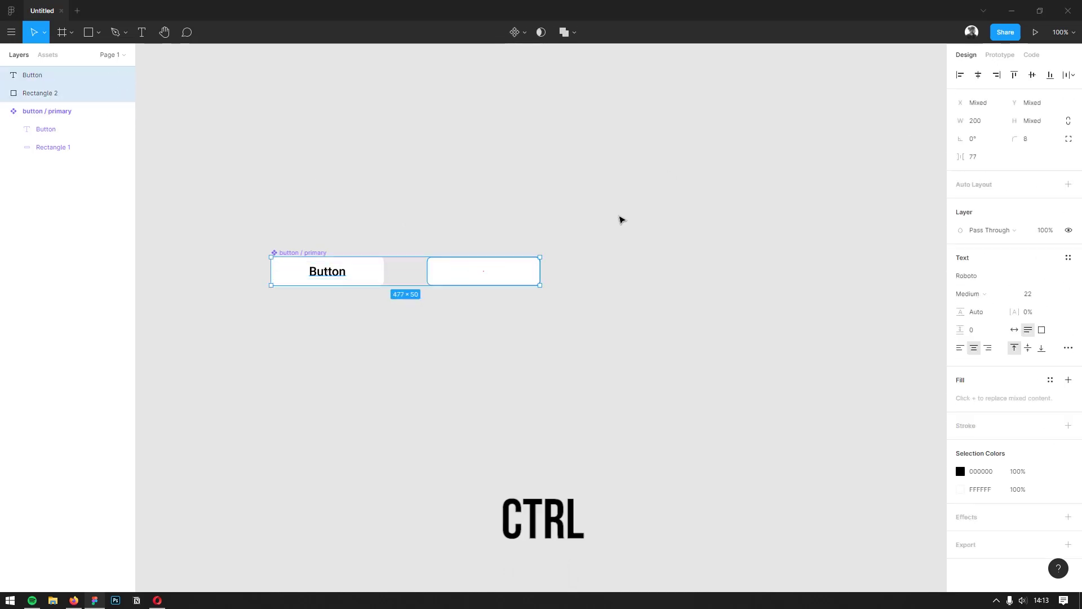
left_click(979, 75)
left_click(667, 232)
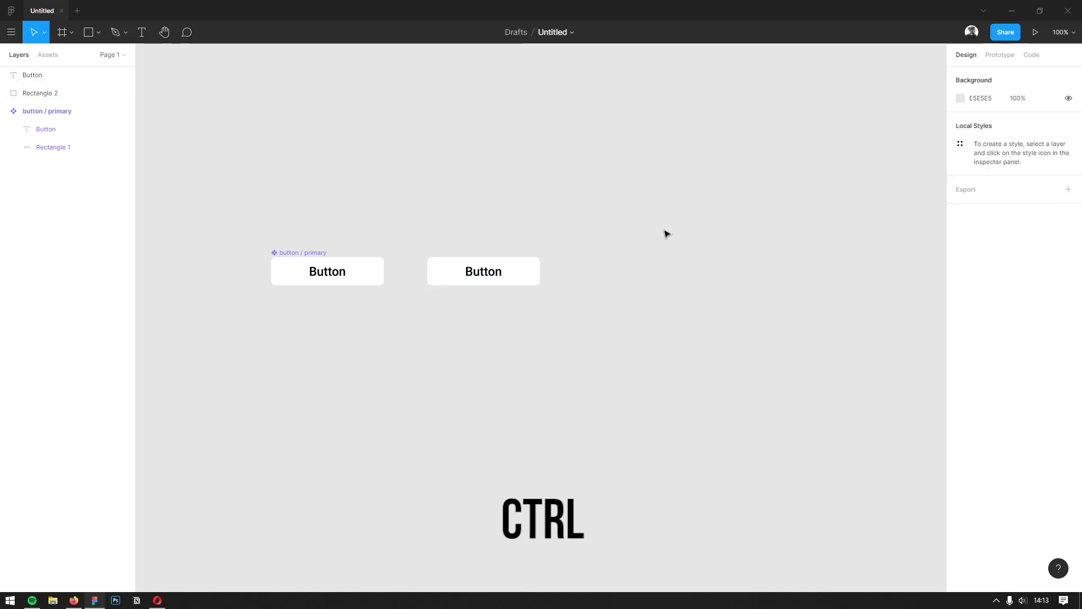
left_click_drag(502, 304, 462, 243)
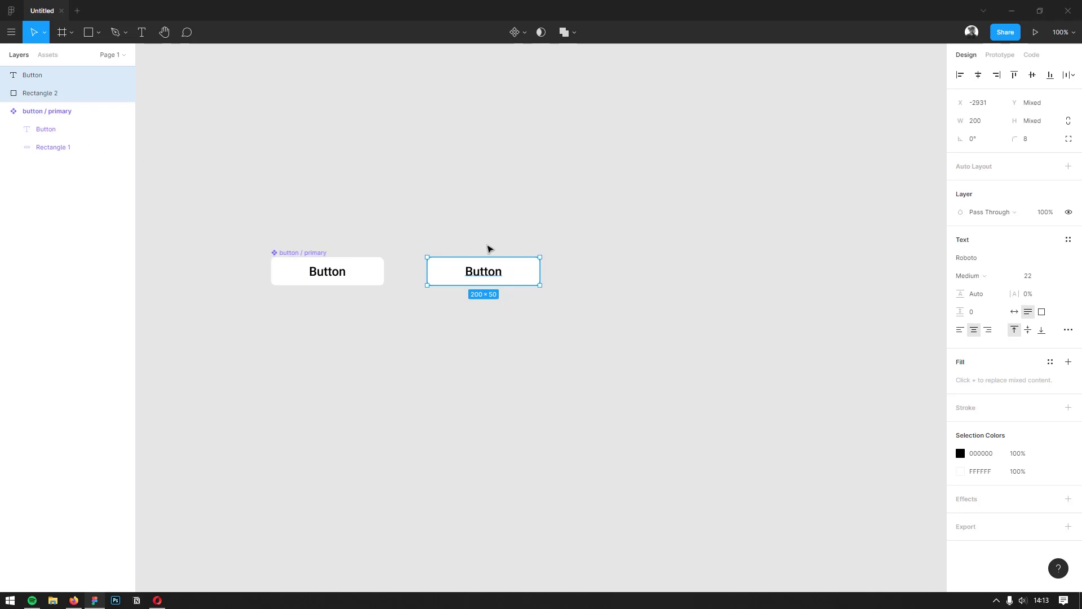
Fill Rectangle 2 light blue 5AC4FF and make it and its label Component 1
left_click(527, 271)
left_click(960, 231)
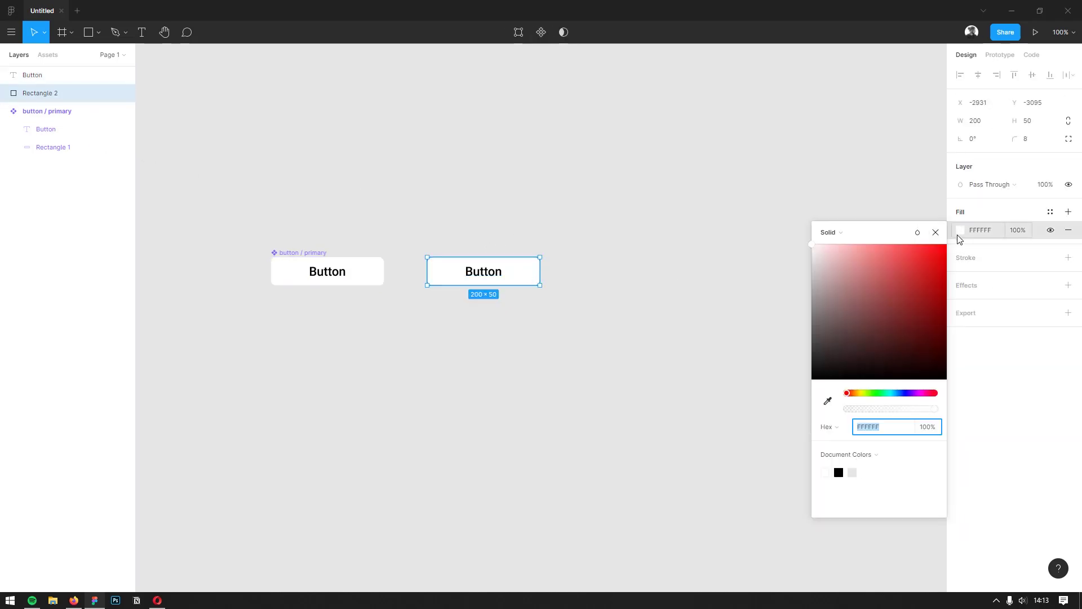
left_click_drag(851, 398, 893, 395)
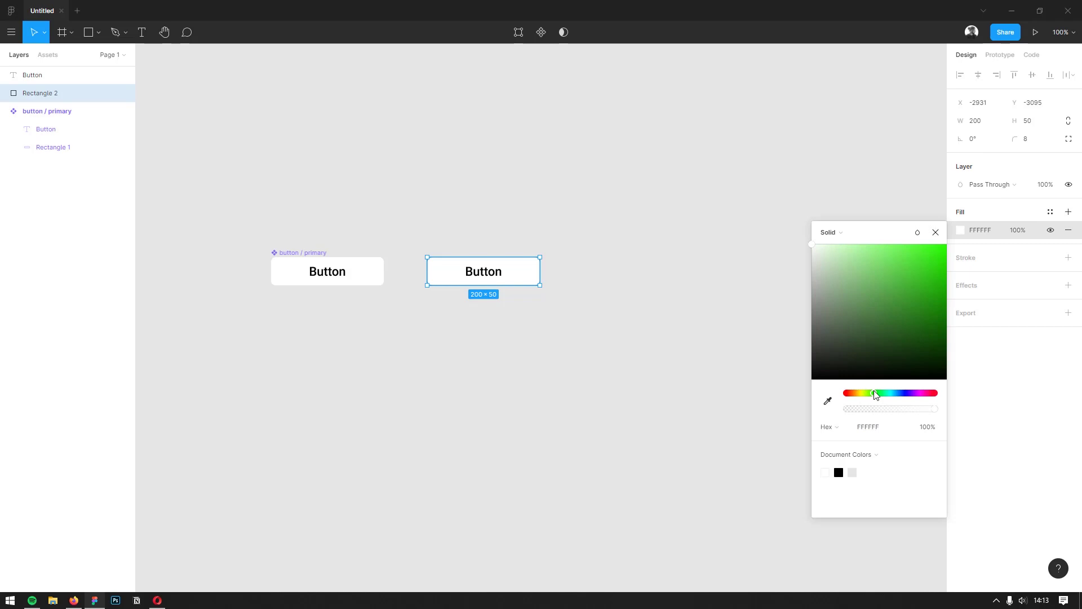
left_click_drag(850, 297, 899, 244)
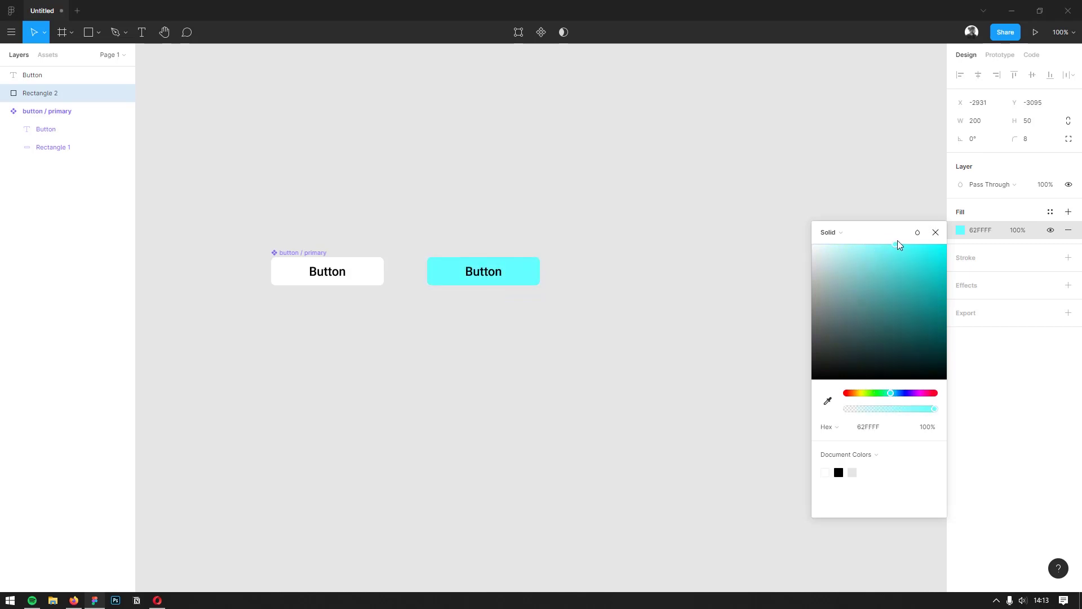
left_click(897, 392)
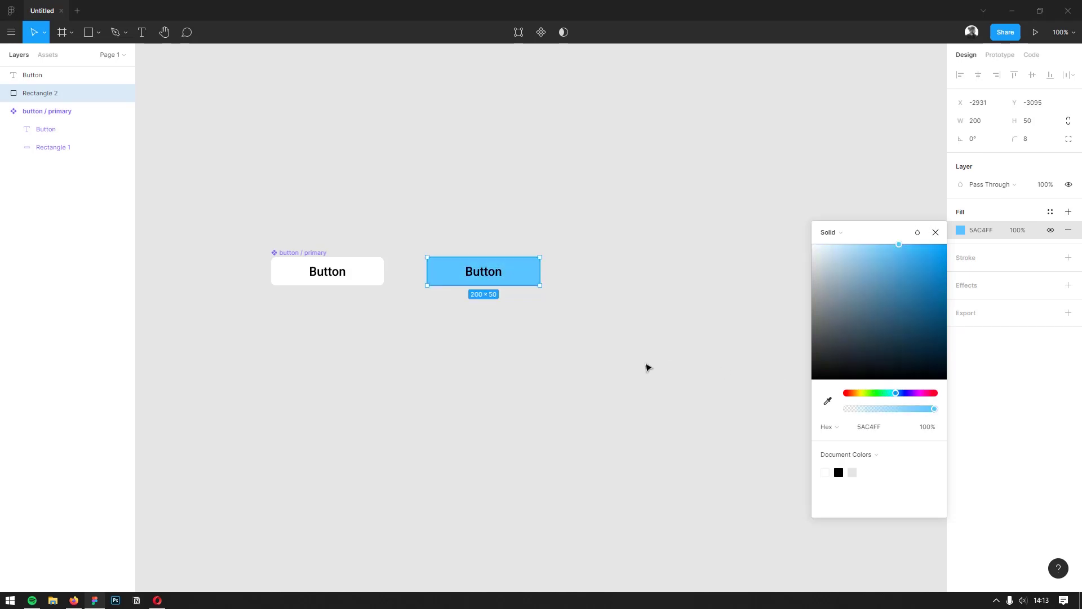
left_click(647, 368)
left_click_drag(595, 331, 480, 238)
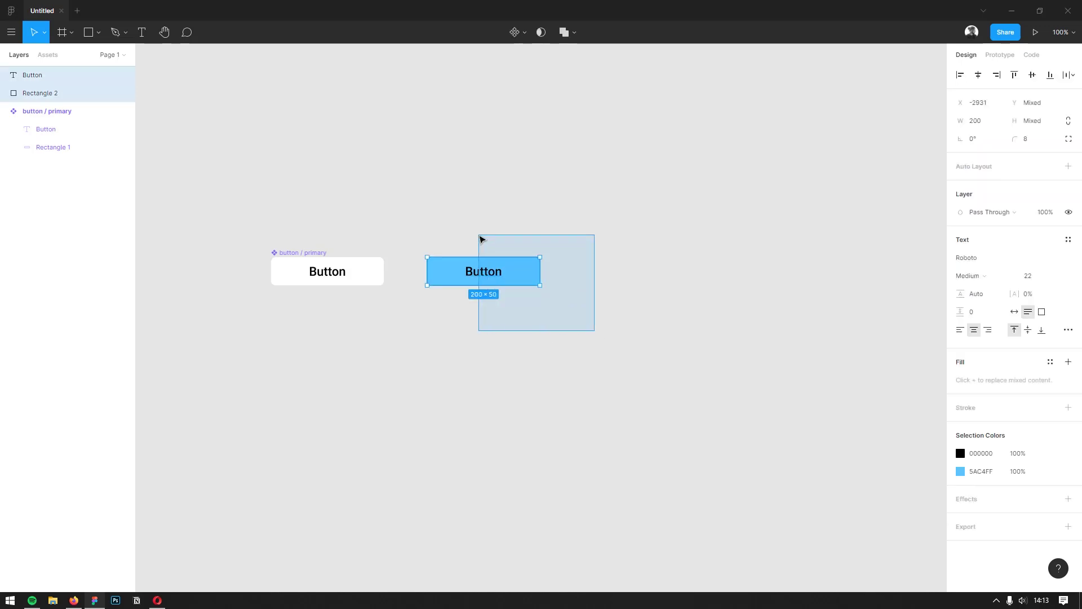
key("ctrl+alt+k")
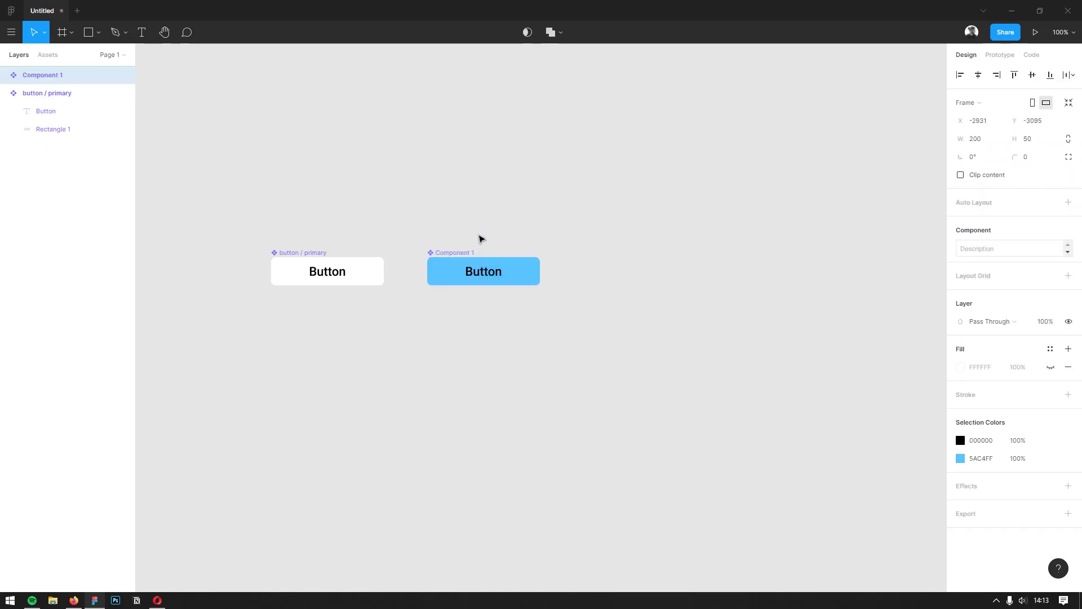
Rename the light-blue component to 'button / primary-hover' with Ctrl+R
key("ctrl+r")
type("butt")
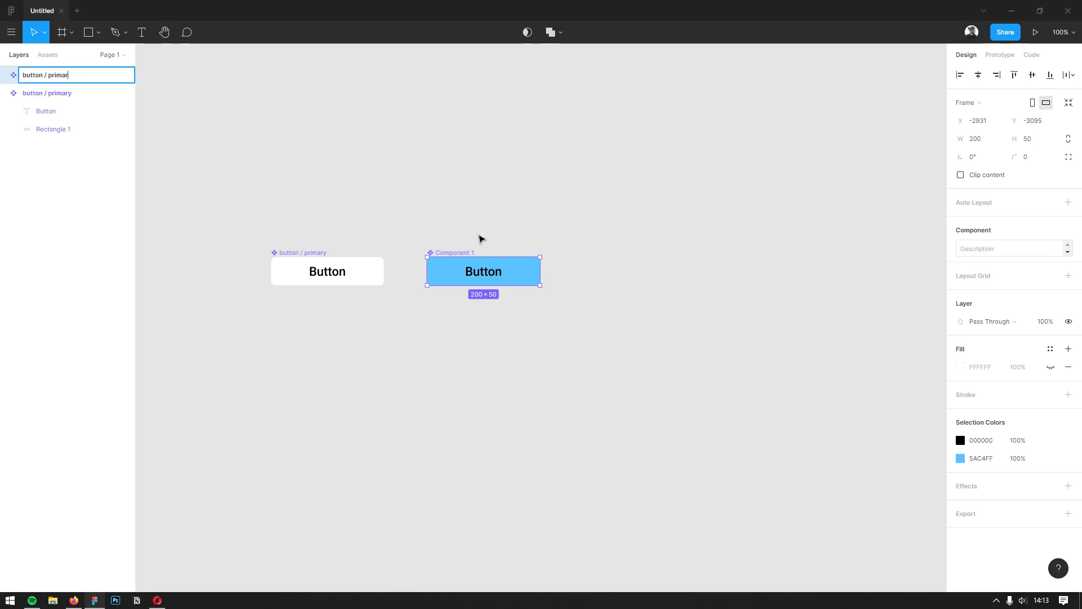
key("Return")
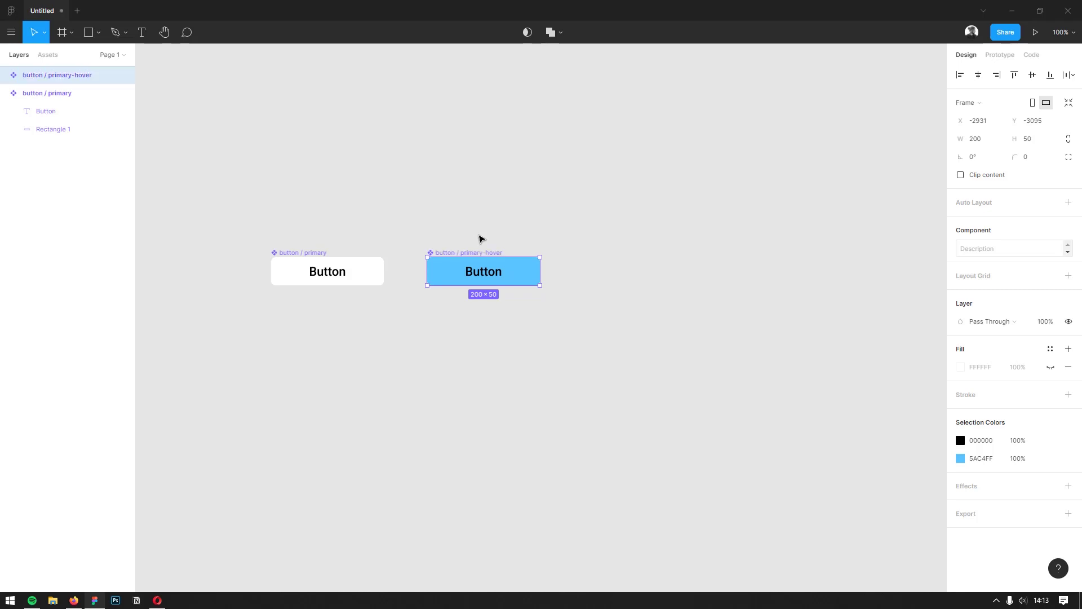
Place a new 'button / primary' instance below the original button
left_click(480, 239)
mouse_move(416, 252)
left_mouse_down()
mouse_move(491, 341)
mouse_move(456, 316)
left_mouse_up()
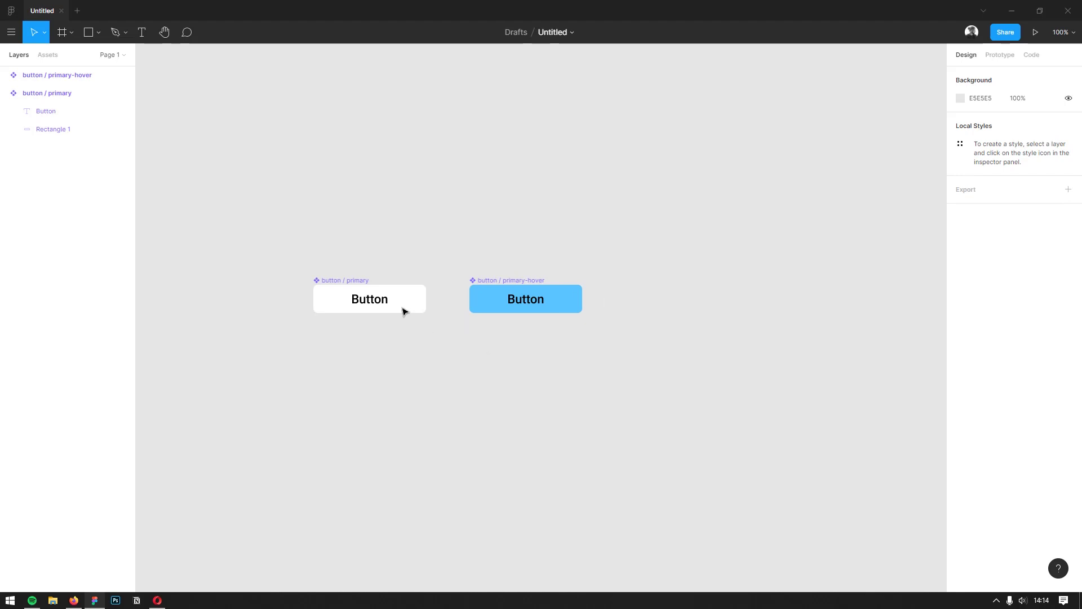
mouse_move(350, 281)
left_mouse_down()
mouse_move(261, 162)
mouse_move(319, 212)
mouse_move(829, 359)
mouse_move(456, 296)
left_mouse_up()
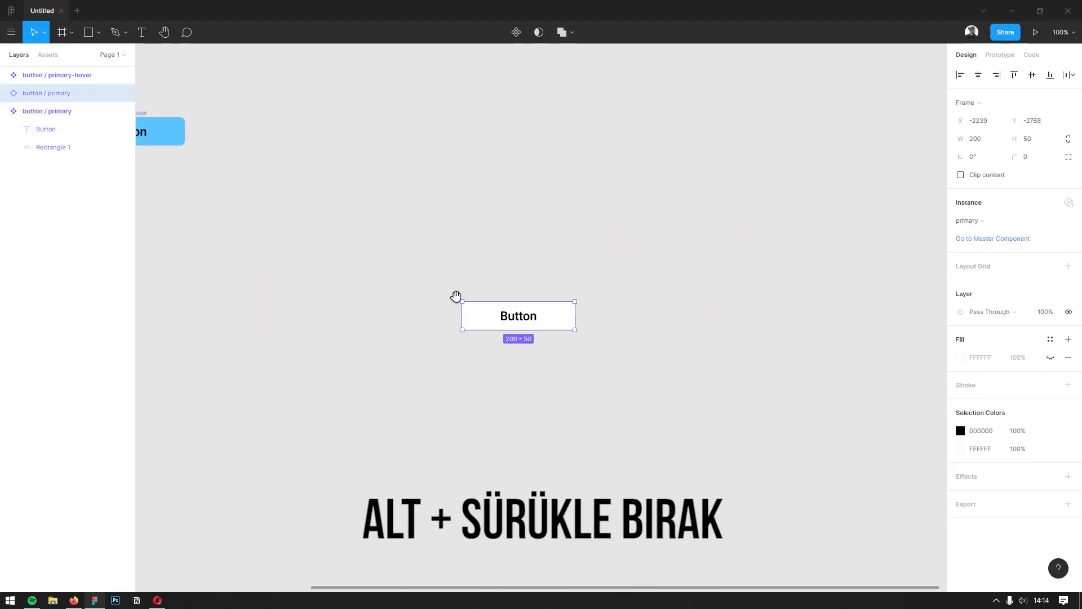
Swap the instance between primary and primary-hover, widening it to 454 px
left_click(993, 221)
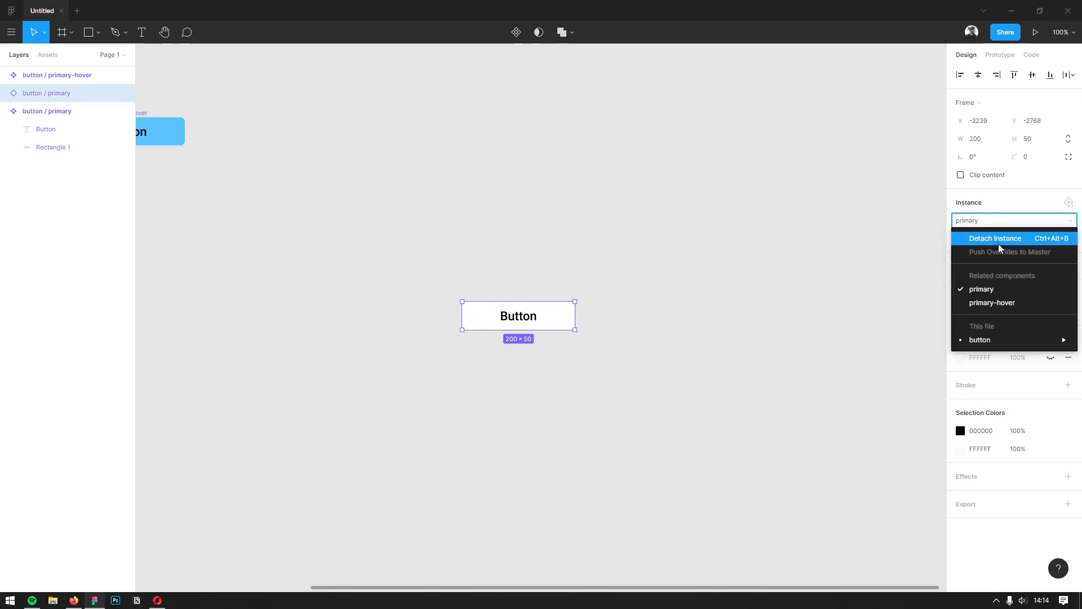
left_click(1003, 302)
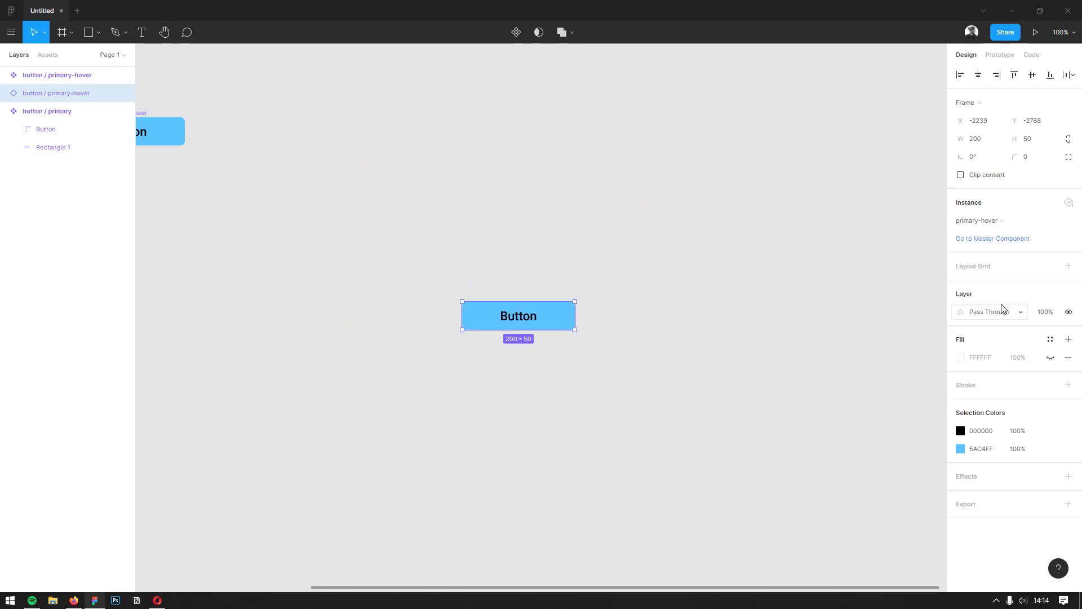
left_click(1009, 221)
left_click(981, 289)
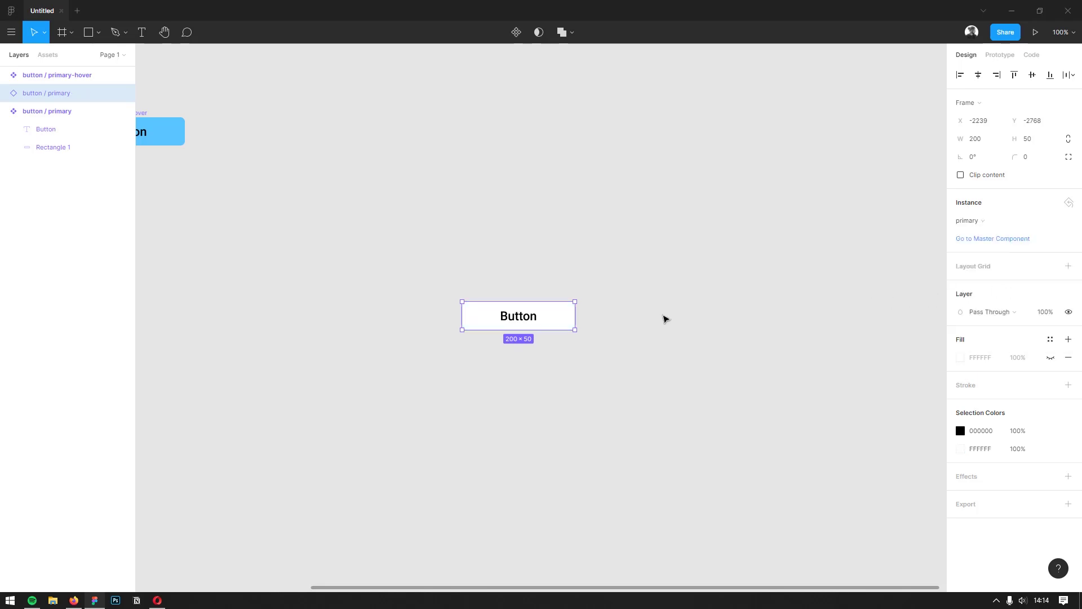
left_click_drag(575, 317, 718, 317)
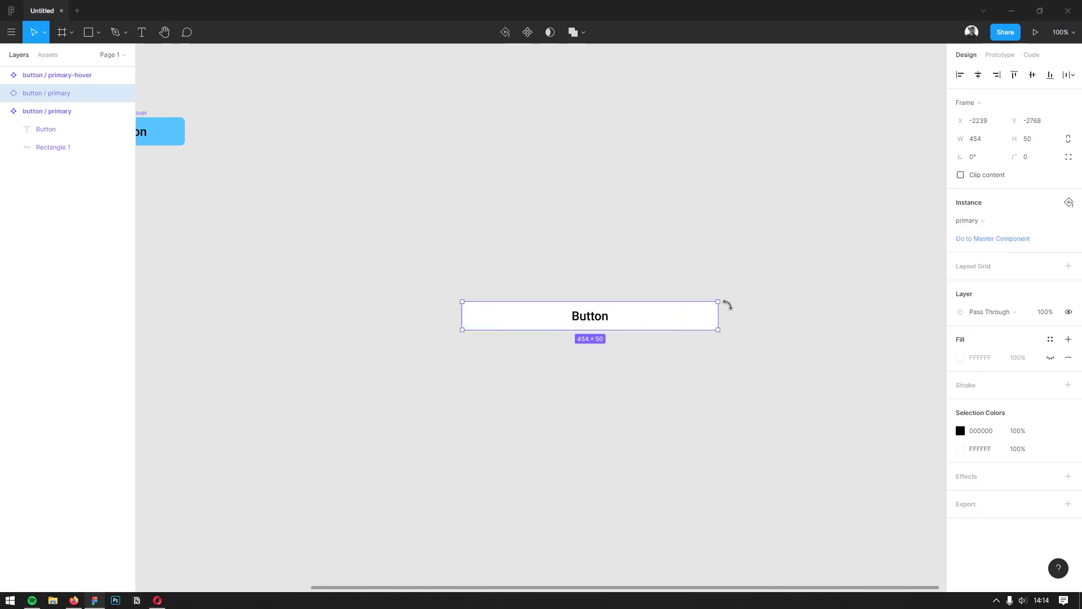
left_click(967, 222)
left_click(988, 305)
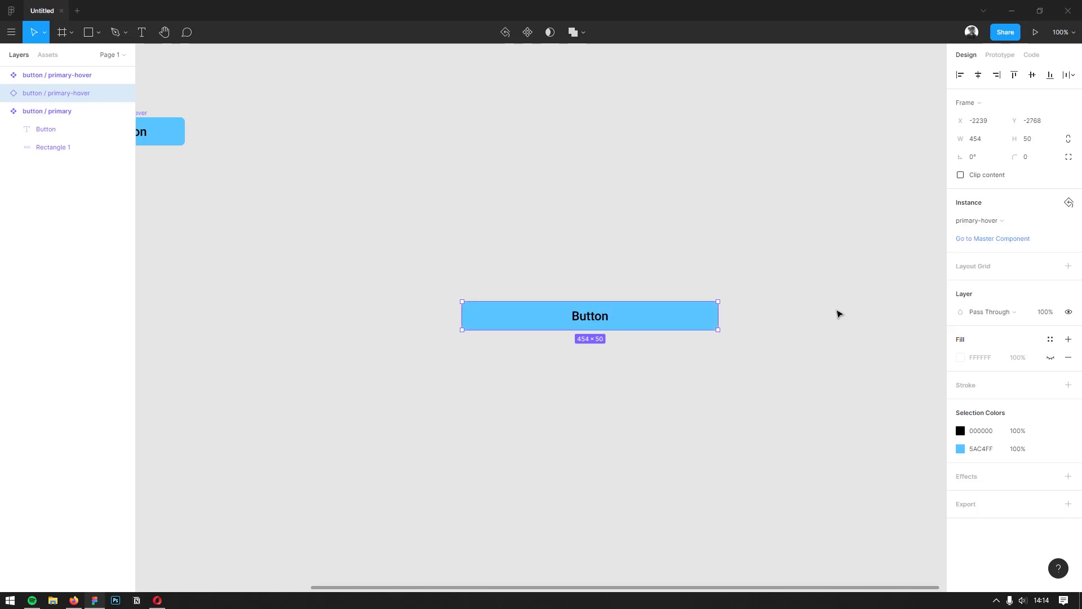
left_click(838, 314)
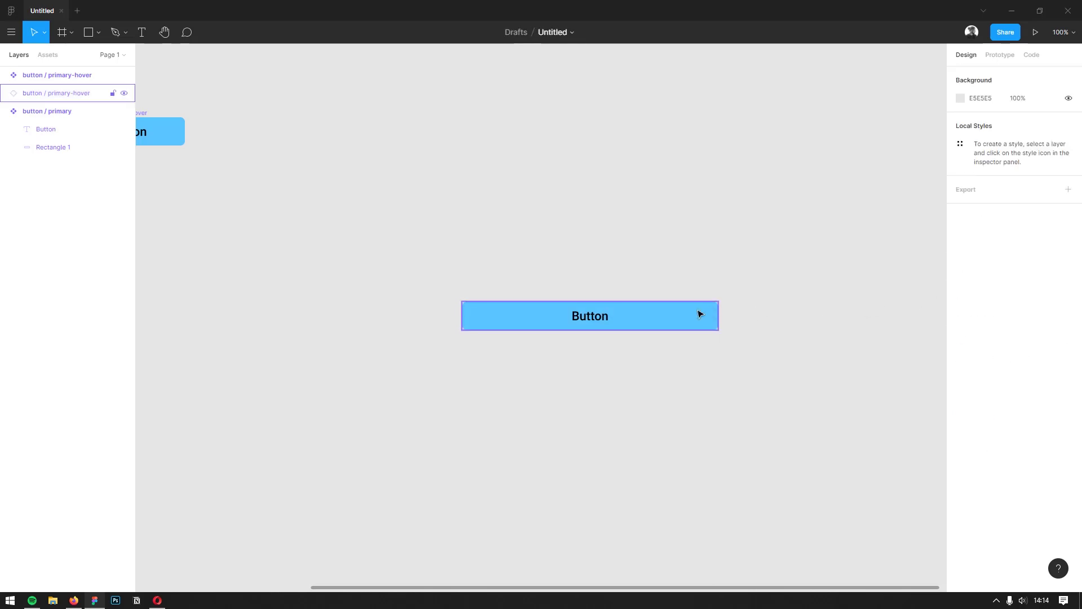
Narrow the blue primary-hover button instance back down
double_click(591, 319)
left_click(716, 338)
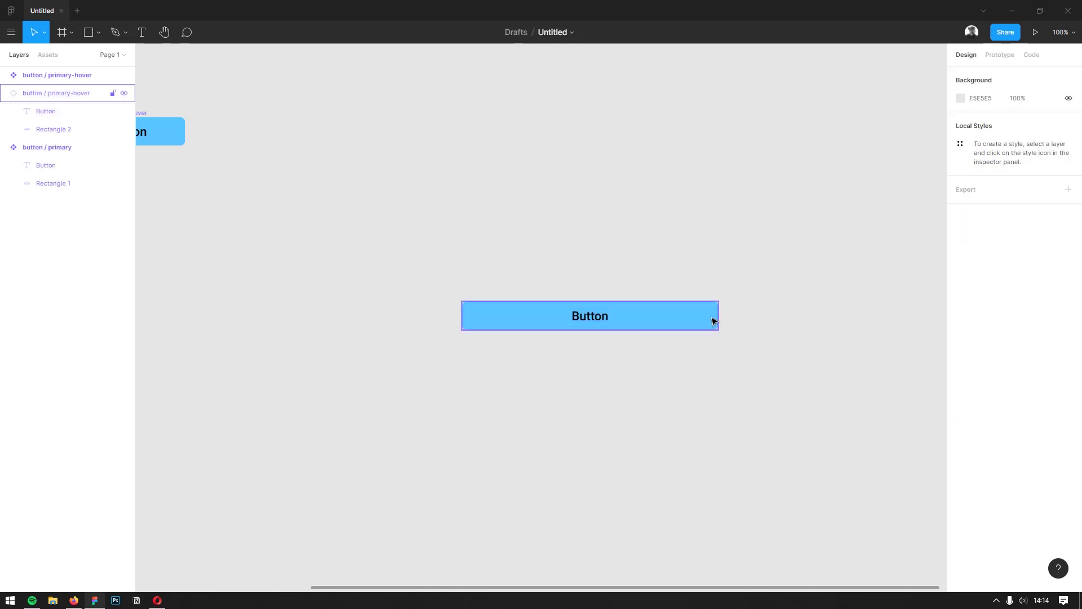
left_click(718, 316)
left_click_drag(717, 316, 553, 316)
left_click(587, 315)
left_click(532, 314)
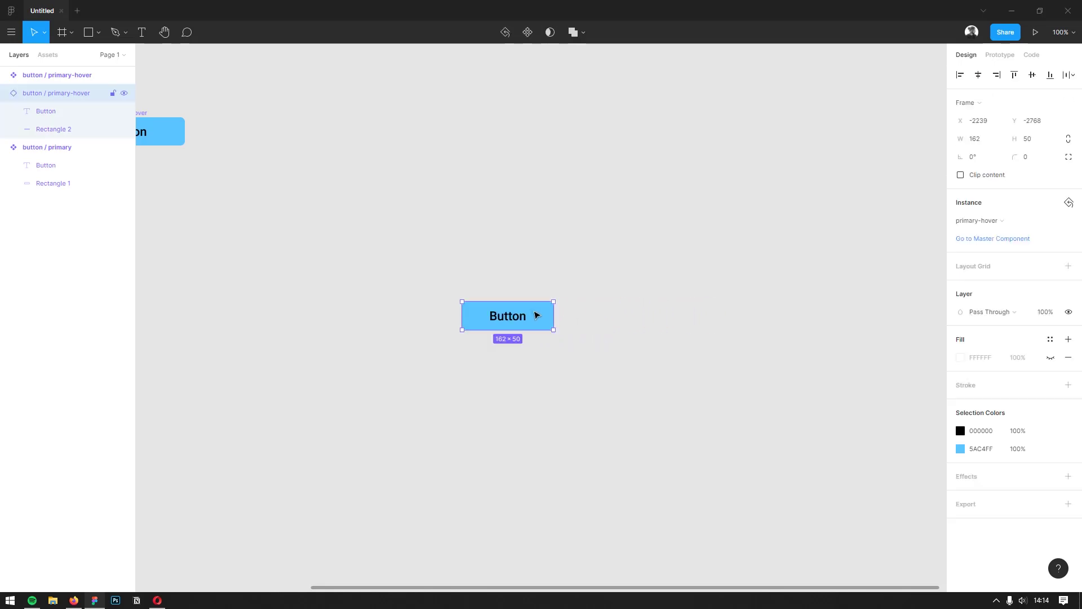
Try Reset Size (width 200), undo to 162, then reset all overrides to the main component
left_click(1069, 202)
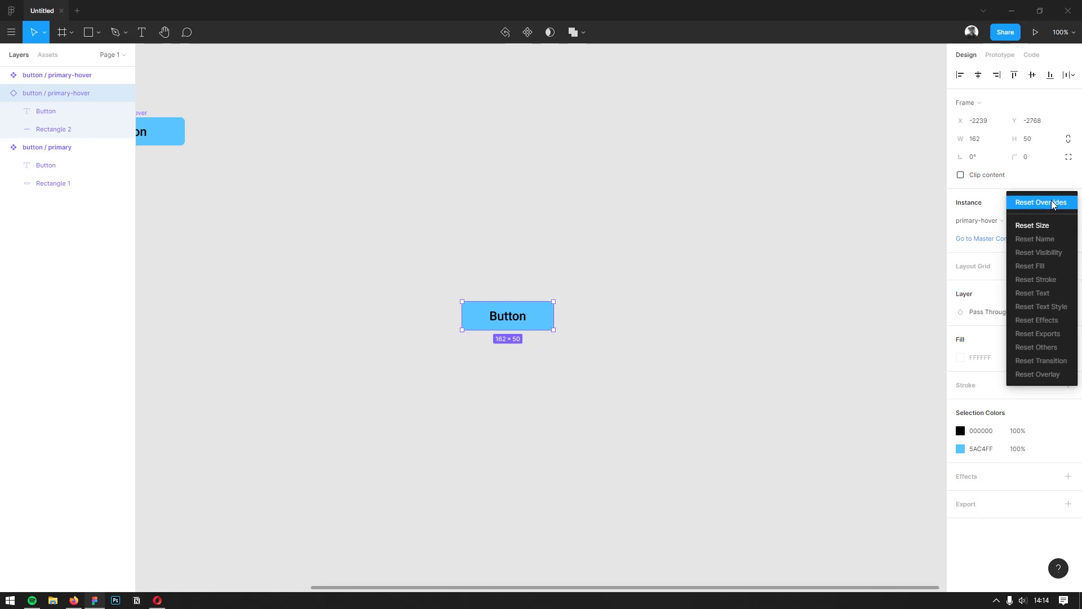
left_click(1038, 226)
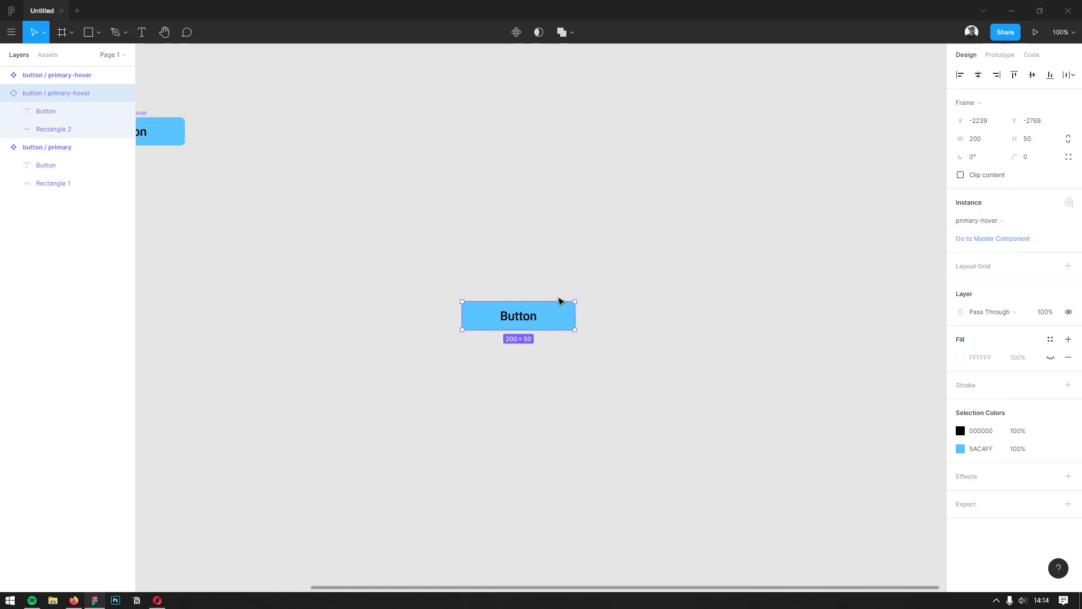
key("ctrl+z")
left_click(1070, 202)
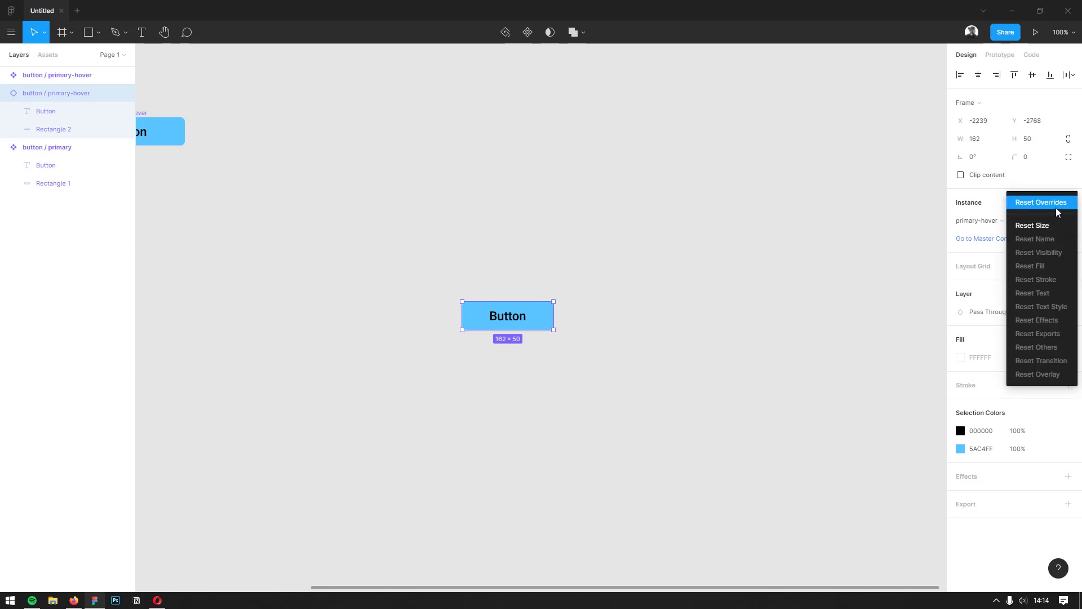
left_click(1057, 207)
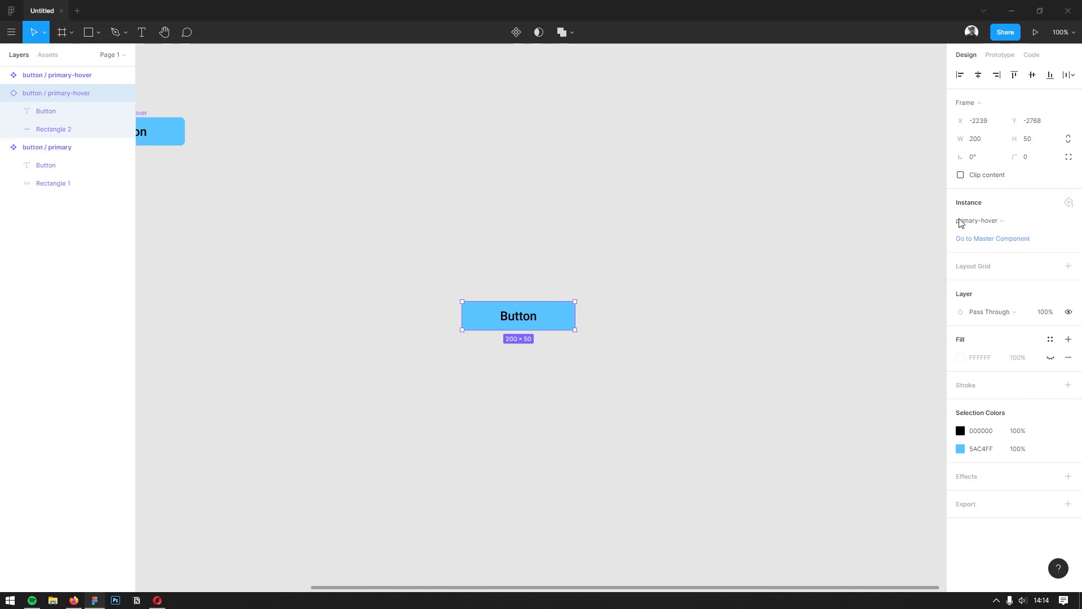
left_click(679, 358)
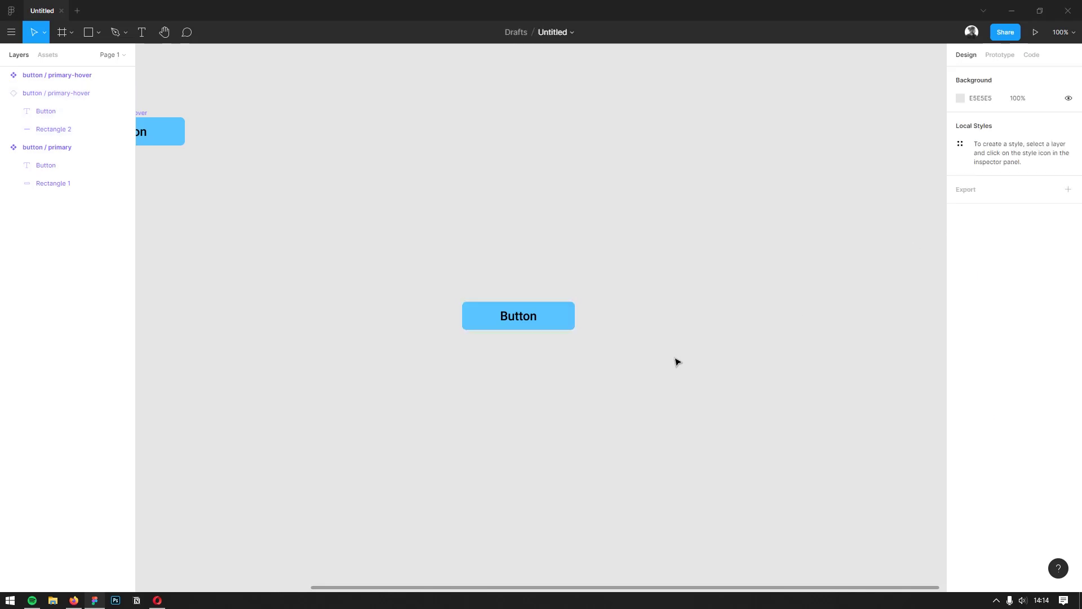
Change the button's background rectangle fill from blue to red (FF5A5A)
left_click(553, 317, "ctrl")
left_click(960, 331)
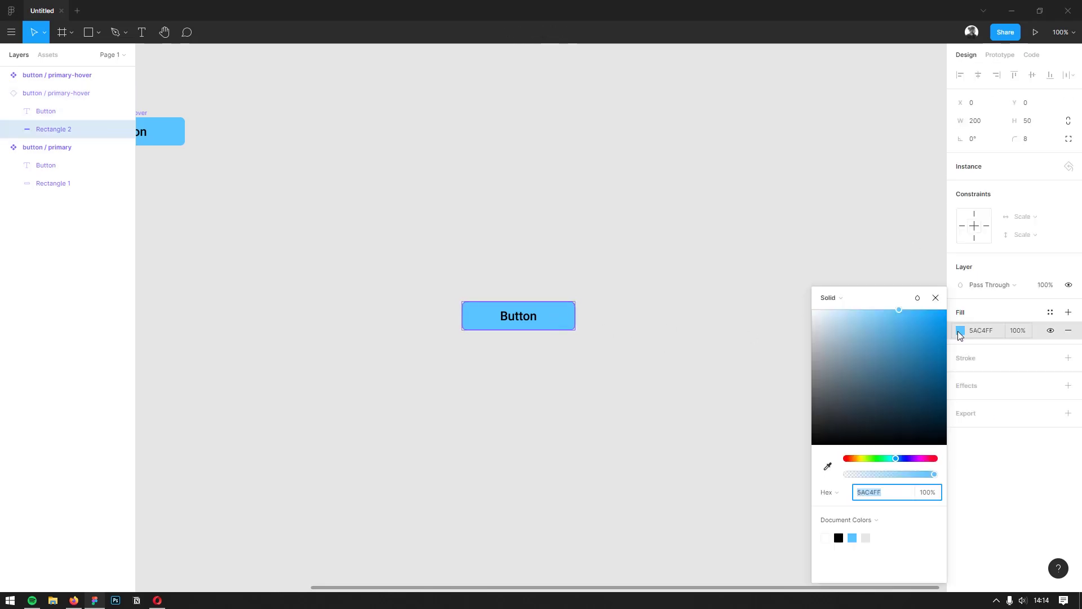
left_click_drag(914, 457, 939, 458)
left_click(718, 411)
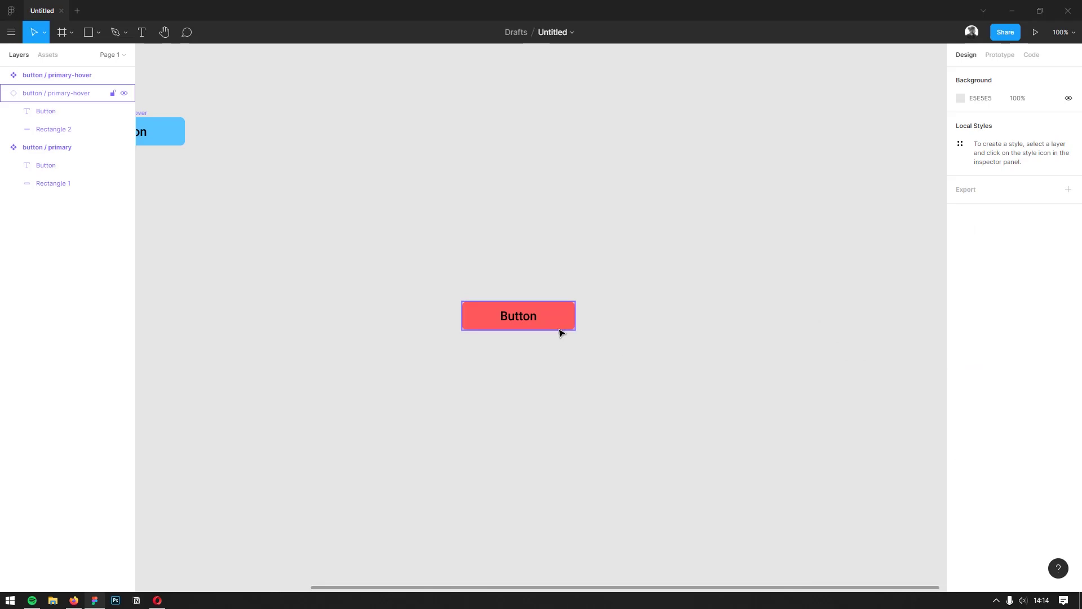
Widen the red button to 433 px, then reset only its size back to 200 px
left_click(572, 321)
left_click_drag(577, 315, 706, 310)
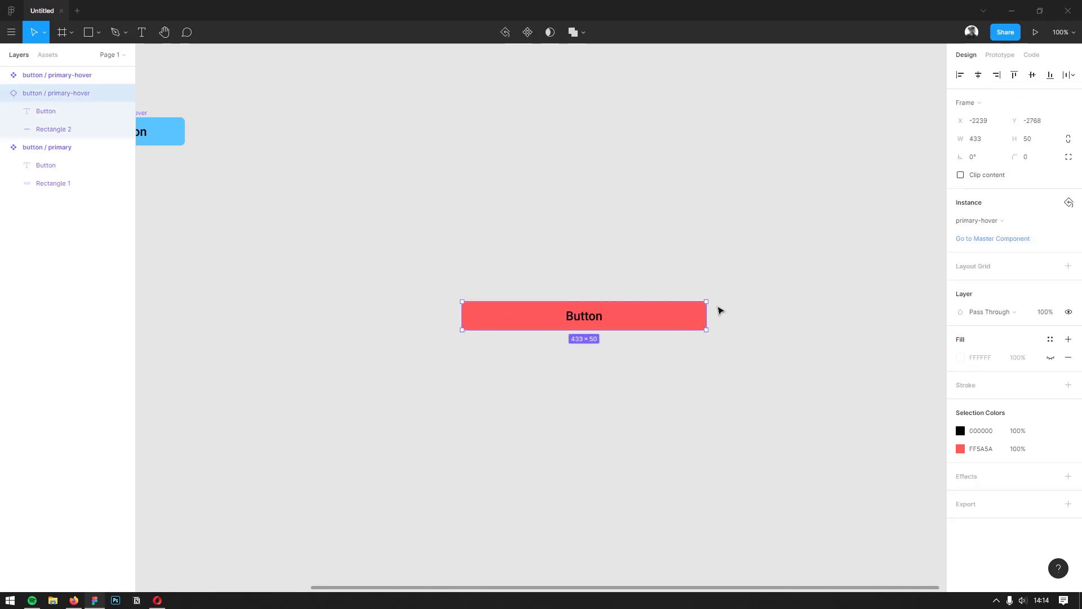
left_click(1069, 202)
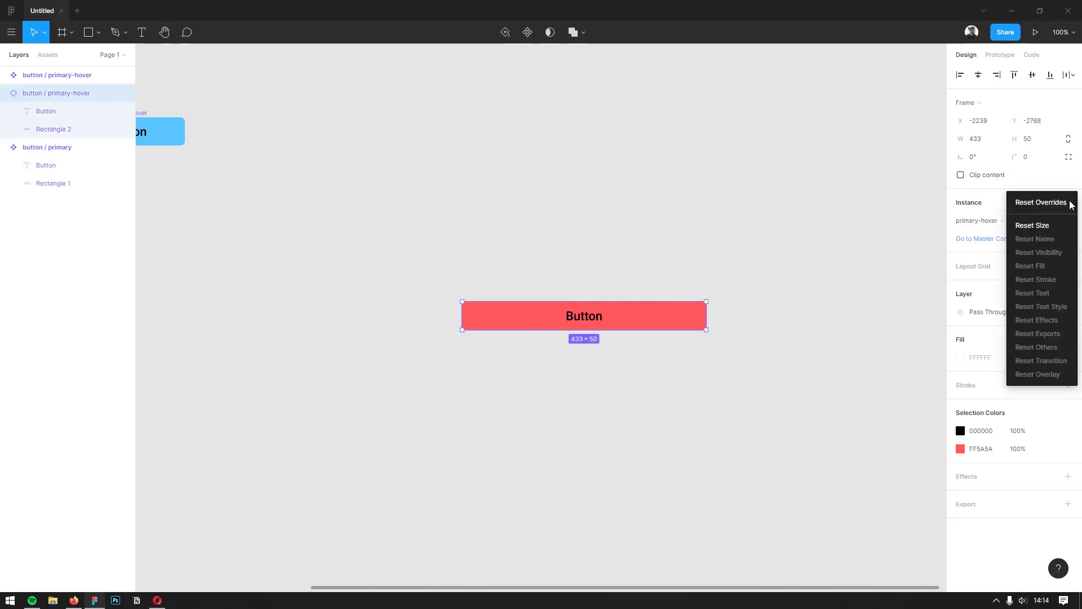
left_click(1041, 202)
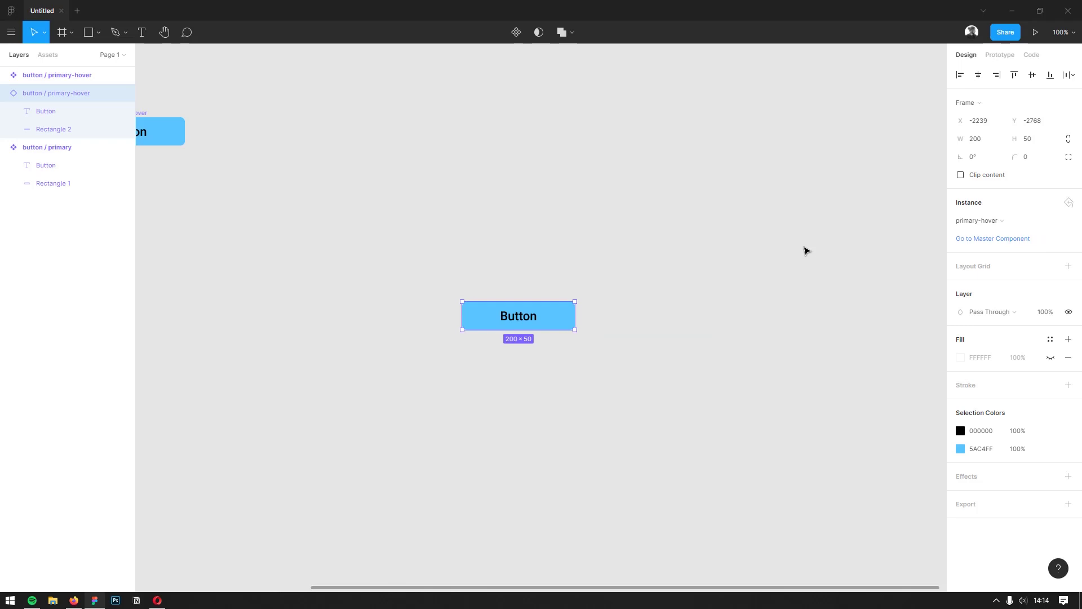
left_click(805, 250)
key("ctrl+z")
key("ctrl+z")
left_click(1069, 203)
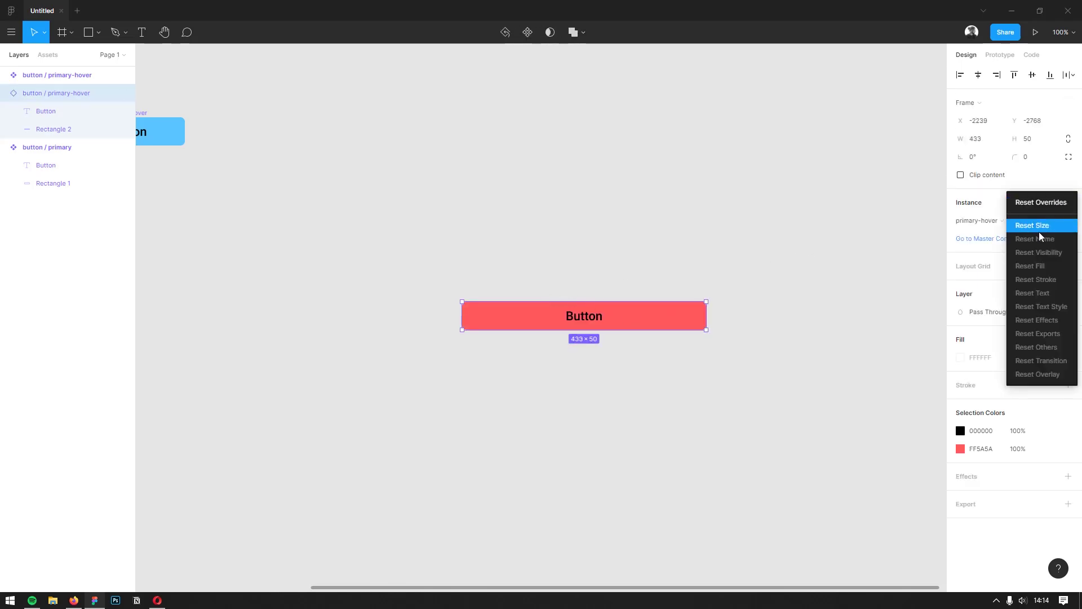
left_click(1039, 231)
left_click(562, 396)
left_click_drag(379, 366, 449, 413)
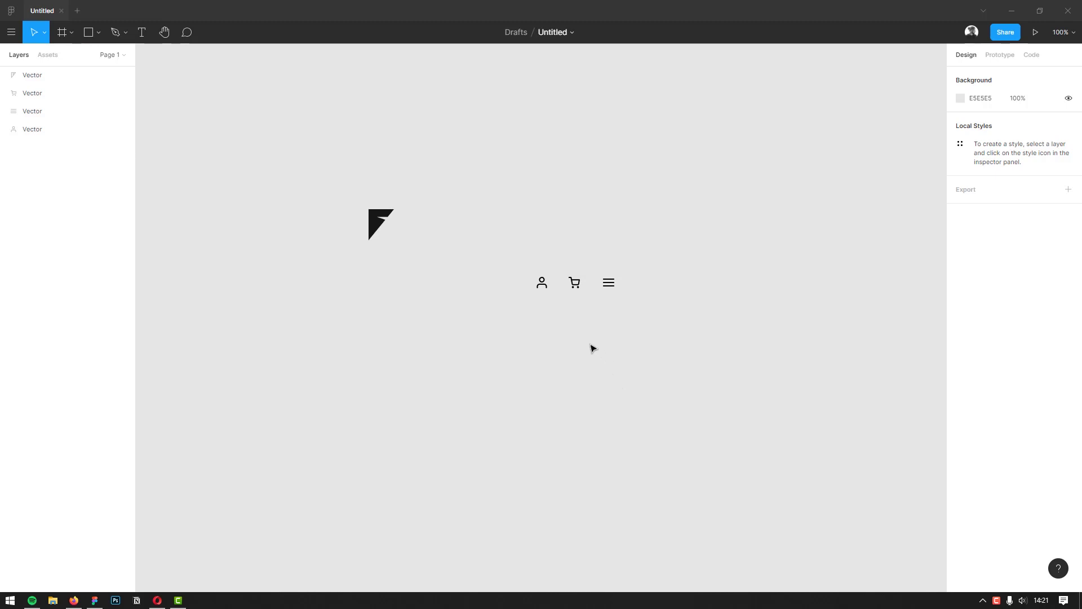
Zoom in on the person, cart and menu icons
left_click(568, 332)
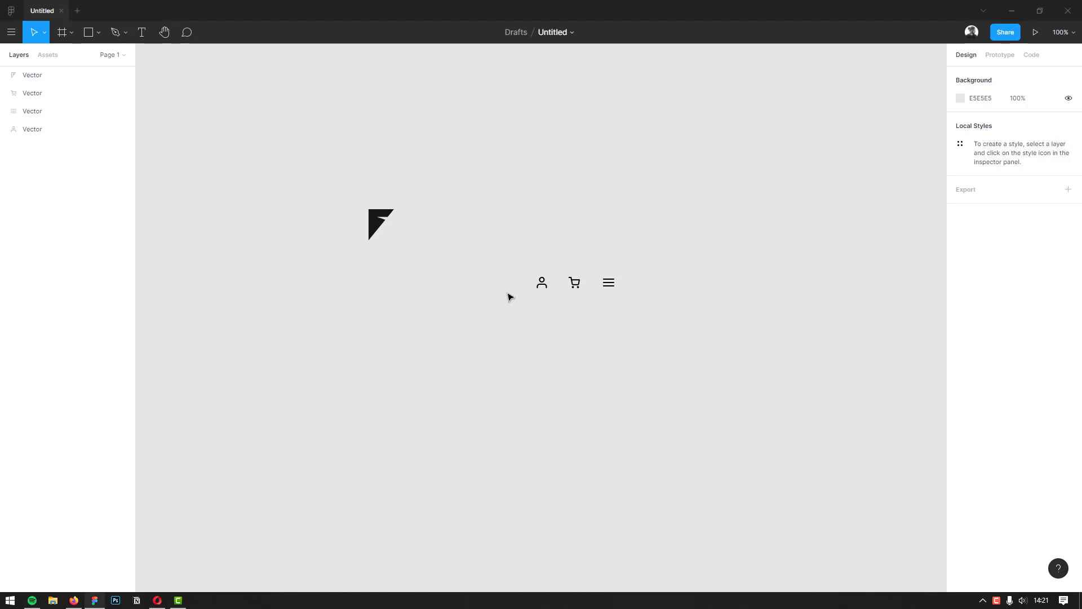
left_click_drag(391, 219, 668, 321)
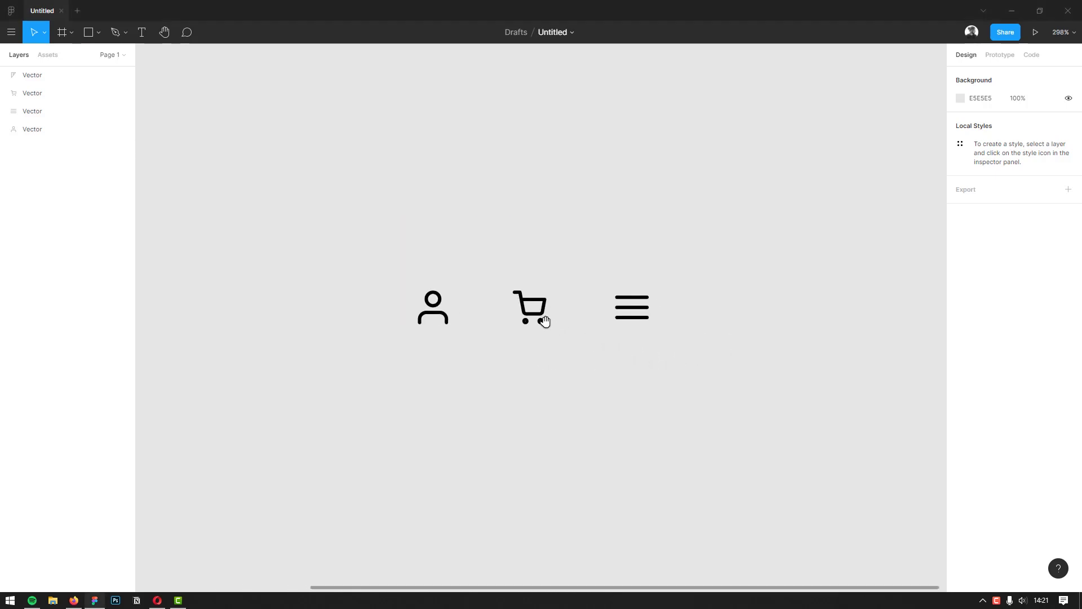
left_click(442, 313)
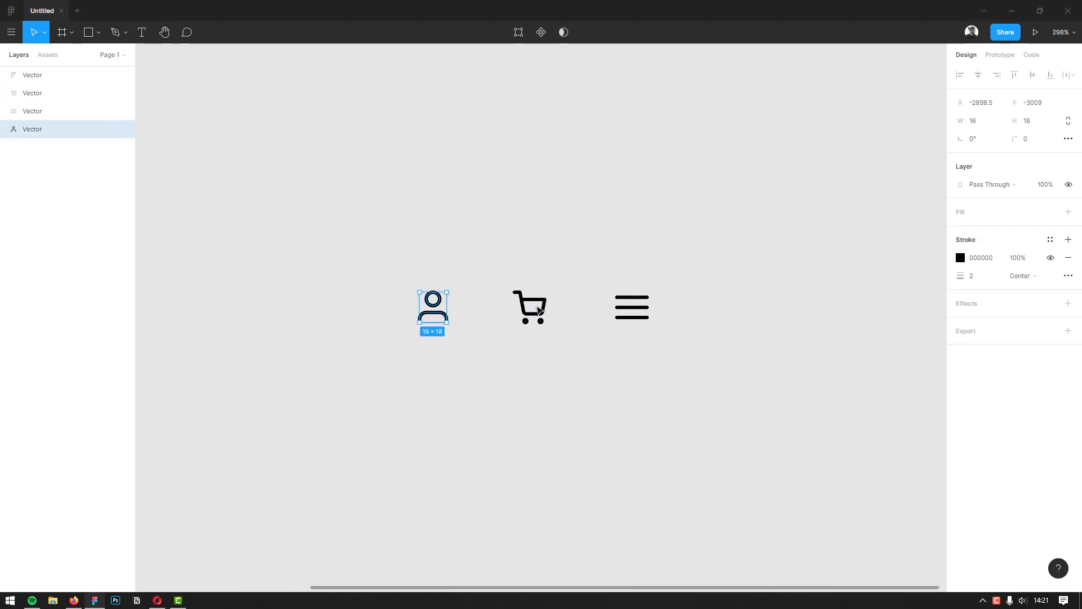
left_click(531, 309)
left_click(629, 312)
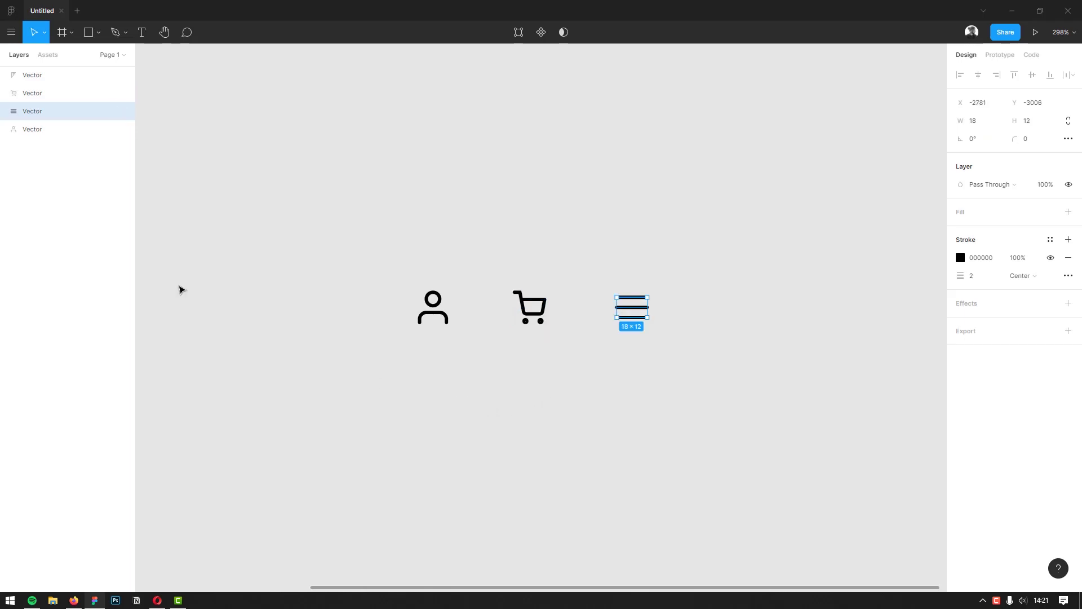
Draw a grey 24×24 square and duplicate it into three evenly spaced squares
left_click(82, 37)
left_click_drag(412, 354, 453, 394)
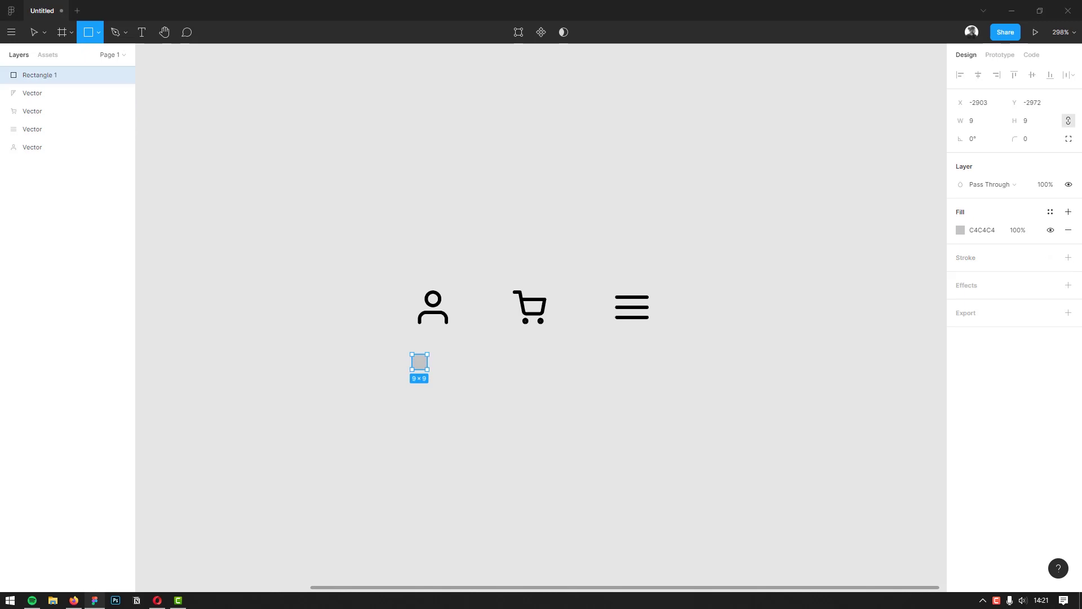
left_click(484, 405)
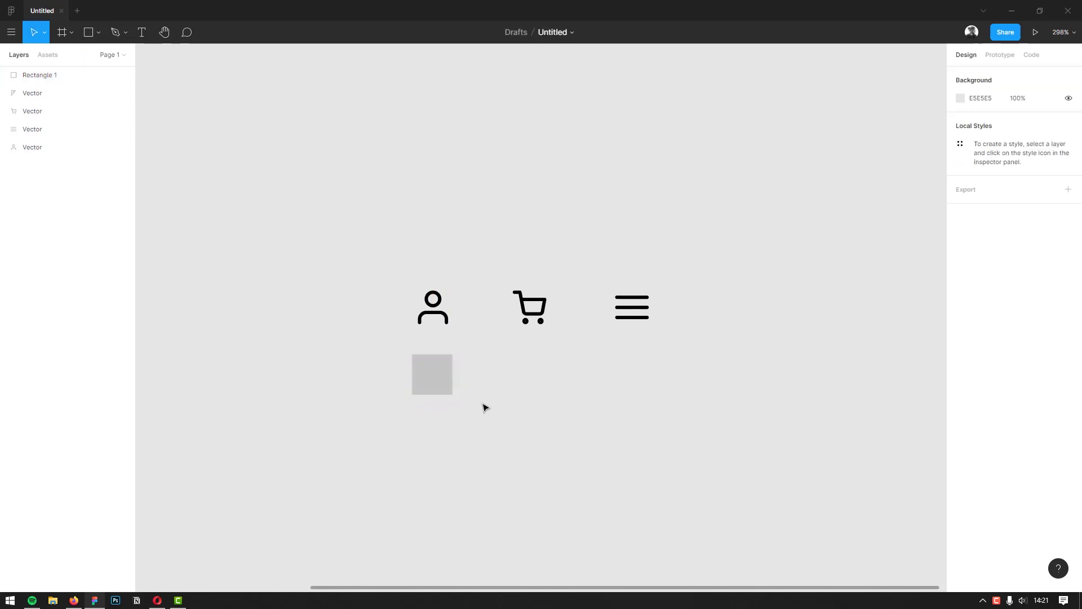
left_click_drag(440, 383, 497, 383)
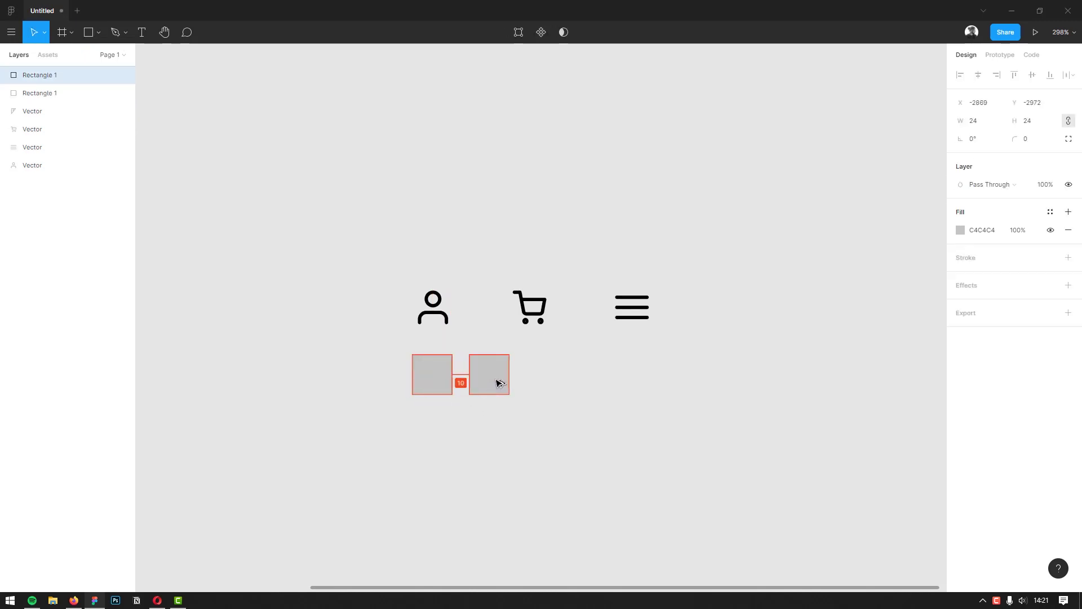
key("ctrl+d")
Centre the menu, cart and person icons each on its own grey square
left_click(632, 307, "shift")
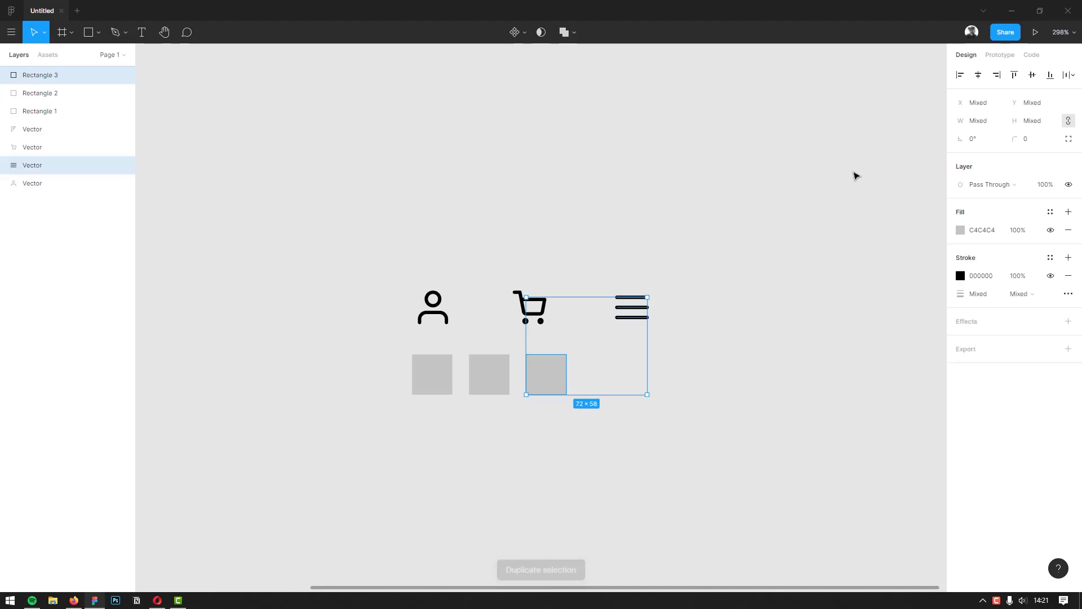
left_click(978, 74)
left_click(1047, 75)
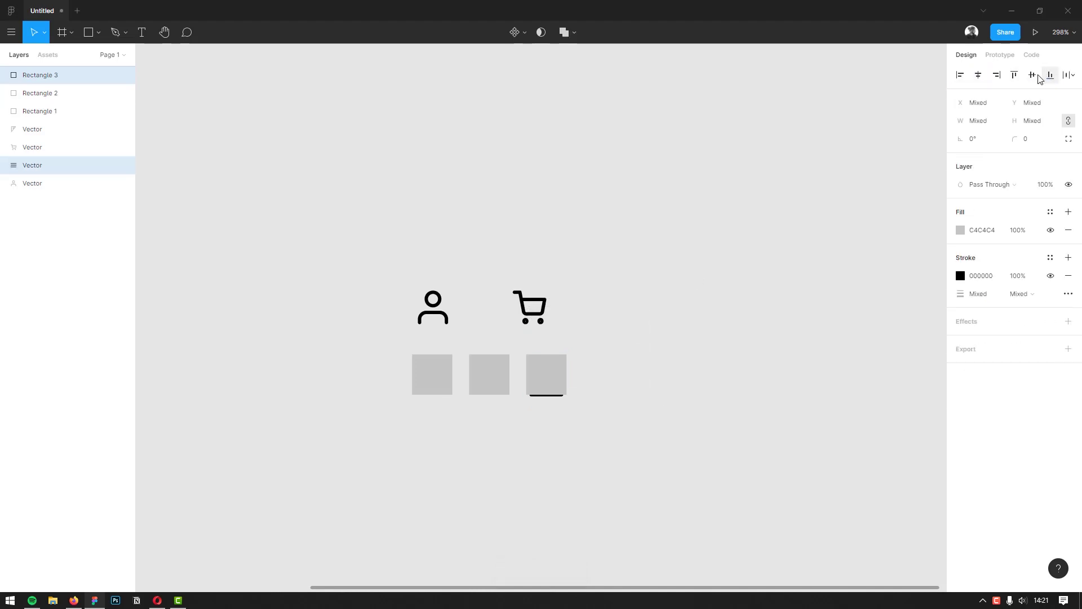
left_click(699, 373)
left_click(530, 307)
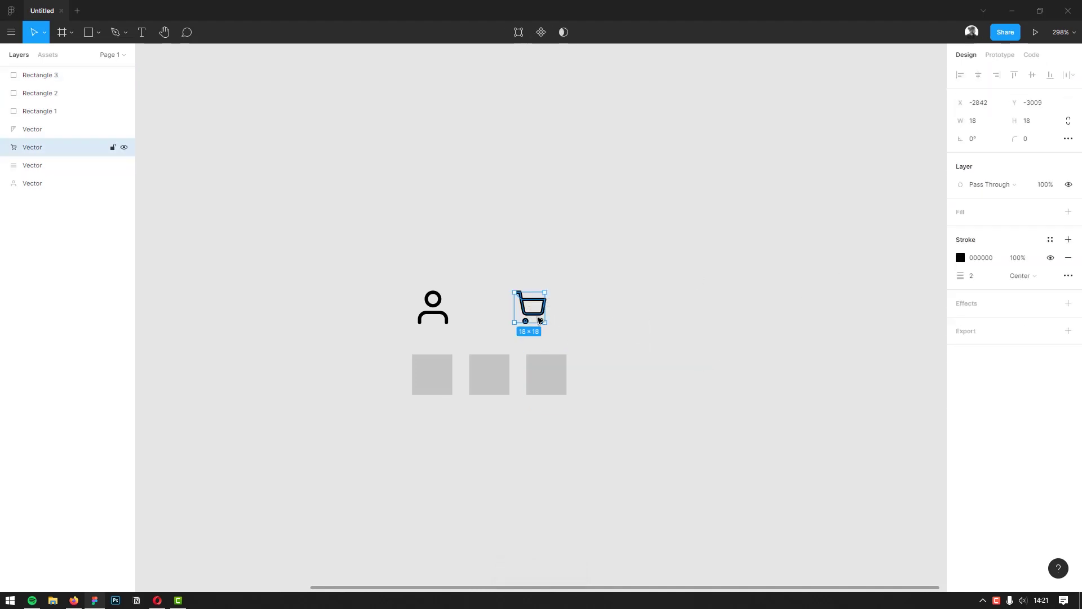
left_click(499, 375, "shift")
left_click(979, 75)
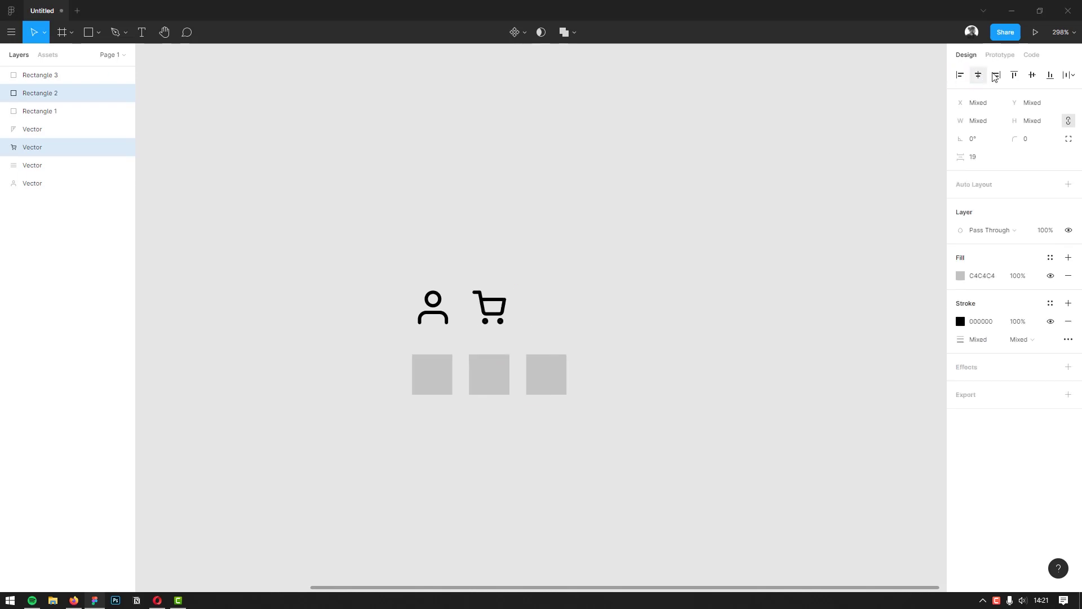
left_click(1050, 75)
left_click(443, 313)
left_click(448, 386, "shift")
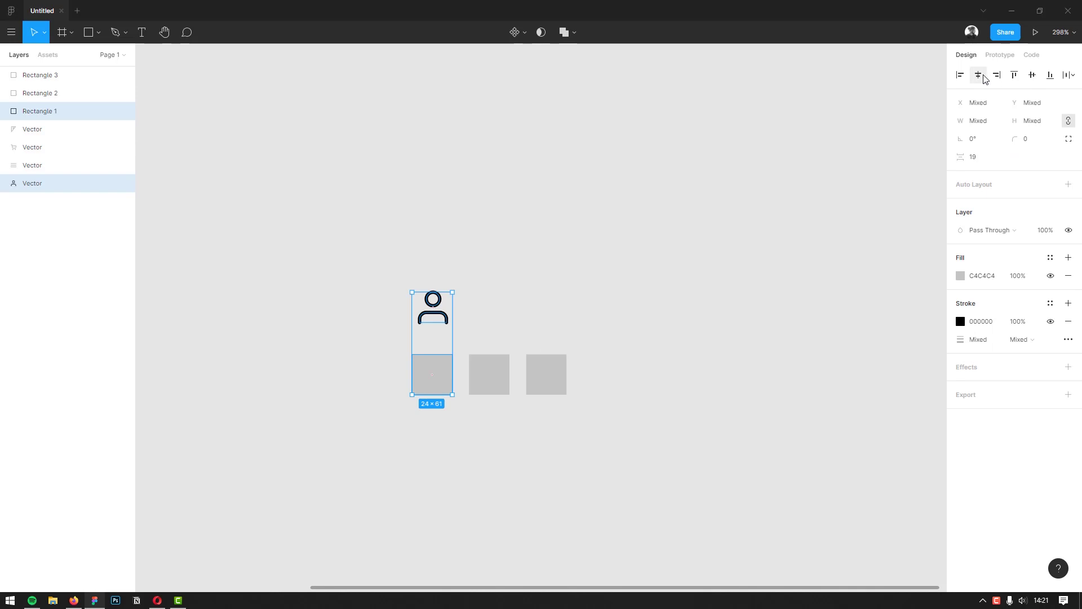
left_click(978, 75)
left_click(1032, 75)
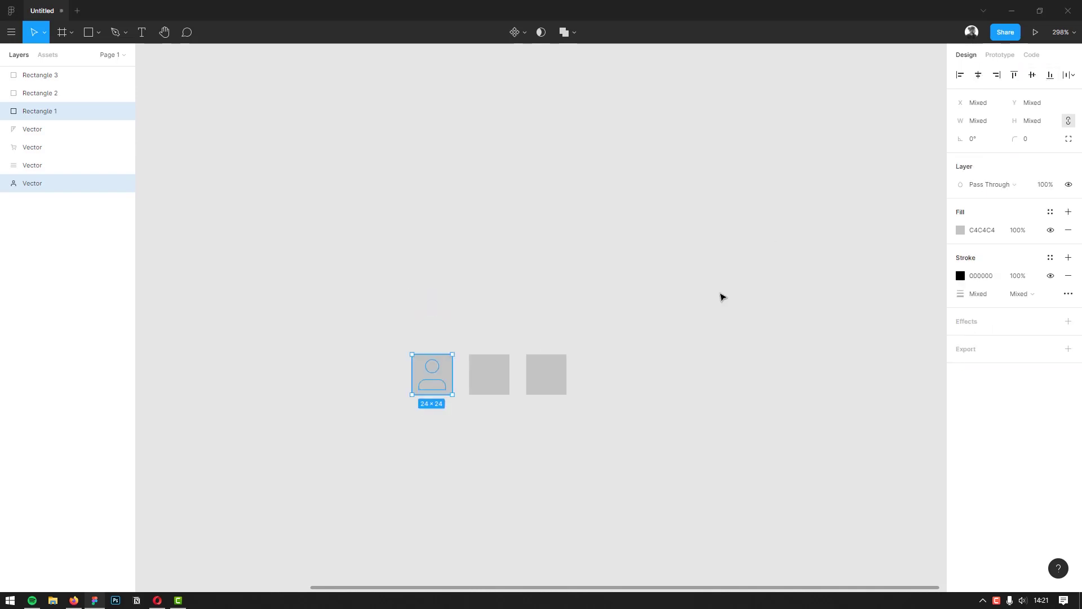
Send the three grey squares to the back, behind the icons
left_click(675, 356)
left_click(429, 372)
left_click(488, 376, "shift")
left_click(545, 378, "shift")
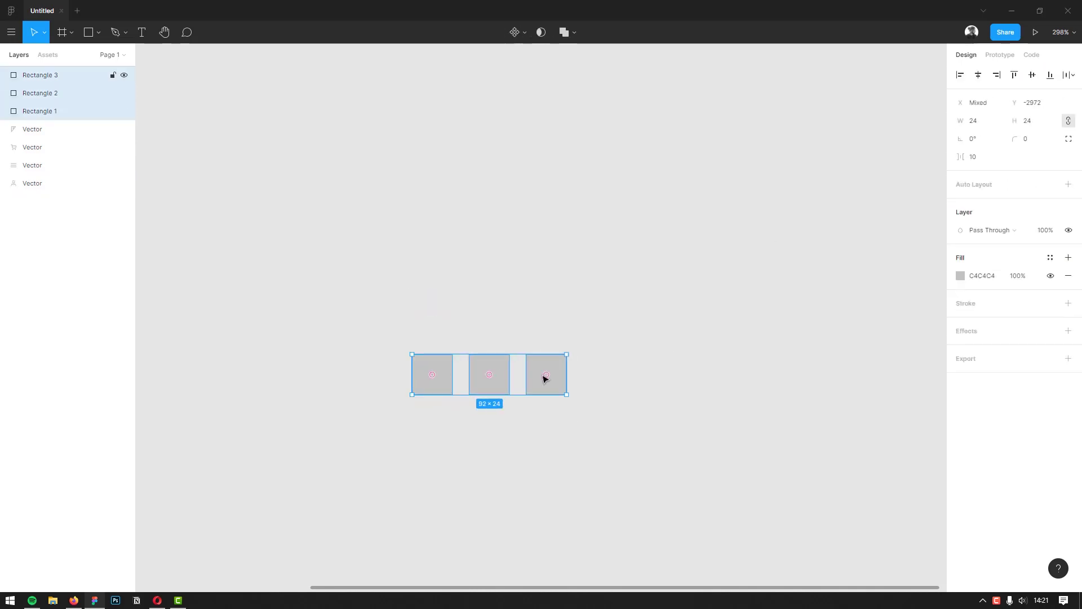
right_click(545, 378)
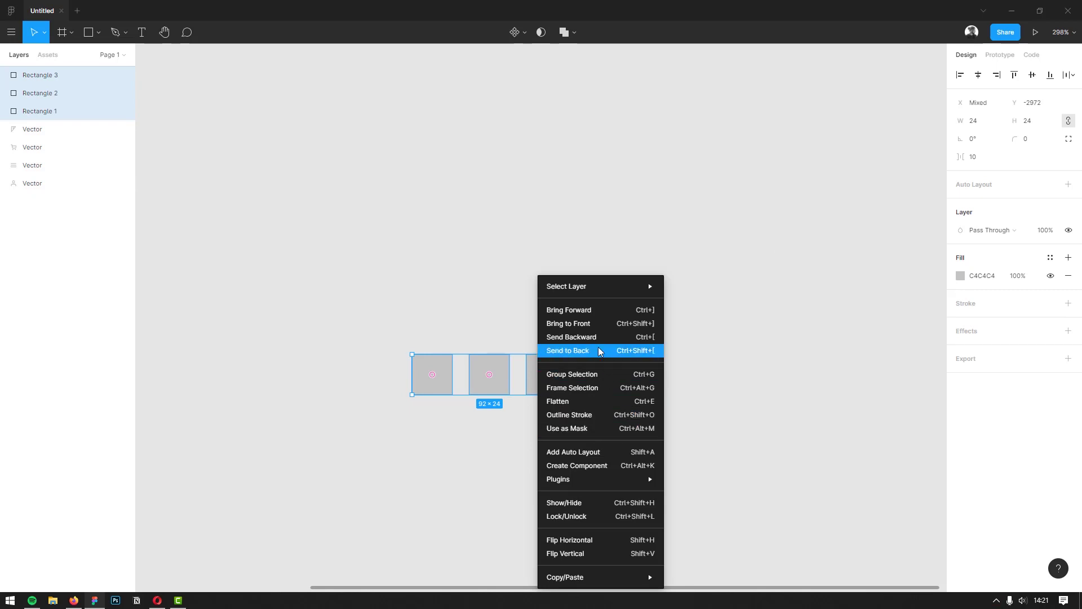
left_click(603, 357)
left_click(629, 387)
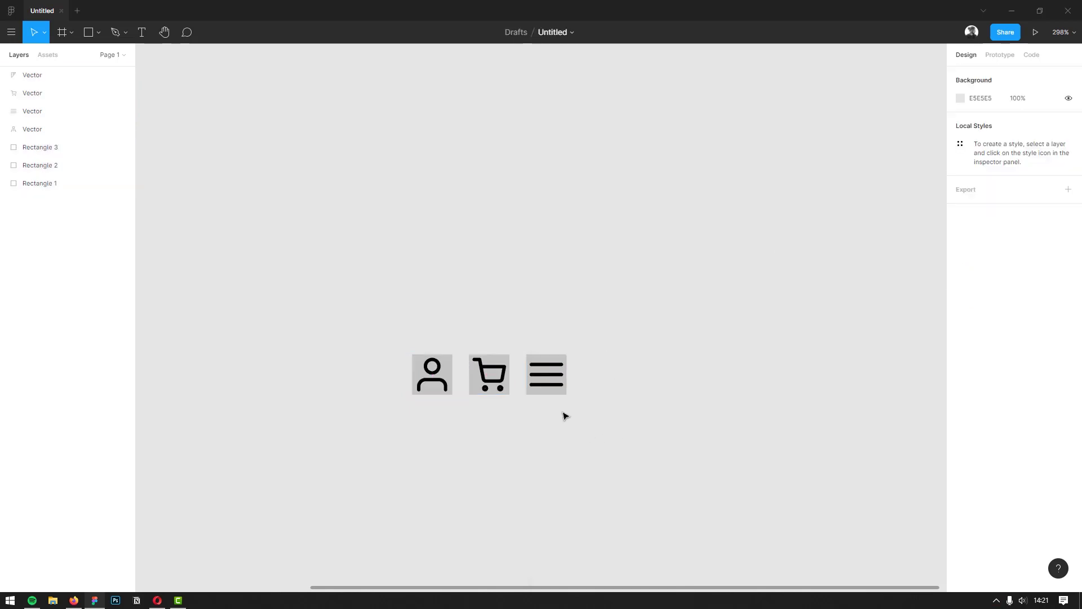
left_click_drag(564, 398, 551, 361)
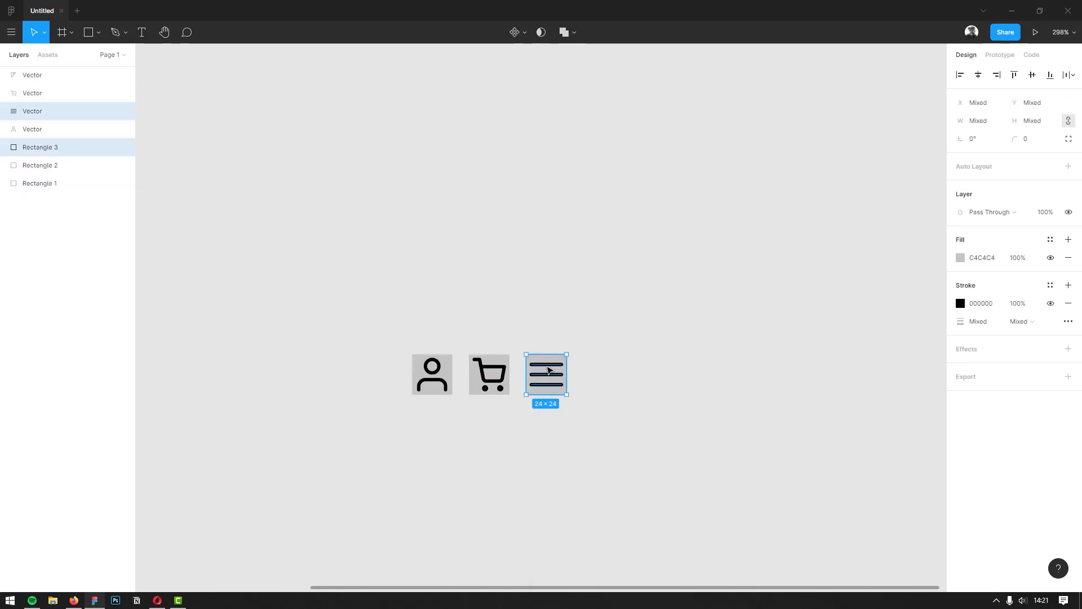
Make the menu icon a component named 'icon / menu' with its grey square hidden
right_click(549, 370)
left_click(625, 467)
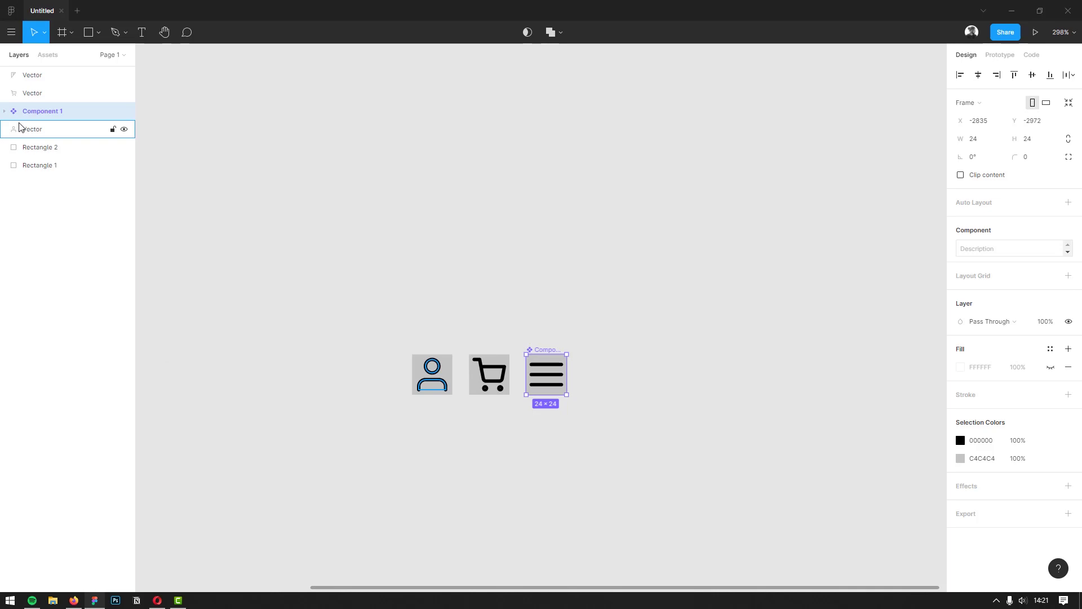
left_click(5, 112)
mouse_move(68, 147)
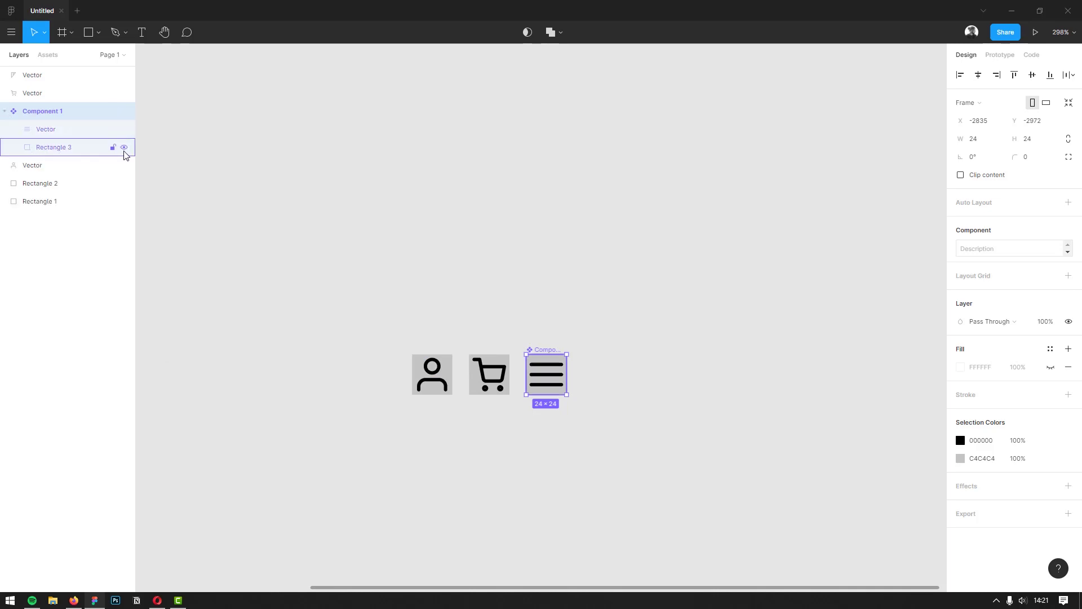
left_click(124, 148)
double_click(67, 112)
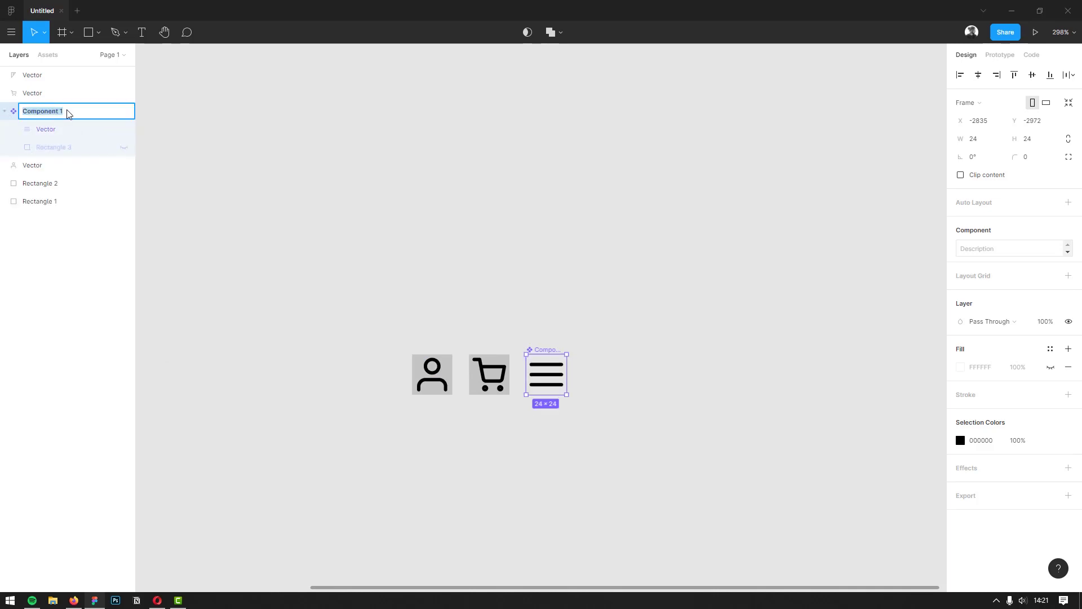
type("icon / menu")
key("Return")
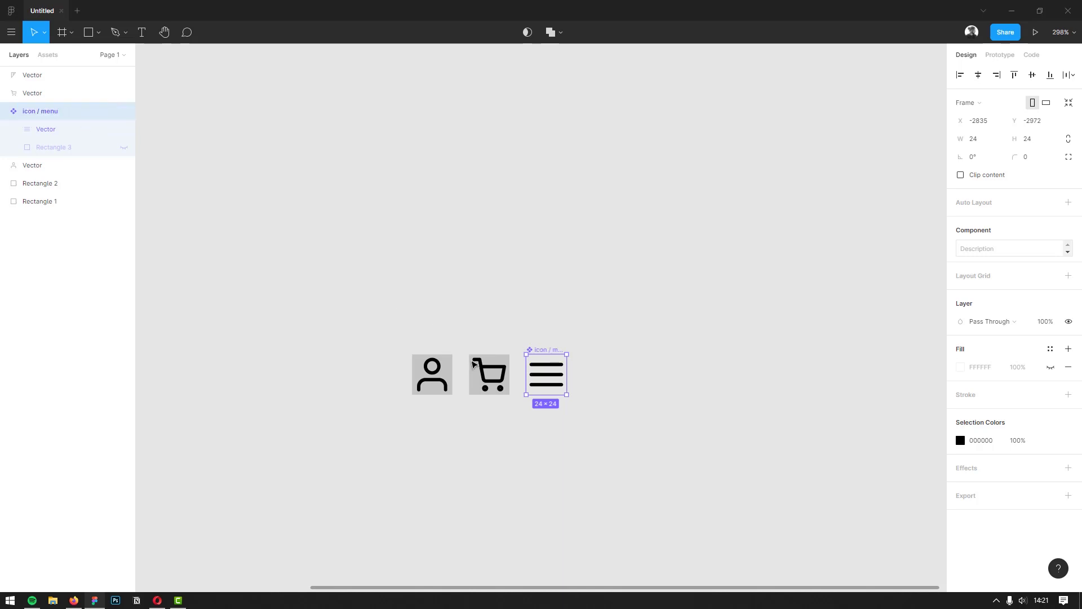
Make the cart icon a component named 'icon / cart' with its grey square hidden
left_click_drag(498, 410, 488, 351)
right_click(489, 351)
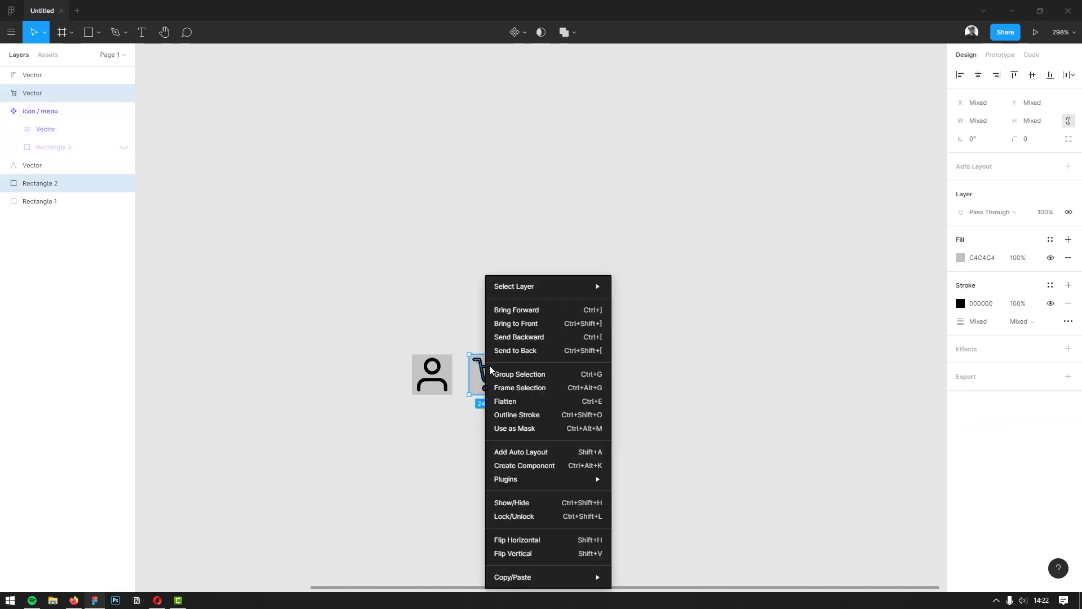
left_click(547, 467)
mouse_move(68, 93)
left_click(5, 93)
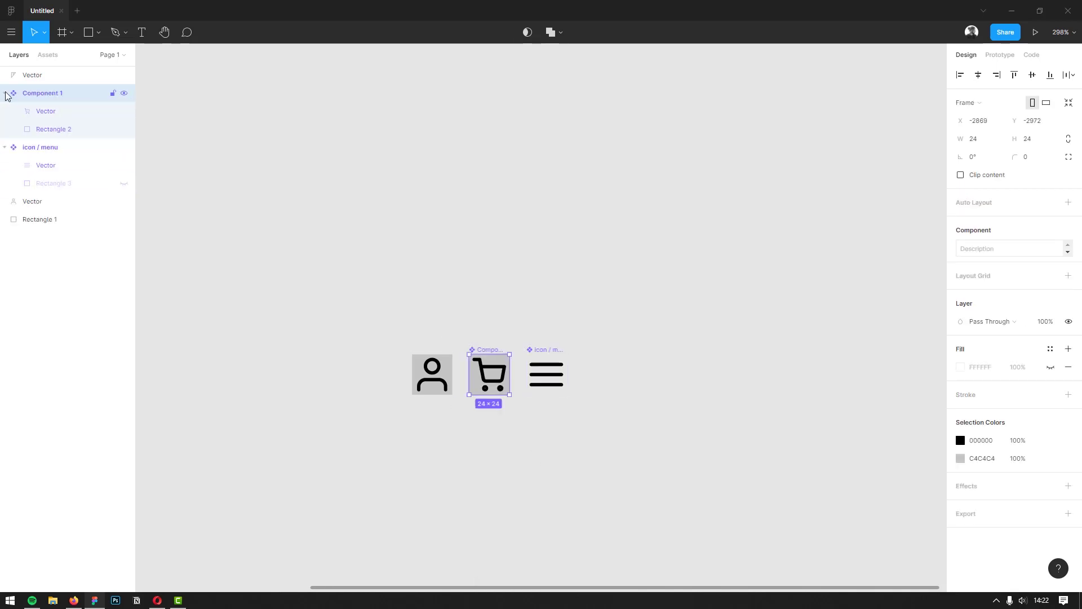
left_click(124, 130)
double_click(48, 94)
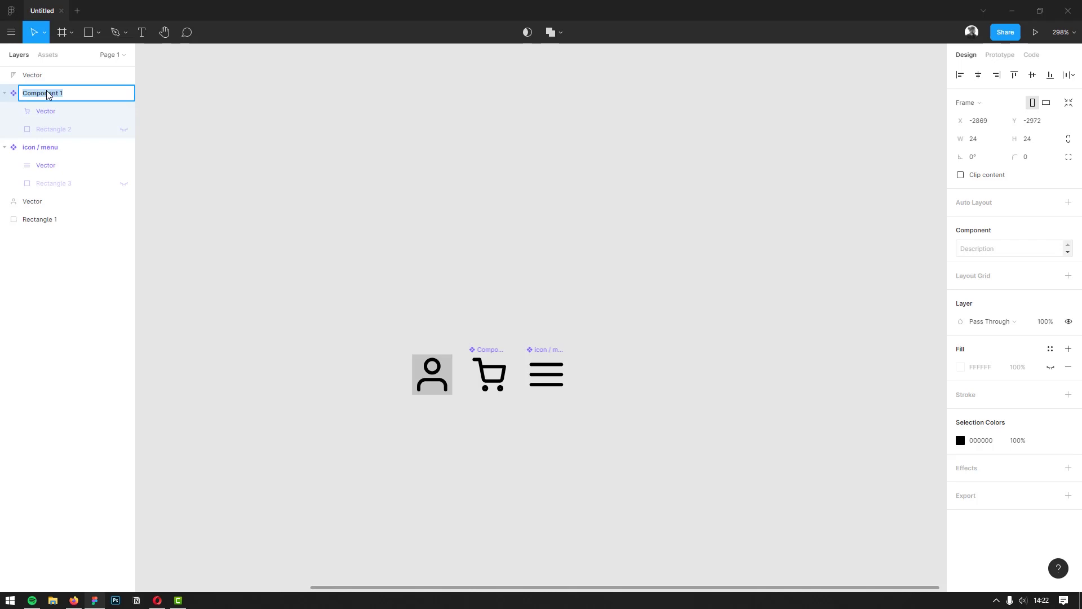
type("icon /")
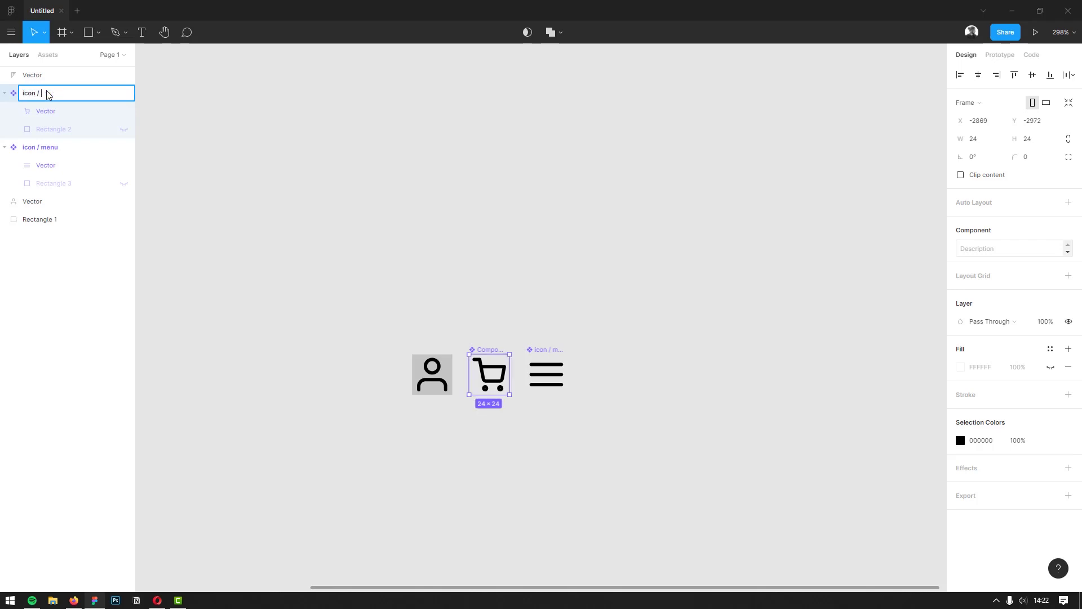
type("rt")
key("Return")
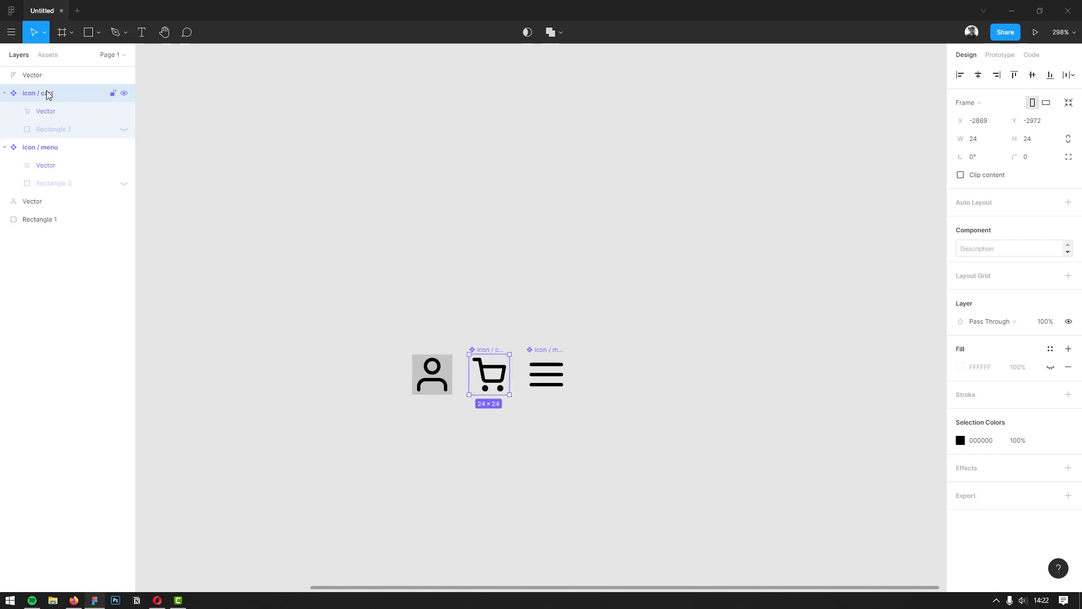
Make the user icon a component named 'icon / user' with its grey square hidden
left_click_drag(361, 339, 445, 403)
right_click(423, 394)
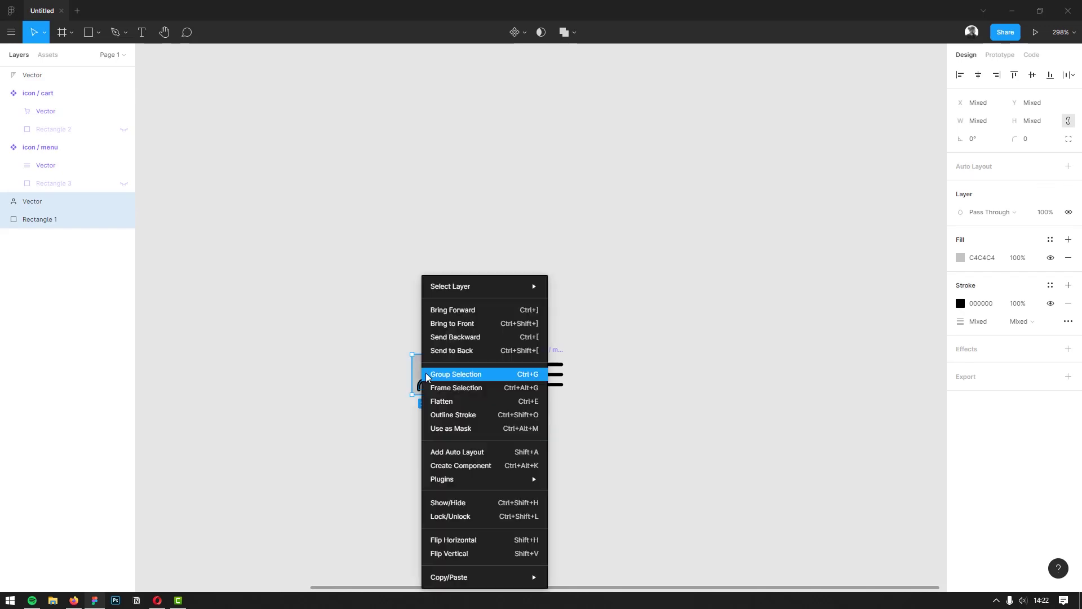
left_click(488, 467)
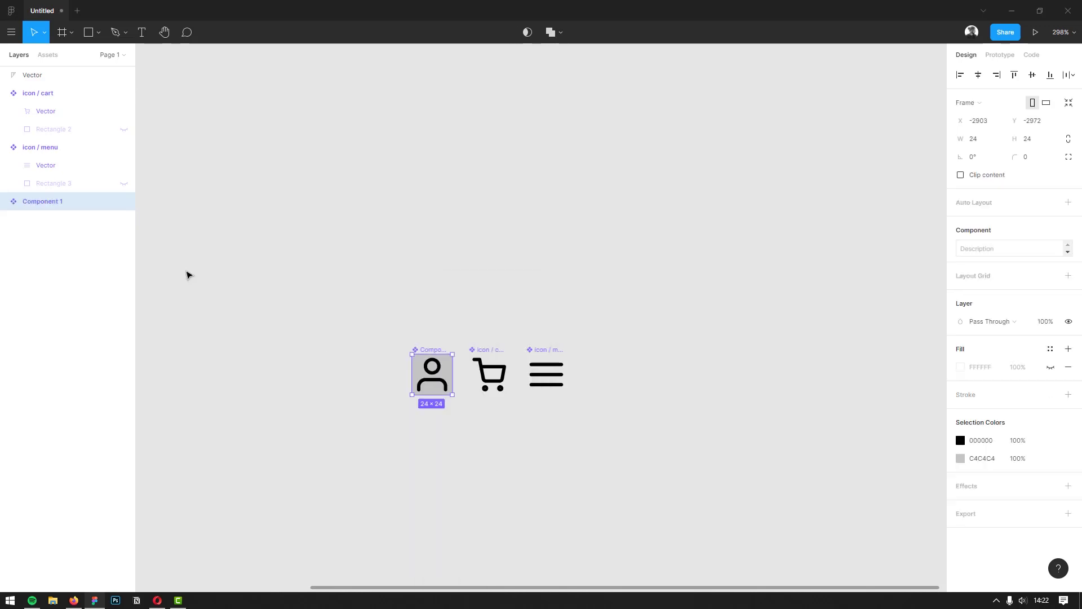
double_click(43, 202)
type("icon")
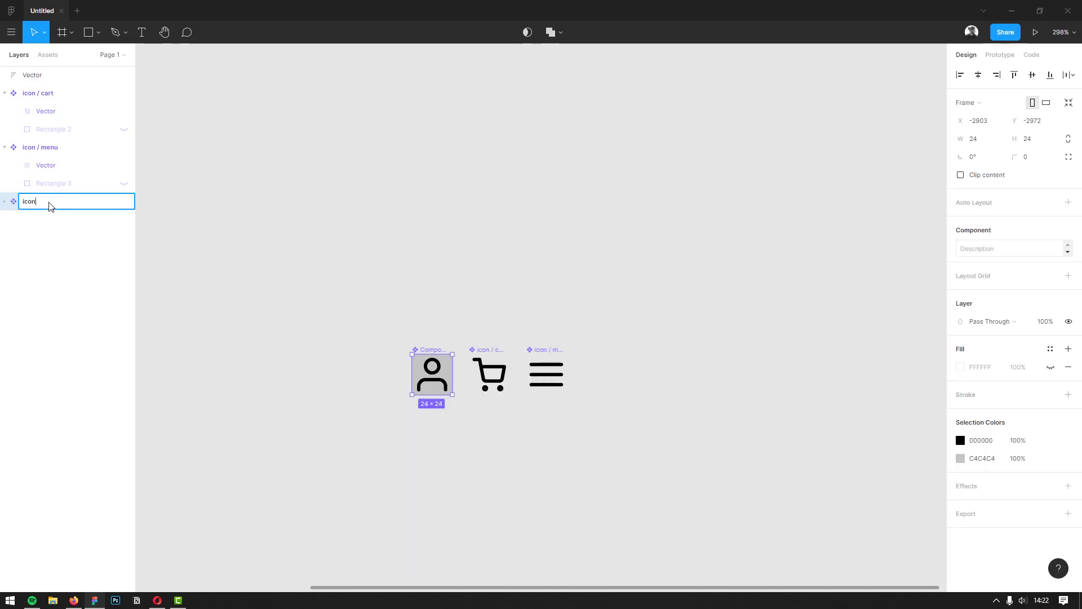
type(" / user")
key("Return")
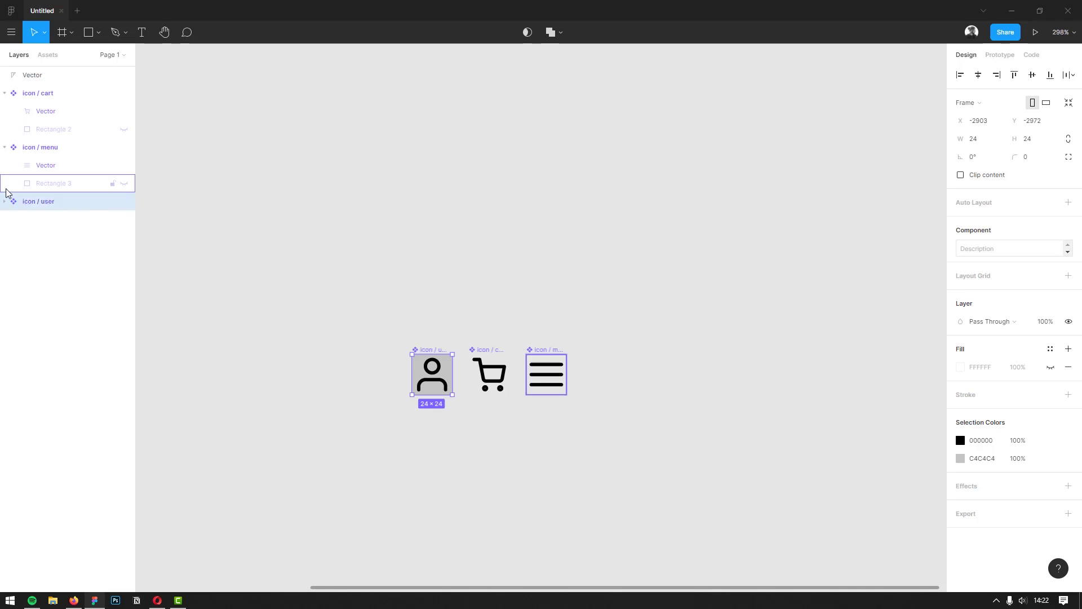
left_click(5, 202)
left_click(124, 238)
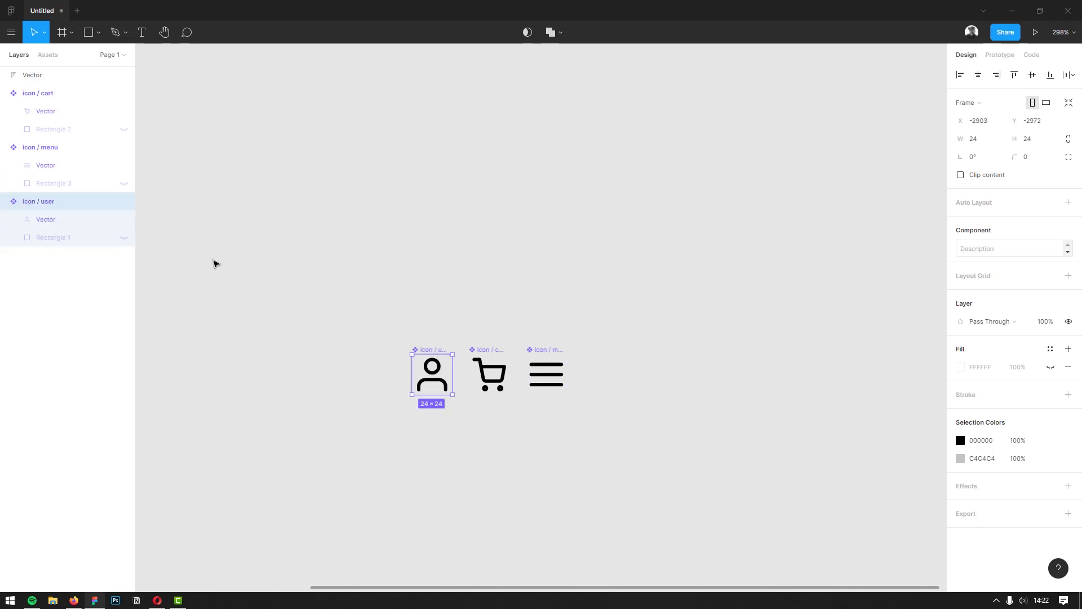
Select the user, cart and menu icon components together to check them, then deselect
left_click(315, 287)
left_click(433, 373)
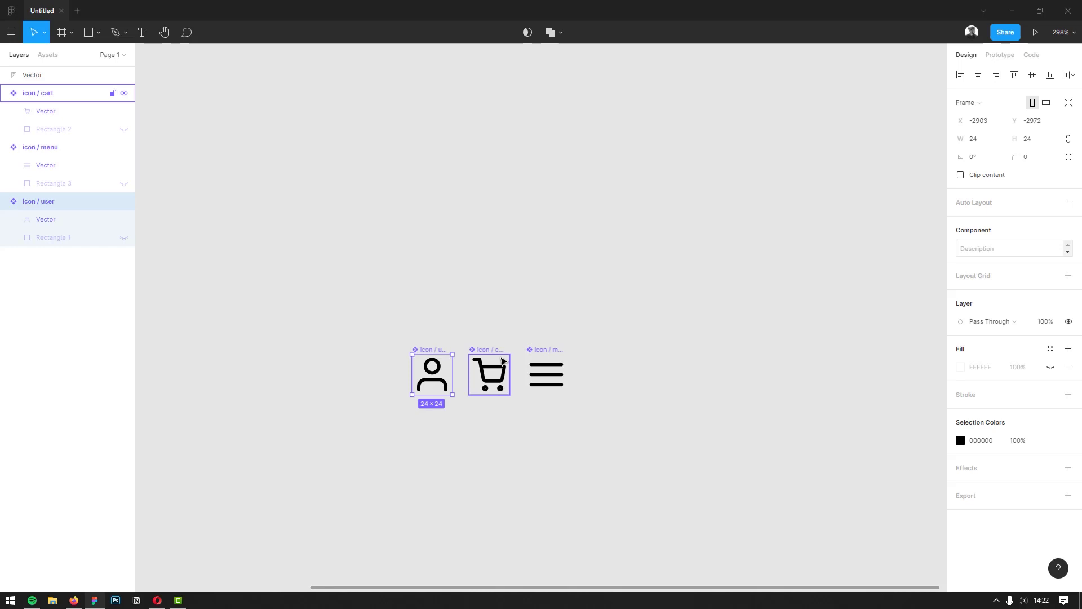
left_click(489, 373)
left_click(542, 365)
mouse_move(608, 414)
left_mouse_down()
mouse_move(417, 333)
mouse_move(627, 314)
left_mouse_up()
left_click(414, 338)
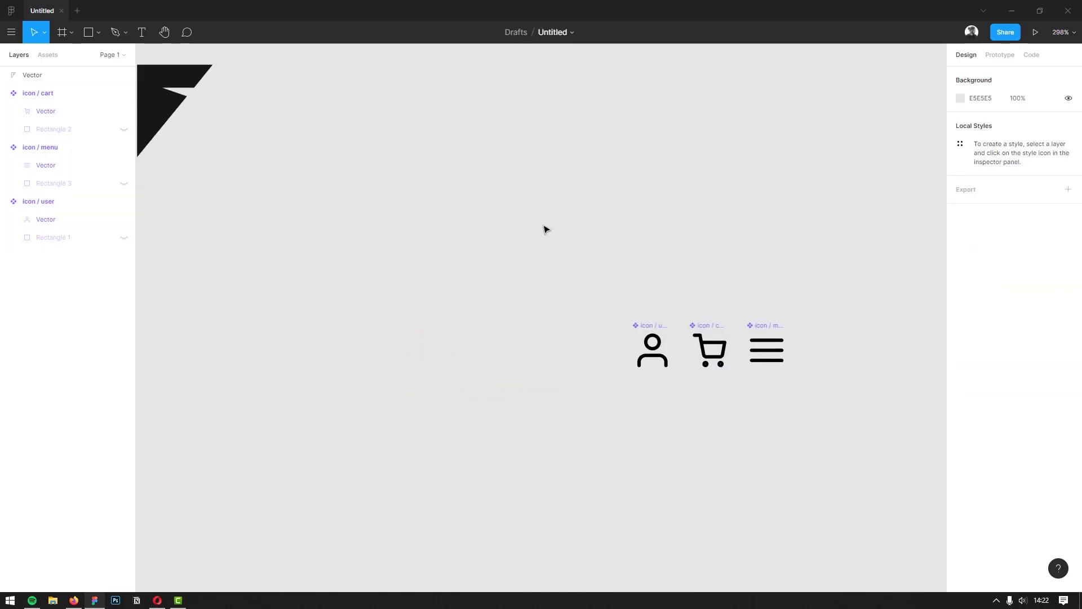
Draw a wide rectangle below the icons, initially 1000 px wide
left_click_drag(519, 229, 559, 173)
scroll(575, 229, "down", 3)
left_click_drag(575, 229, 428, 331)
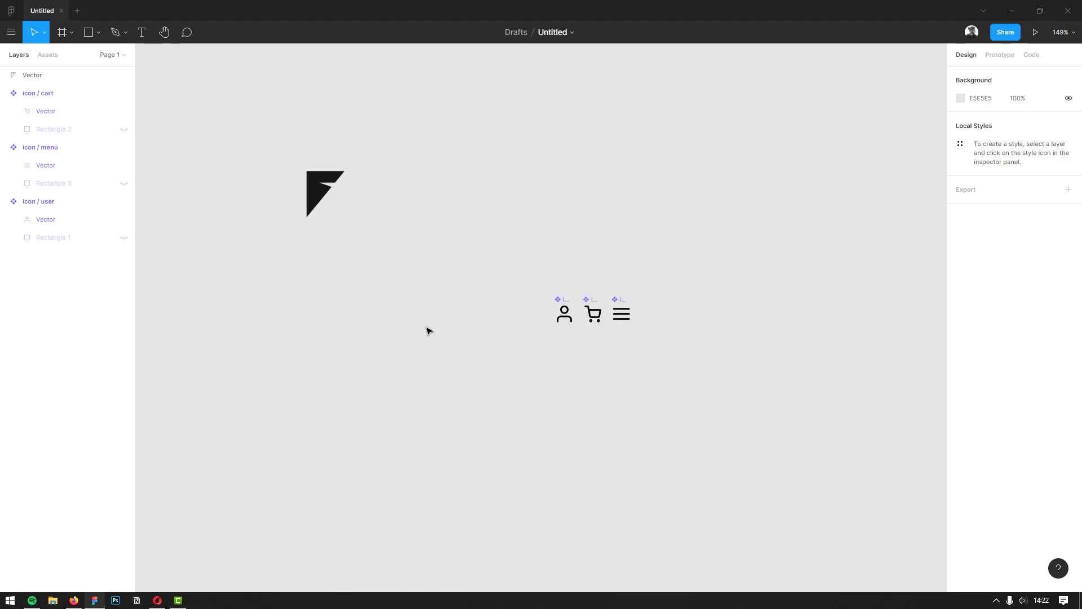
left_click(88, 32)
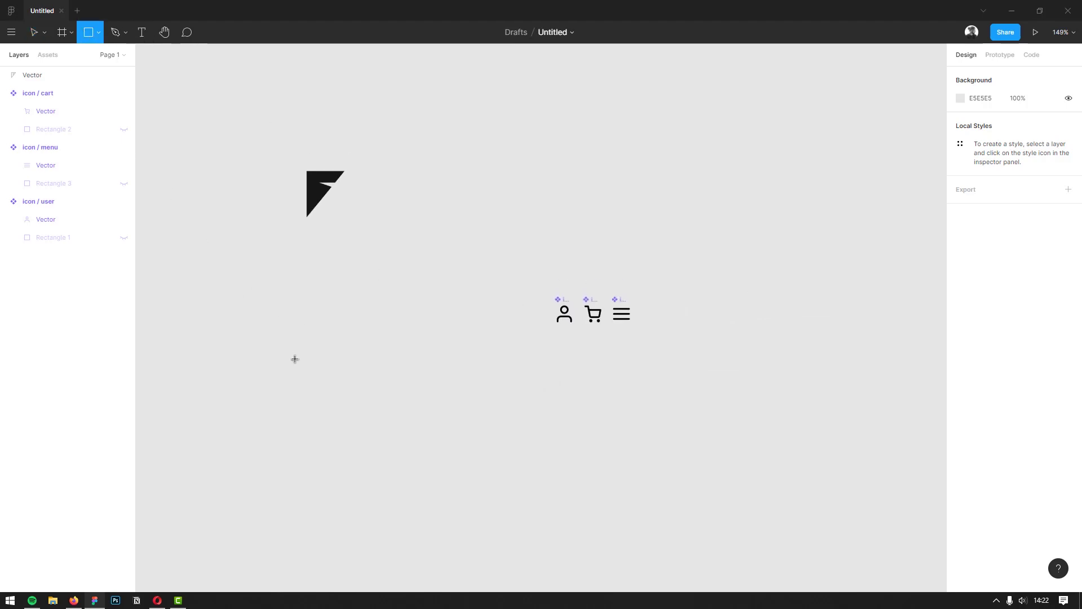
left_click_drag(295, 360, 811, 401)
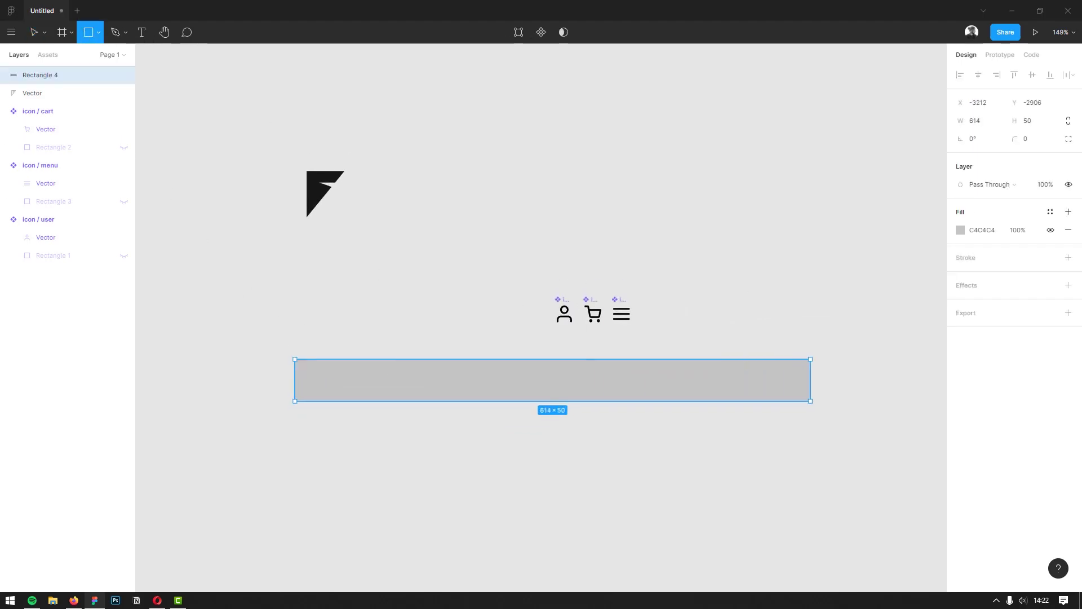
left_click(986, 125)
type("1000")
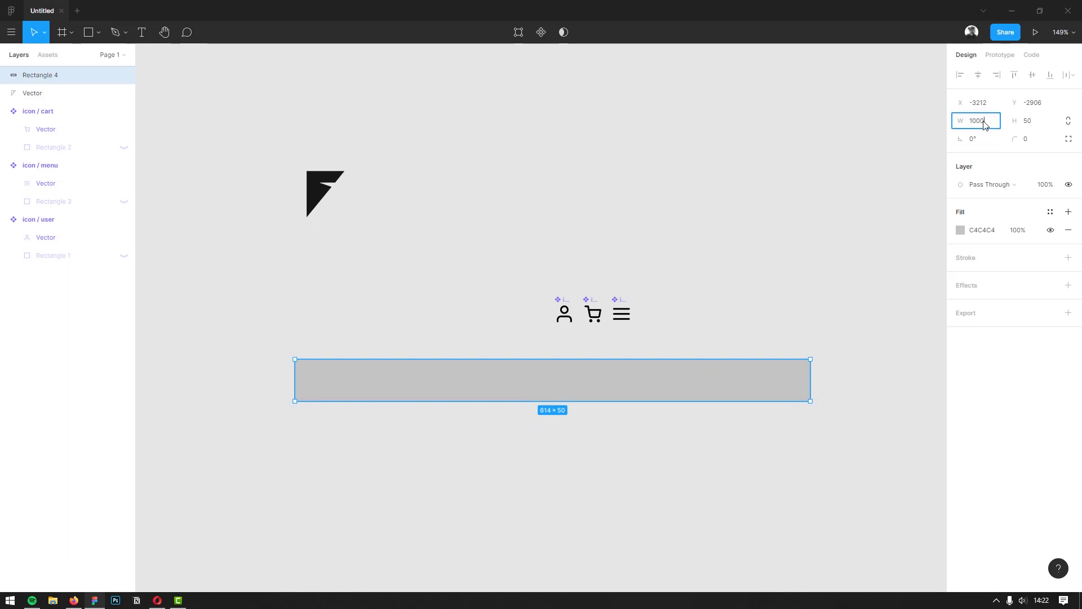
key("Tab")
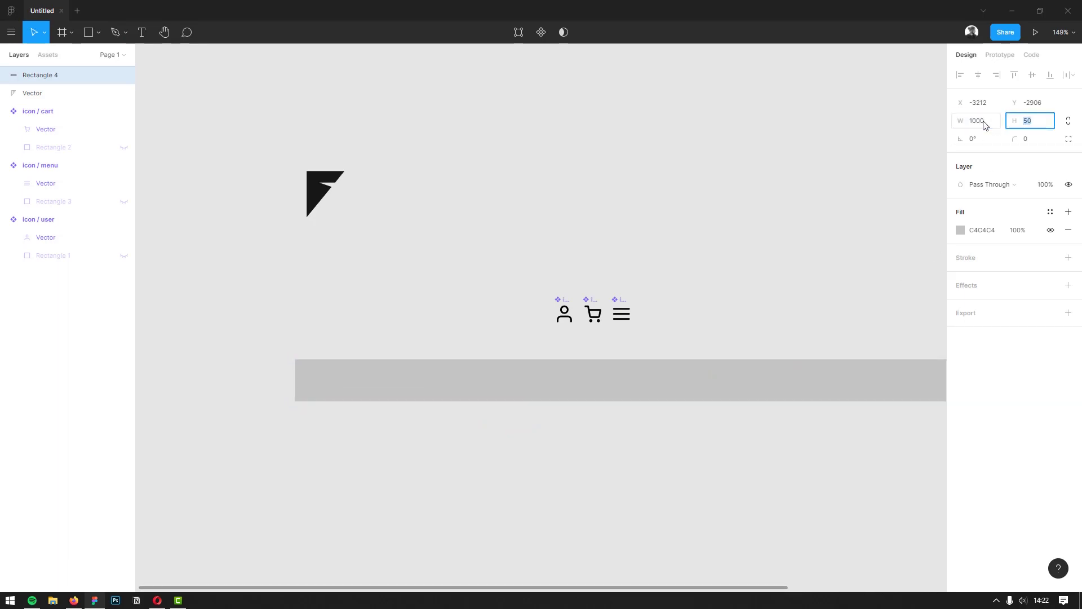
Resize the bar to 800 px wide so it measures 800 × 60
left_click(792, 302)
mouse_move(749, 296)
left_mouse_down()
mouse_move(706, 273)
mouse_move(573, 258)
mouse_move(600, 340)
left_mouse_up()
key("minus")
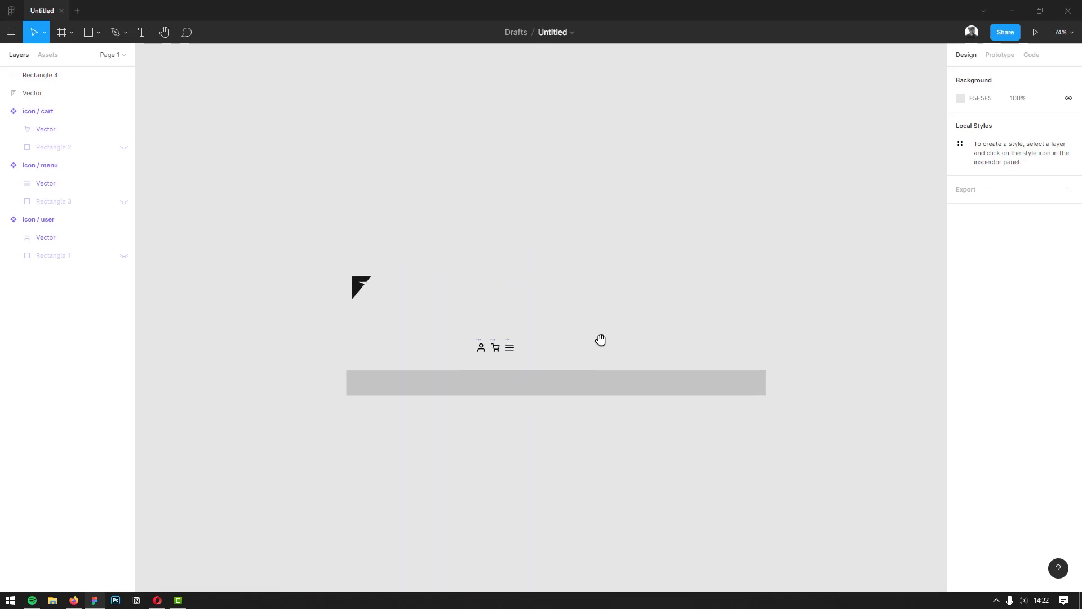
left_click(608, 377)
left_click(972, 122)
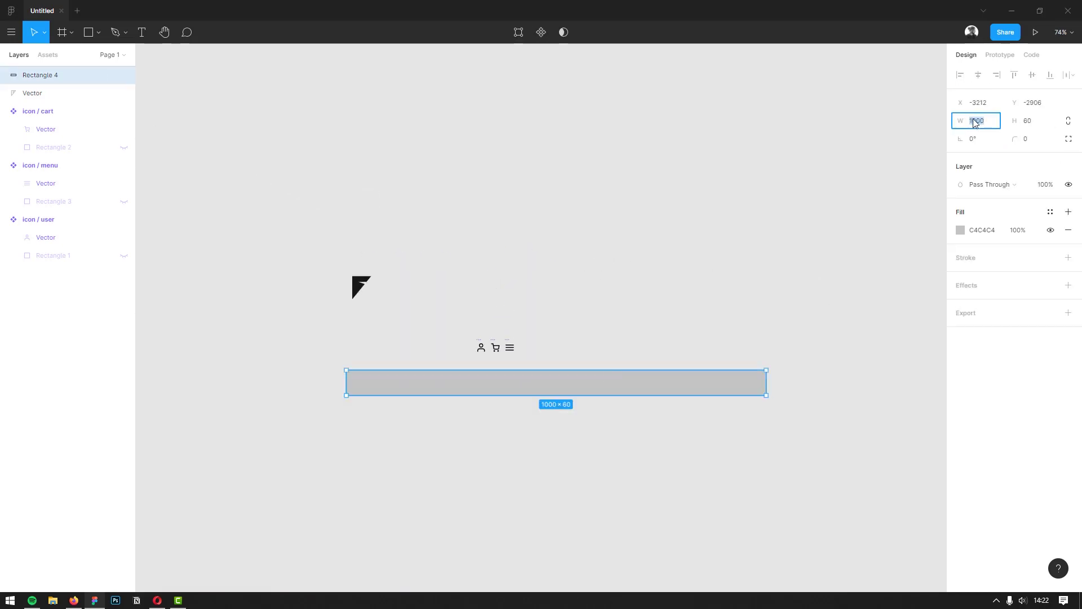
type("800")
key("Return")
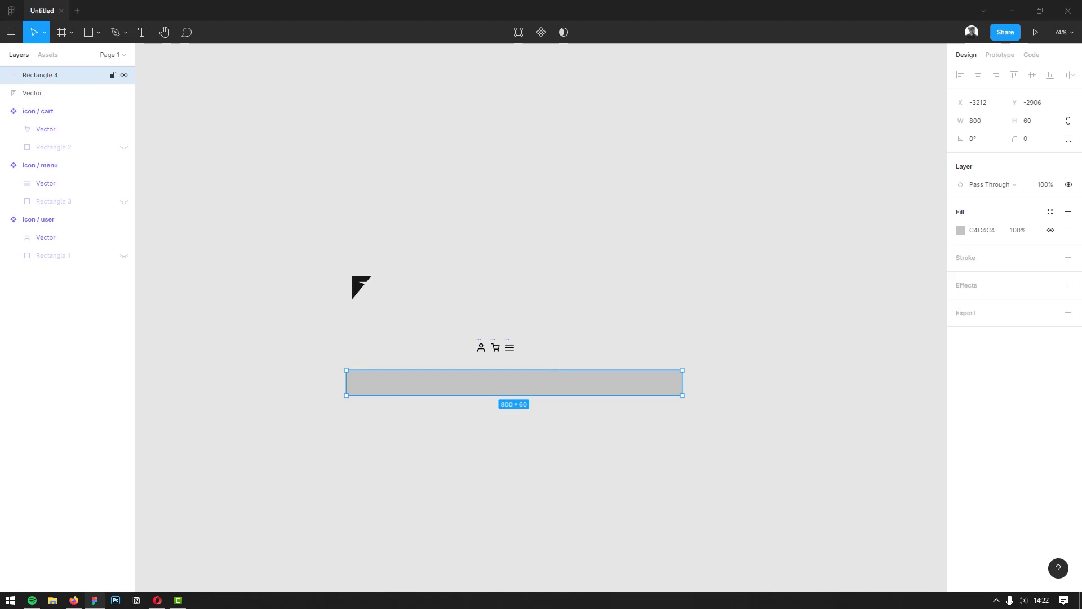
Give the bar a white FFFFFF fill
key("shift+0")
scroll(615, 384, "up", 2)
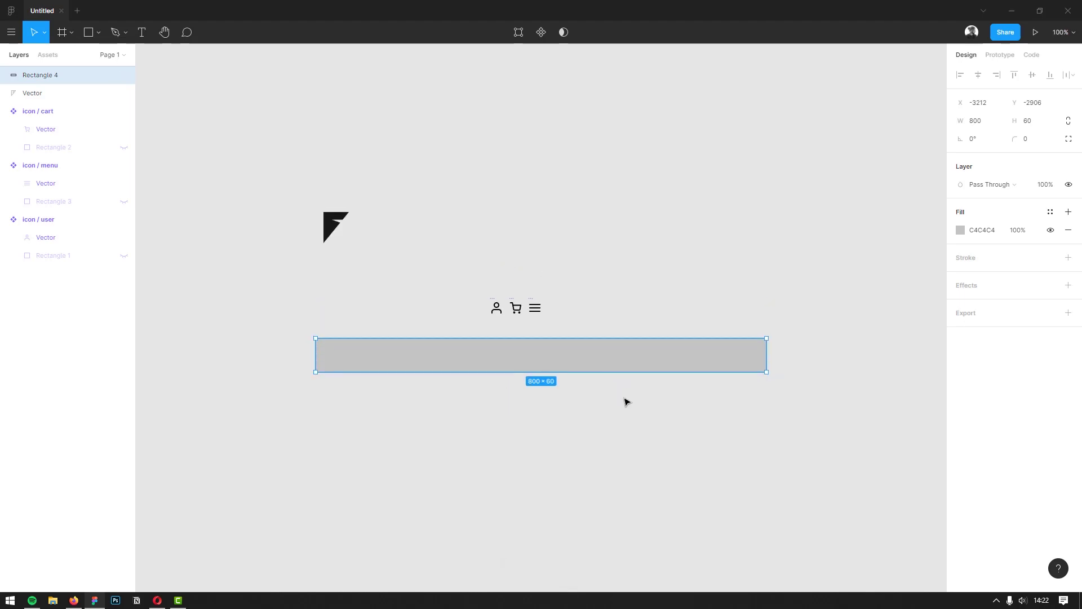
left_click(627, 403)
left_click(657, 365)
left_click(985, 231)
type("fff")
key("Return")
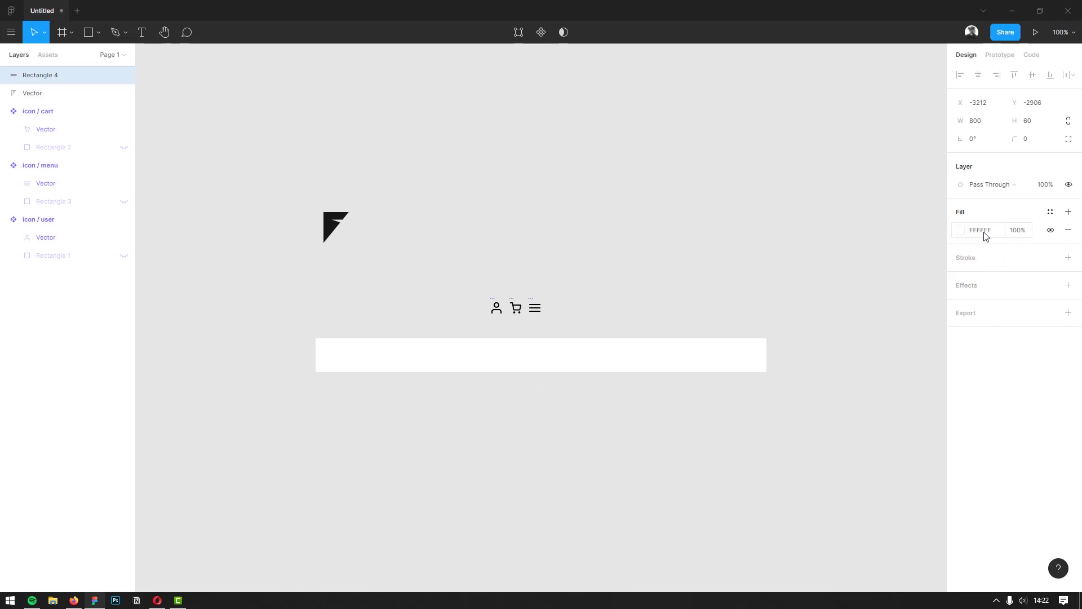
left_click(755, 262)
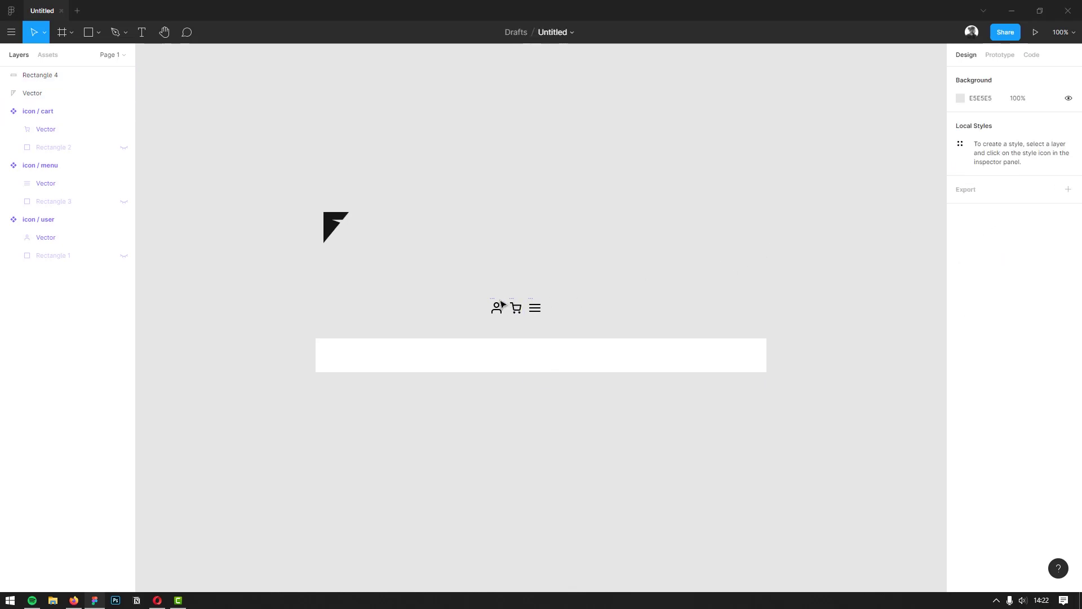
Place copies of the user, cart and menu icons on the white bar and send the bar behind them
left_click_drag(498, 310, 674, 361)
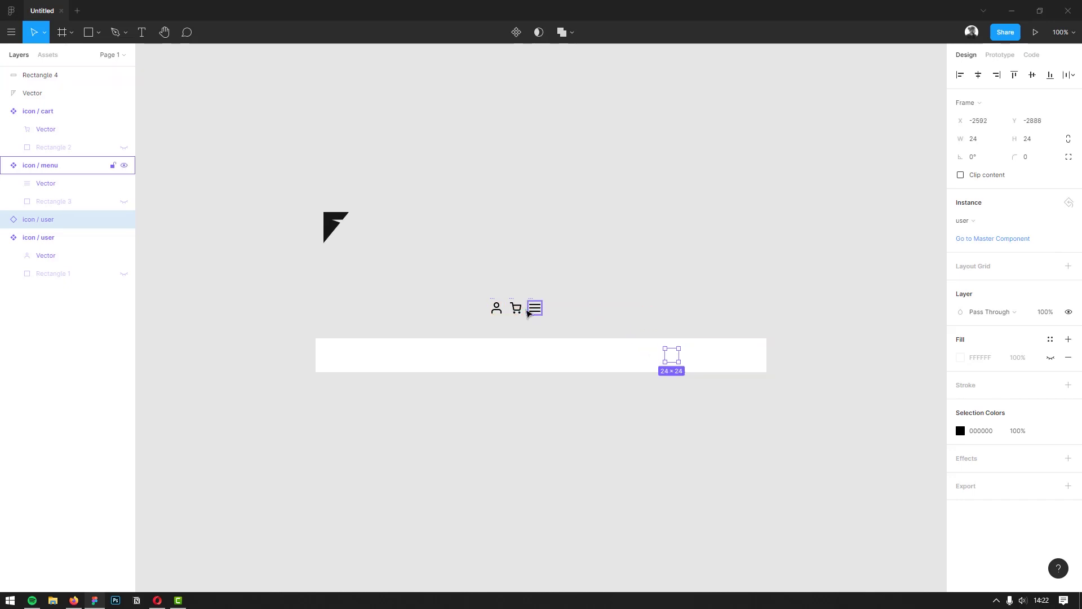
left_click_drag(516, 308, 698, 356)
left_click_drag(535, 308, 726, 354)
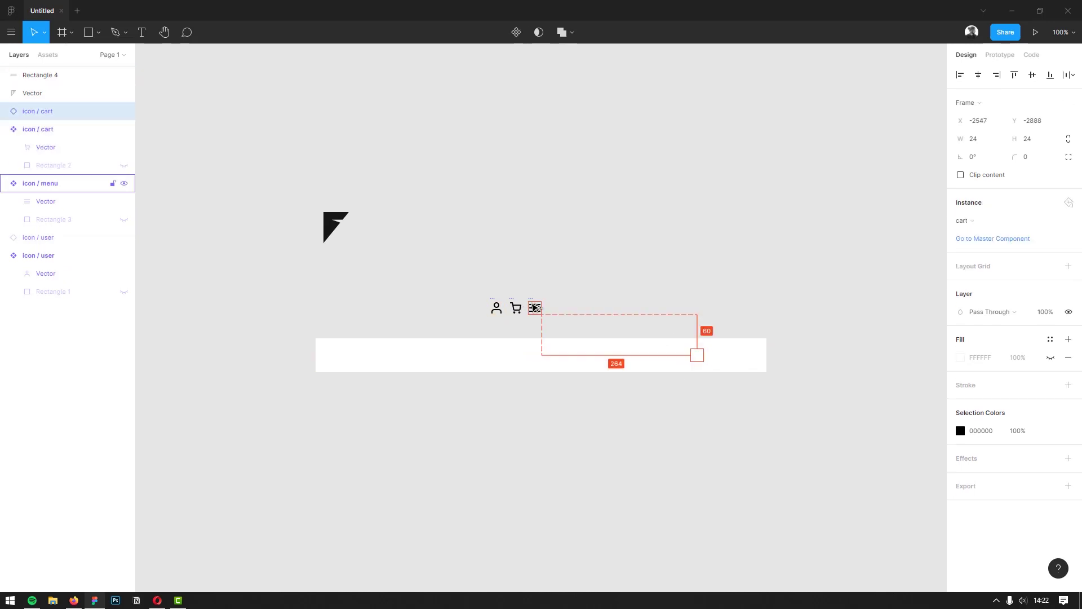
left_click(614, 355)
right_click(614, 355)
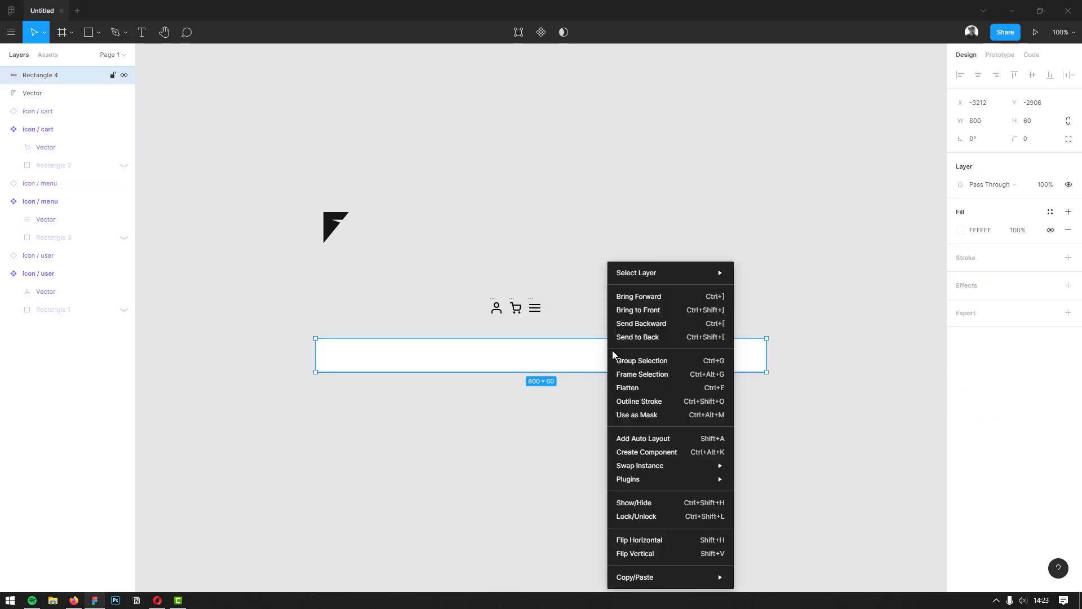
left_click(660, 339)
left_click(641, 423)
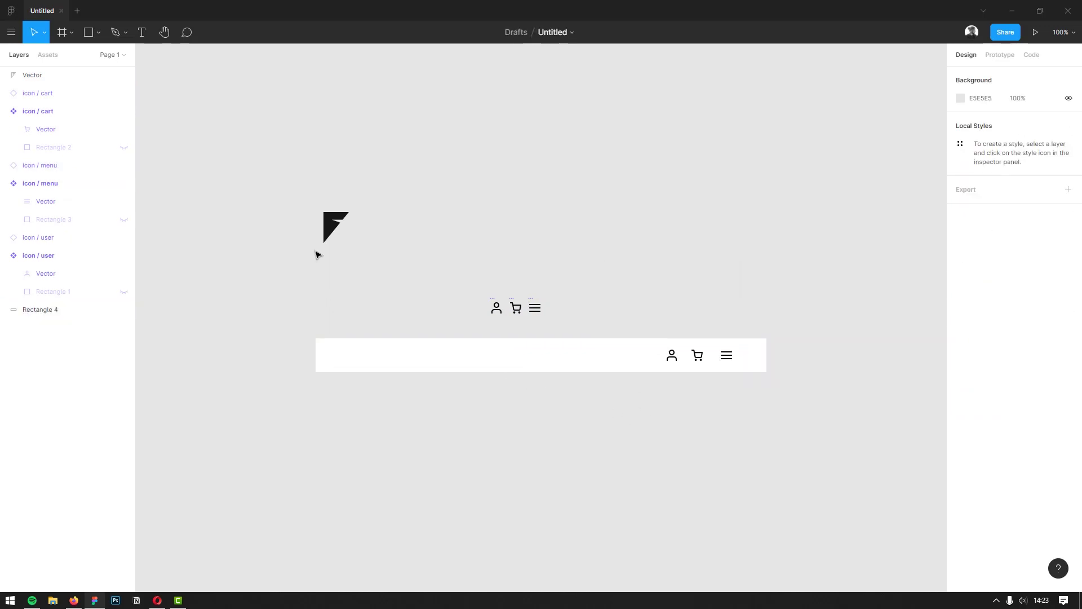
Put the logo at the bar's left end at height 40, vertically centred
left_click_drag(330, 228, 337, 357)
left_click(1039, 123)
type("40")
key("Return")
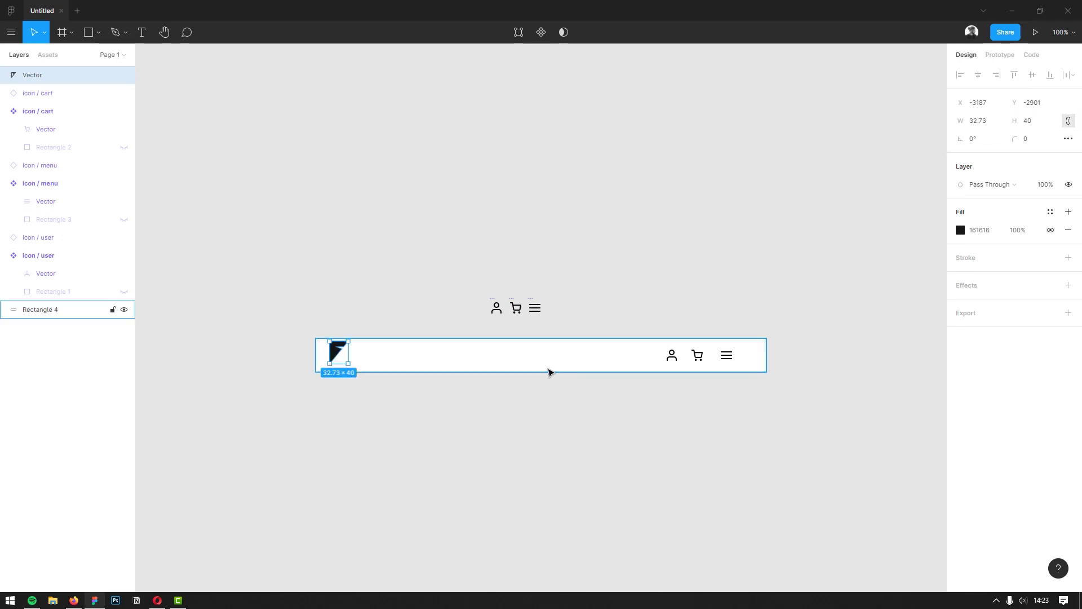
left_click(543, 357, "shift")
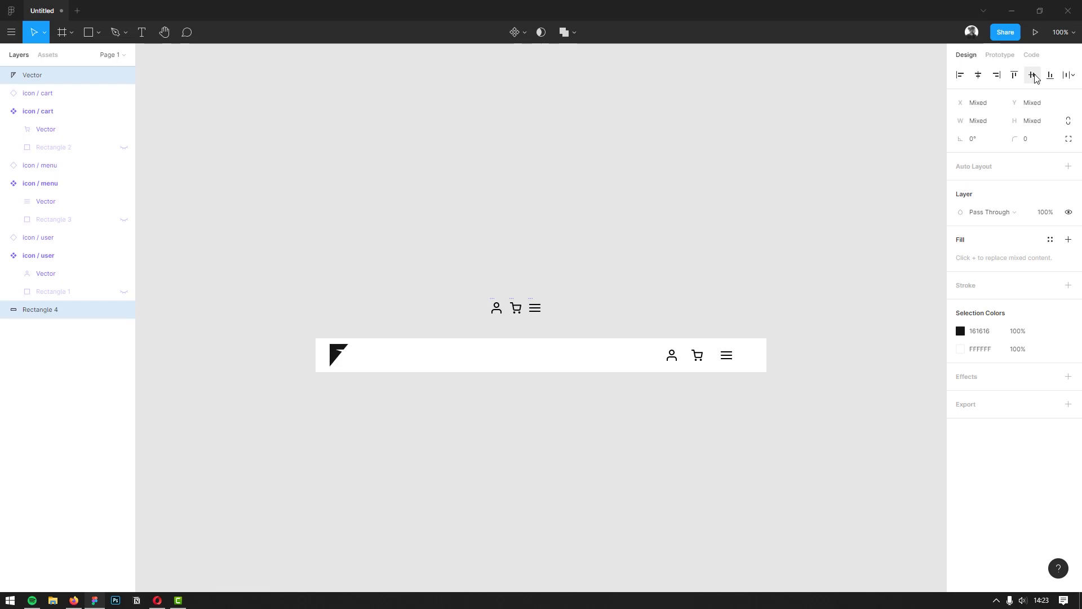
left_click(417, 409)
left_click_drag(339, 356, 330, 355)
left_click(501, 440)
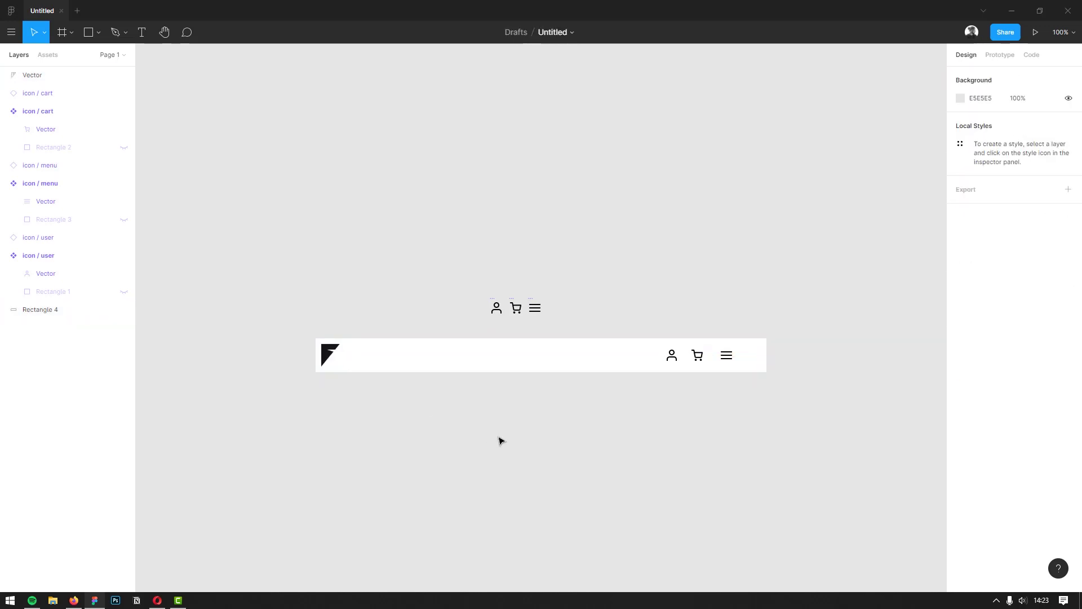
Space the three bar icons evenly and move them toward the bar's right end
left_click(672, 355)
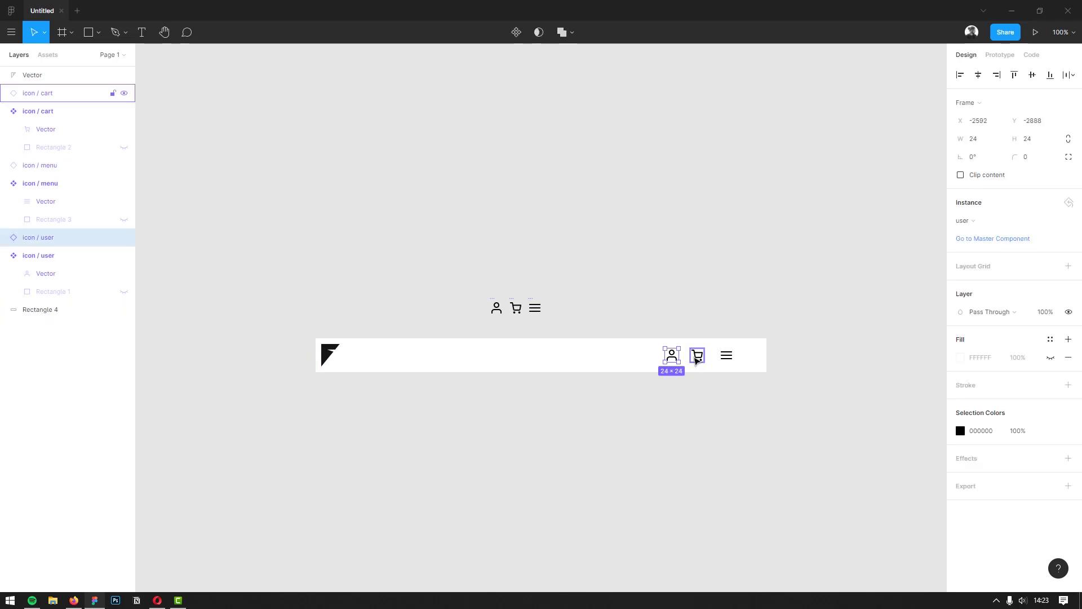
left_click(726, 356, "shift")
left_click(1071, 75)
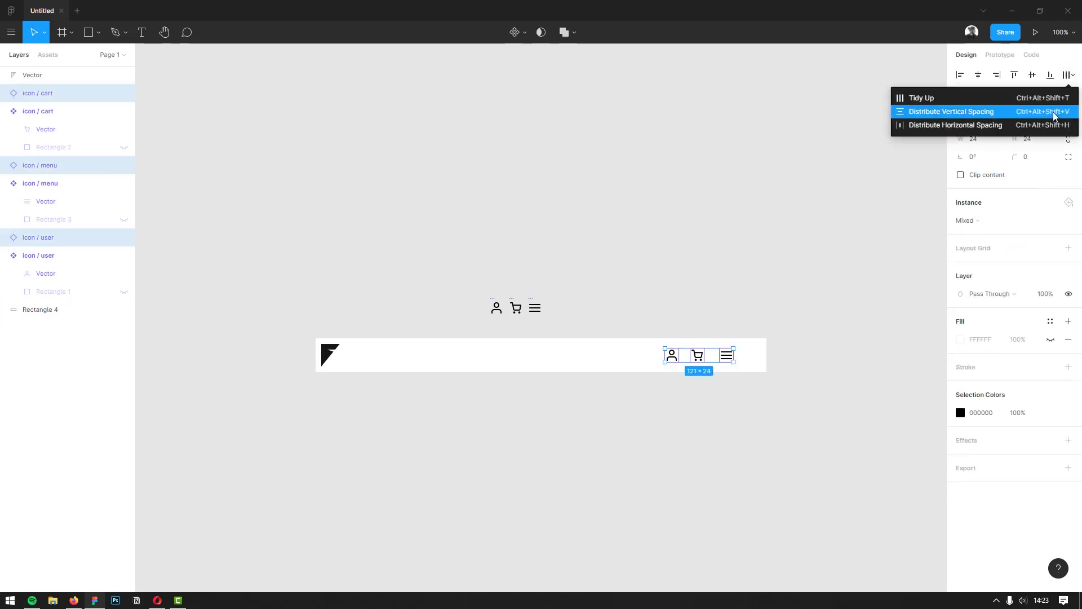
left_click(1050, 125)
key("alt")
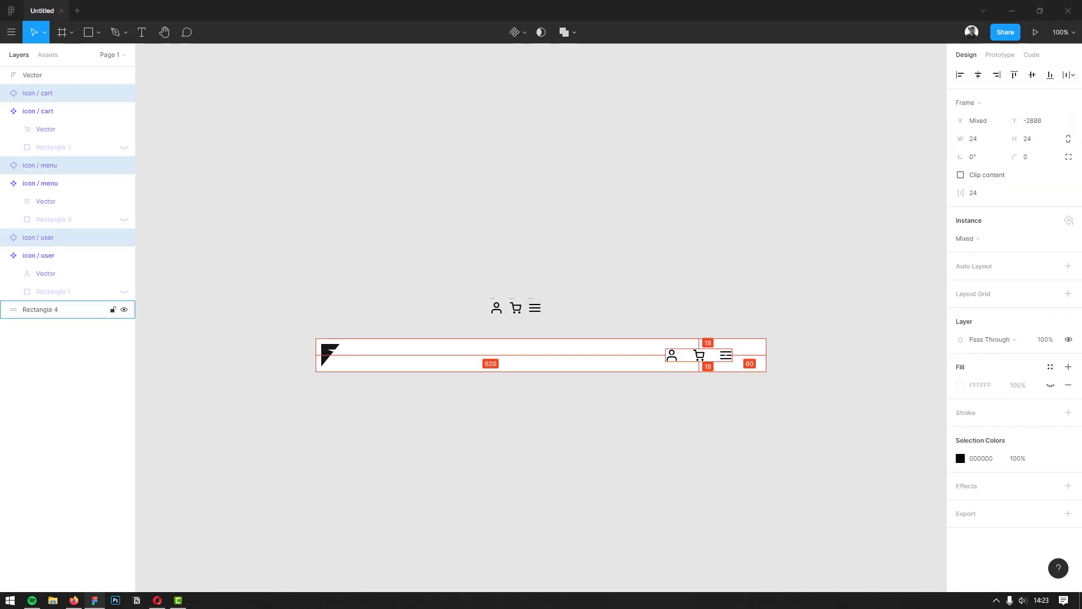
left_click_drag(699, 355, 722, 356)
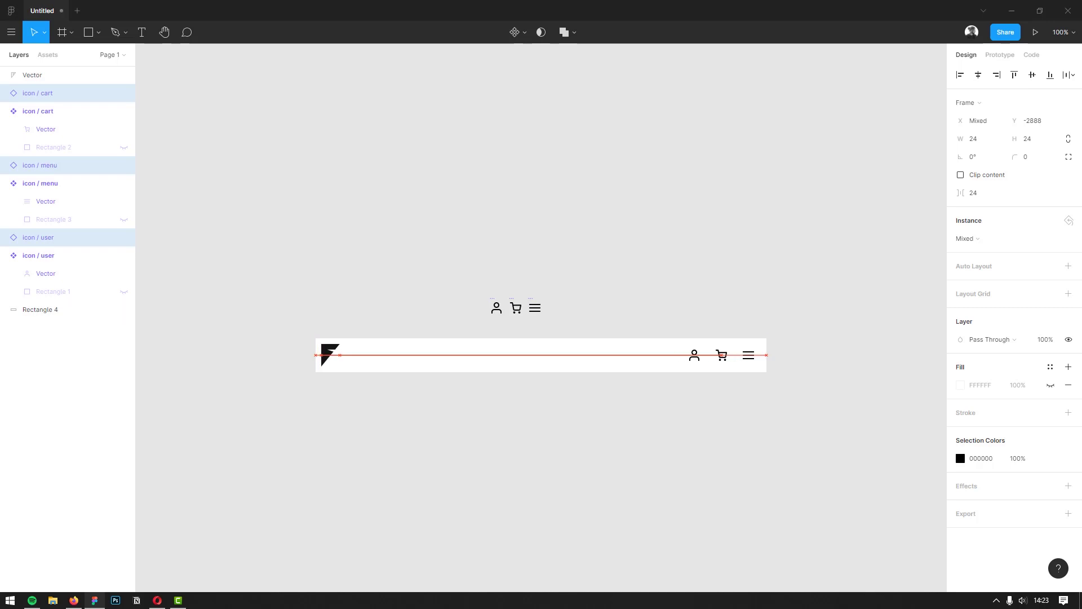
Set the icon spacing to 30 and nudge the group near the bar's right end
left_click(985, 194)
key("Return")
key("shift+Left")
key("shift+Left")
key("shift+Left")
key("shift+Left")
left_click(984, 195)
type("30")
key("Return")
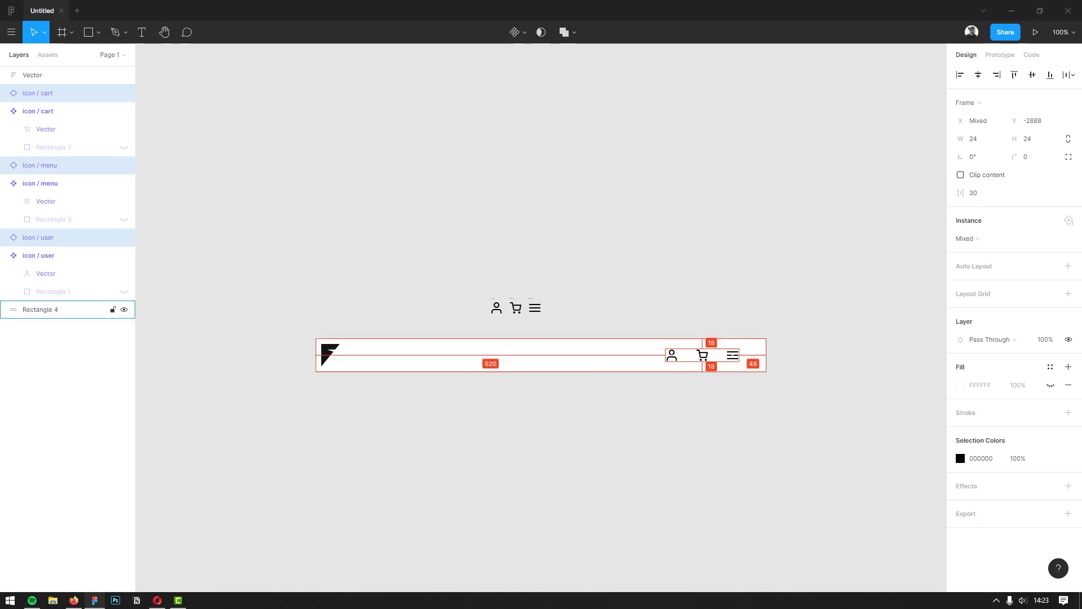
key("Right")
key("Right")
key("Right")
key("Right")
key("Right")
key("Right")
key("Right")
key("shift+Right")
key("shift+Right")
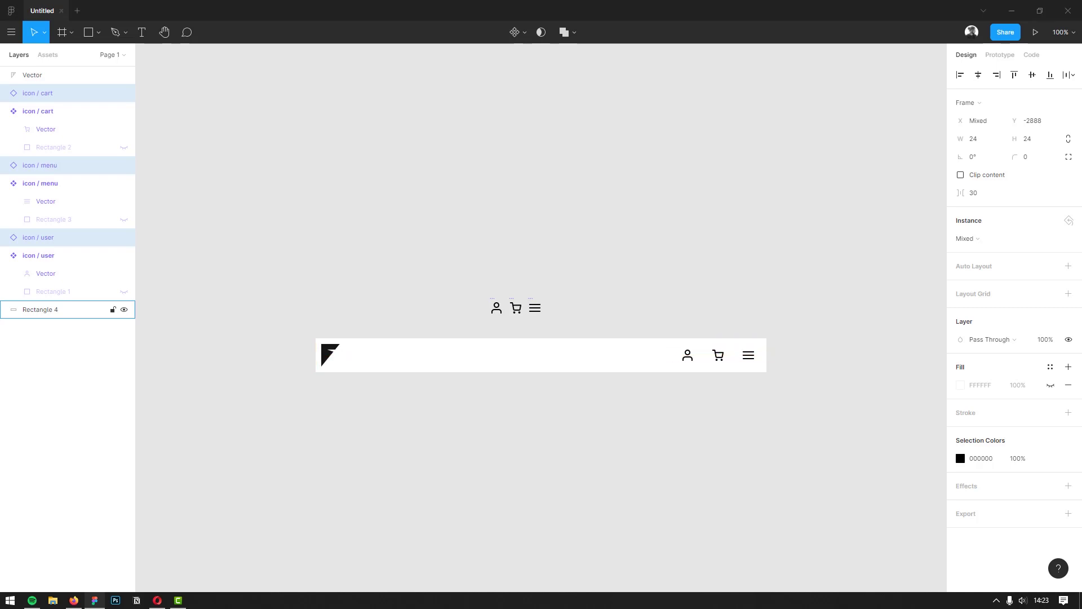
left_click(633, 404)
left_click_drag(679, 430, 660, 412)
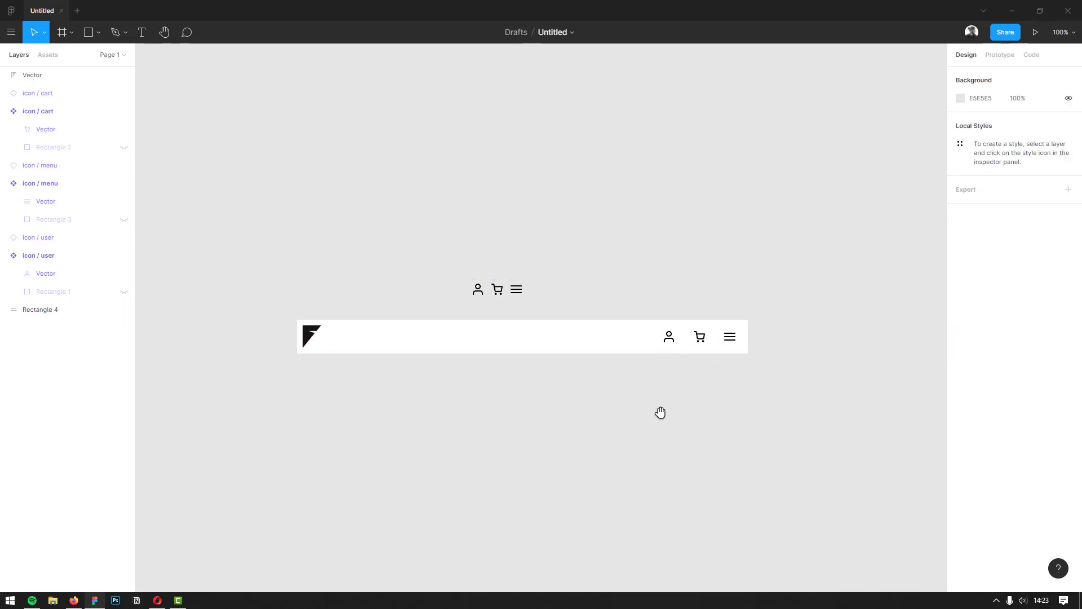
Make the bar, logo and three icons one component named 'layout / header'
left_click_drag(805, 412, 258, 321)
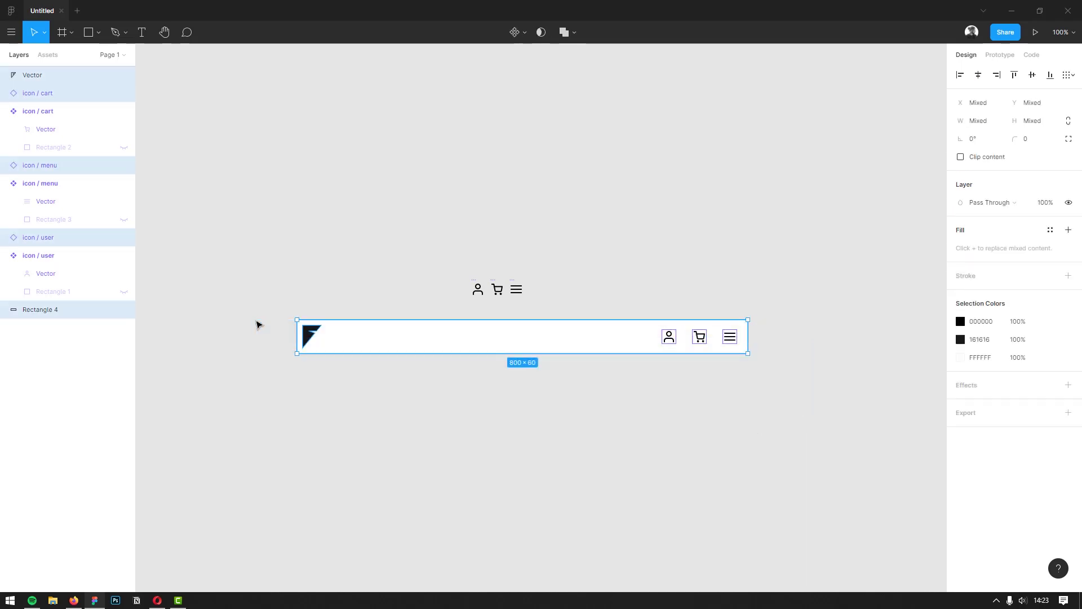
right_click(367, 344)
mouse_move(398, 479)
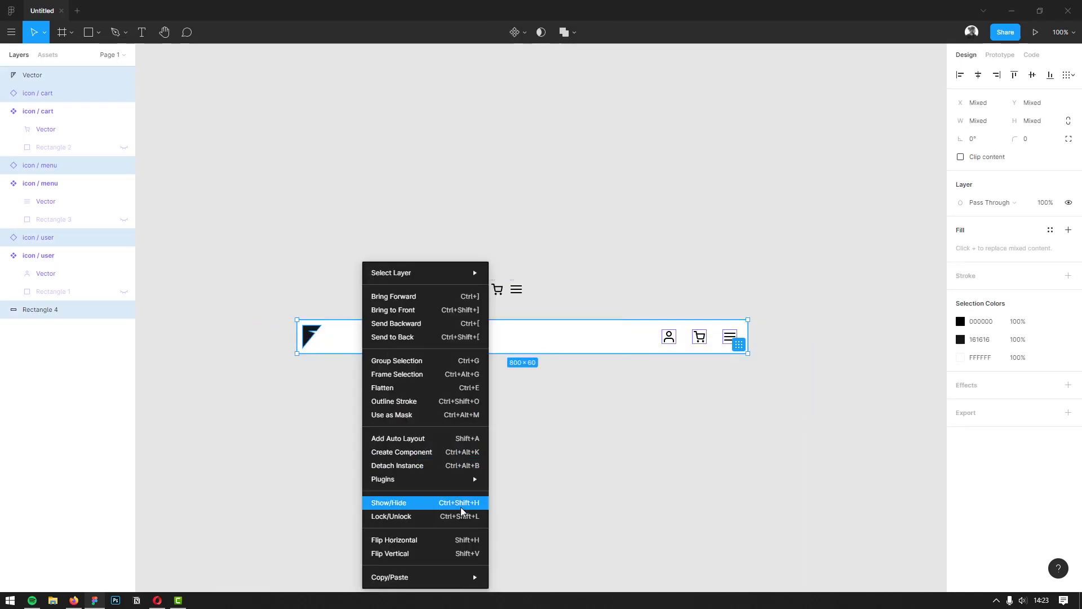
left_click(465, 454)
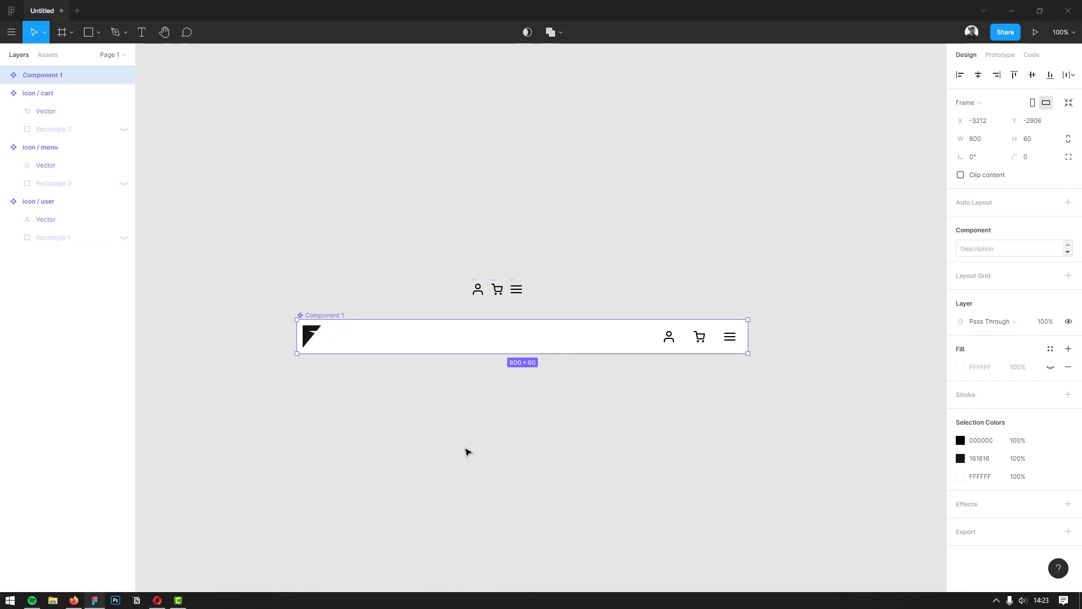
double_click(48, 80)
type("layout / heade")
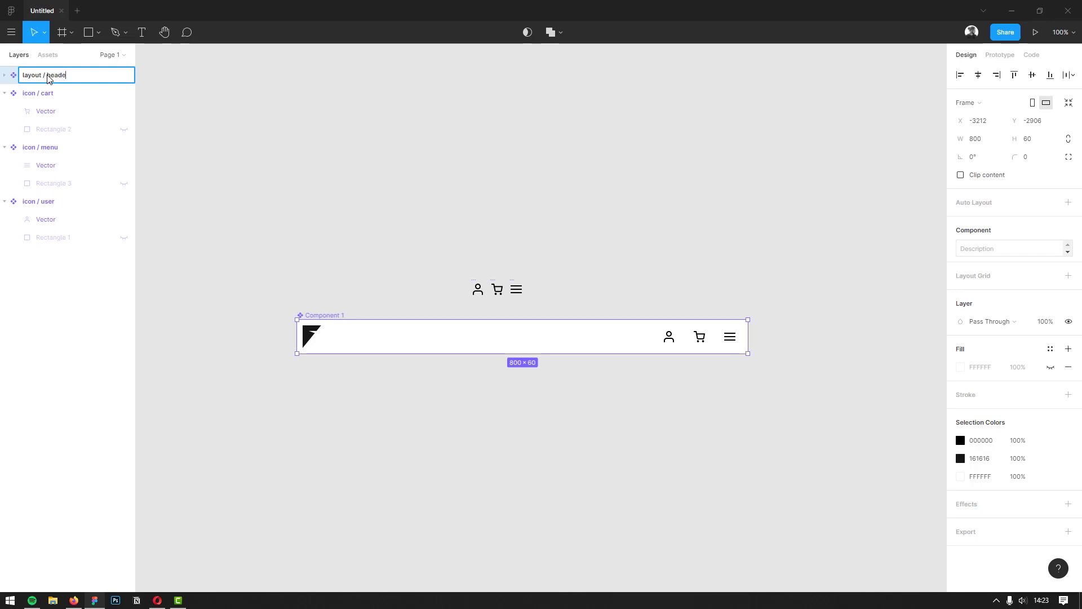
type("r")
key("Return")
left_click(368, 131)
mouse_move(411, 330)
left_mouse_down()
mouse_move(396, 316)
mouse_move(380, 248)
left_mouse_up()
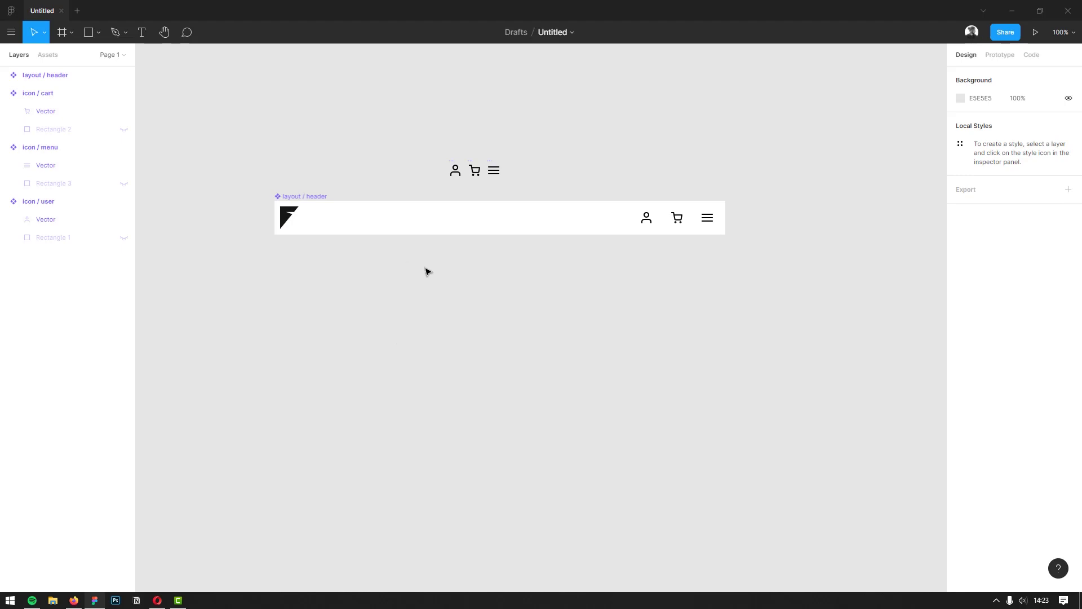
left_click_drag(469, 304, 453, 241)
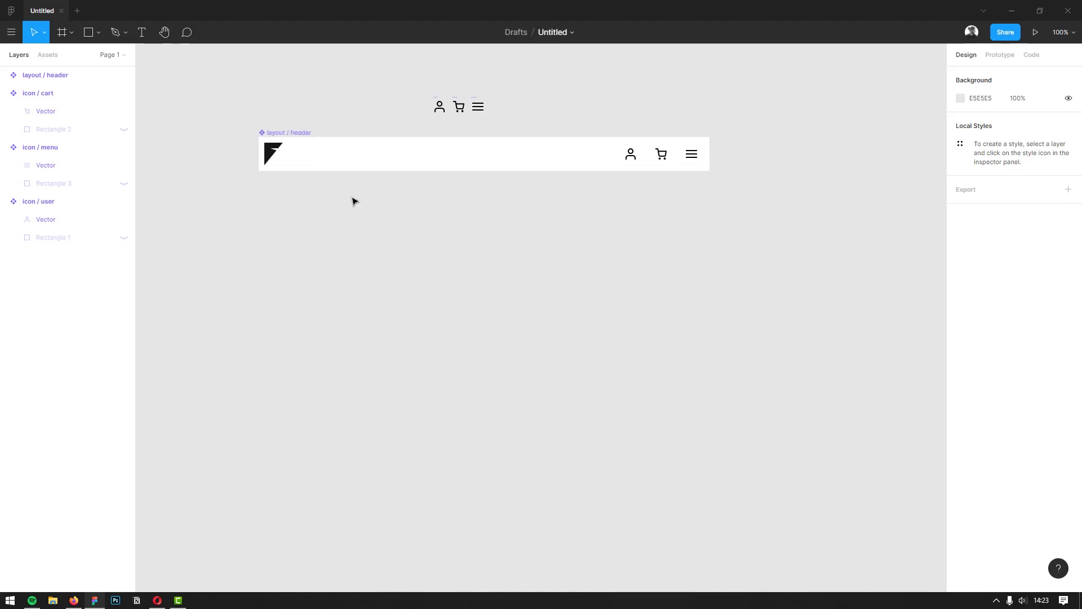
Add a 768 × 1024 iPad mini frame below the header, filled 000000 black
left_click(62, 33)
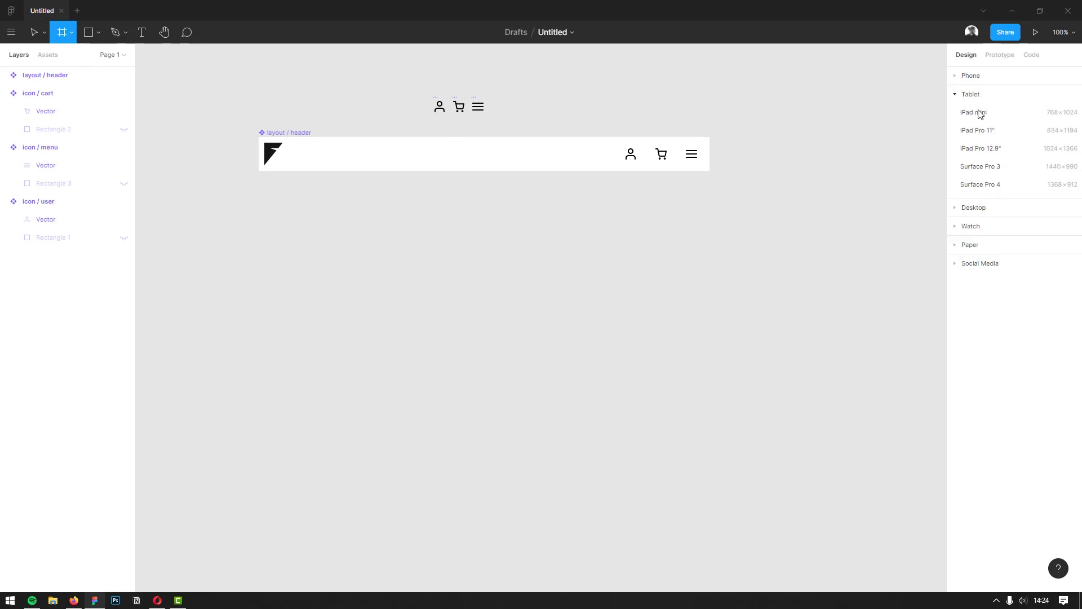
left_click(1009, 116)
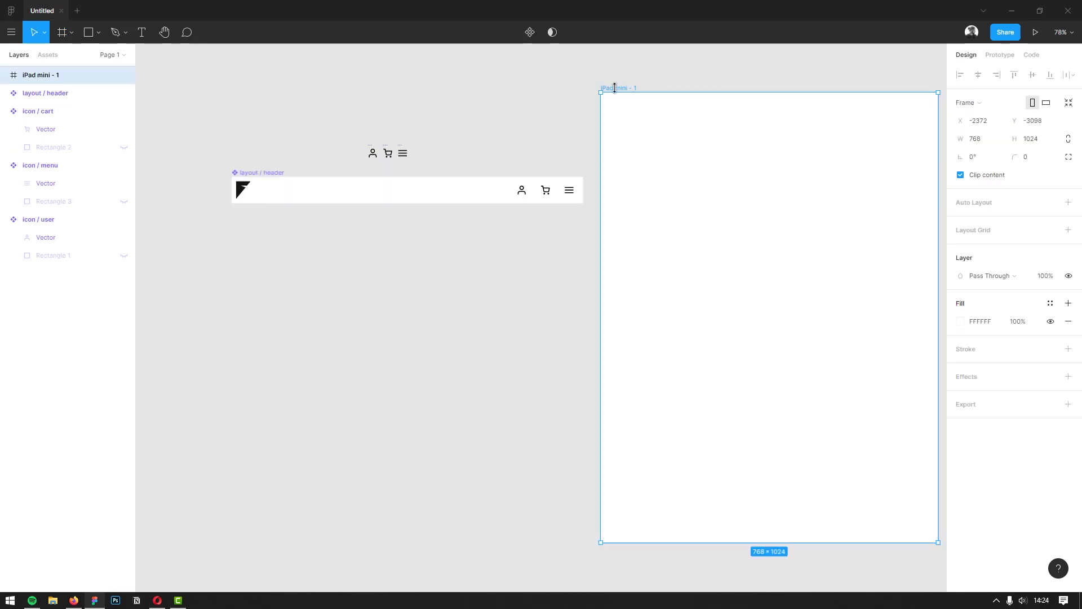
left_click_drag(618, 90, 252, 286)
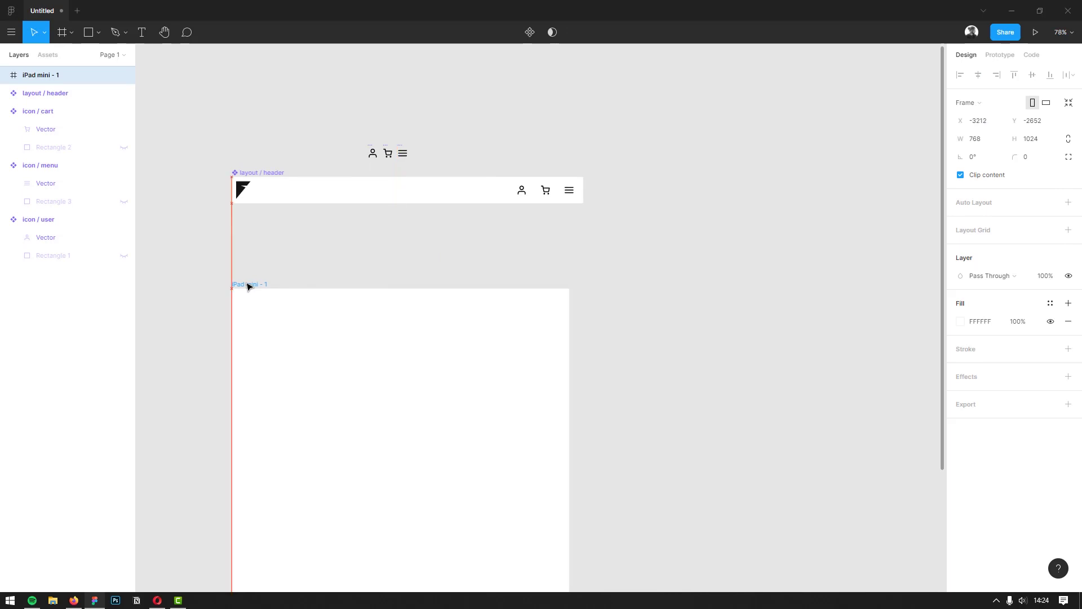
left_click_drag(358, 298, 457, 304)
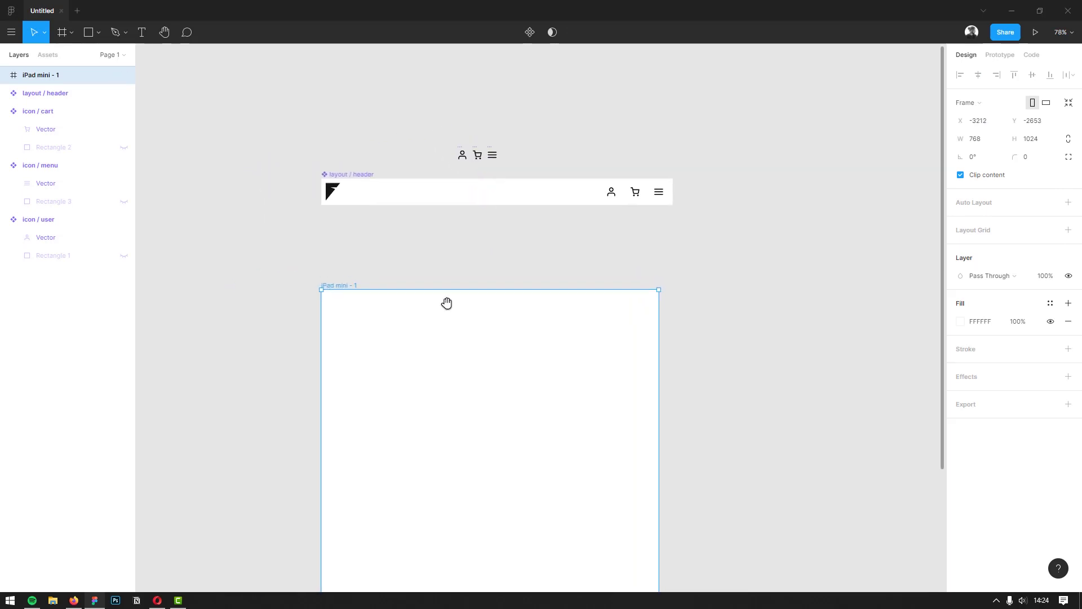
left_click(960, 321)
left_click_drag(834, 334, 656, 457)
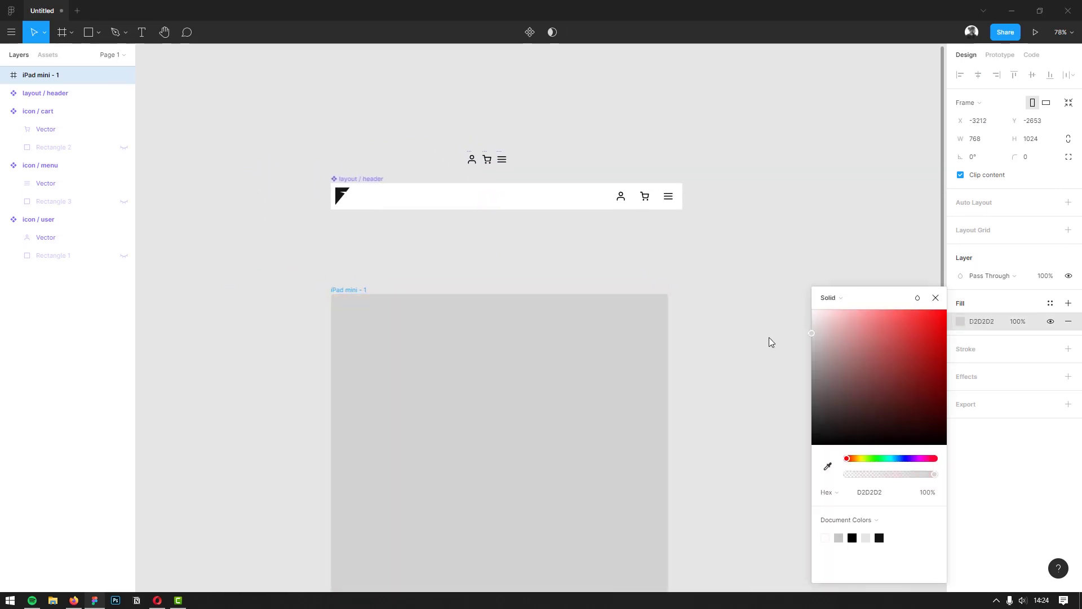
left_click(770, 310)
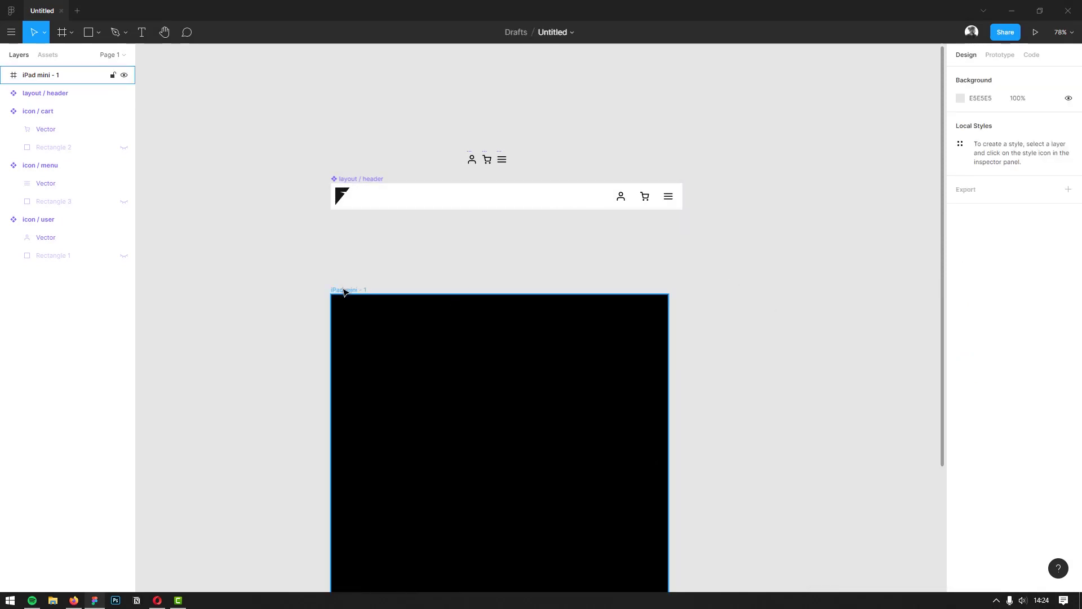
left_click(620, 198)
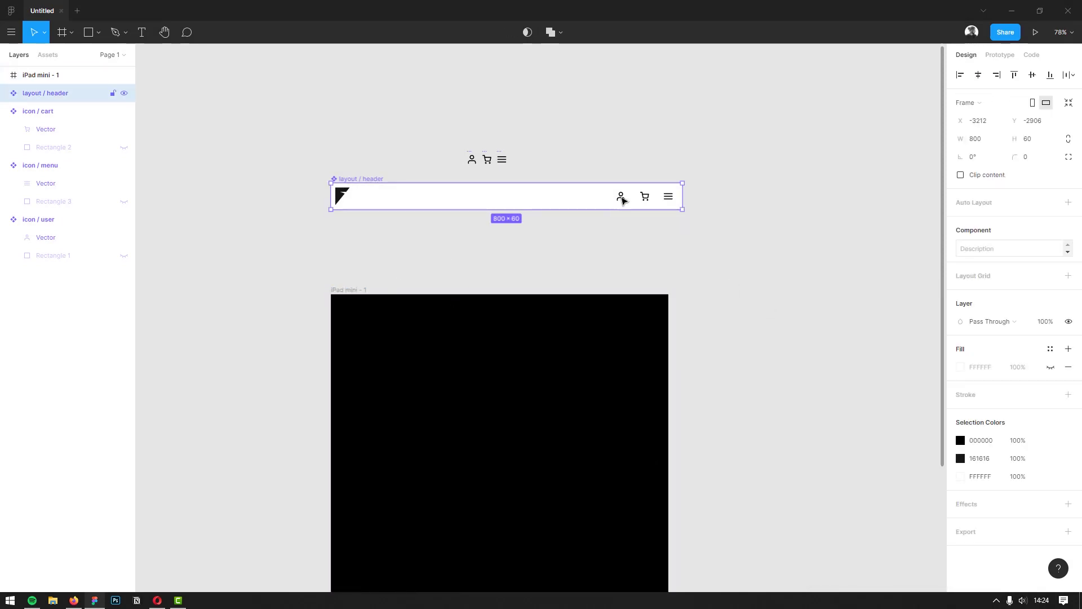
Put a 'layout / header' instance top-left in the iPad frame, narrowed to 768 wide
left_click(621, 198)
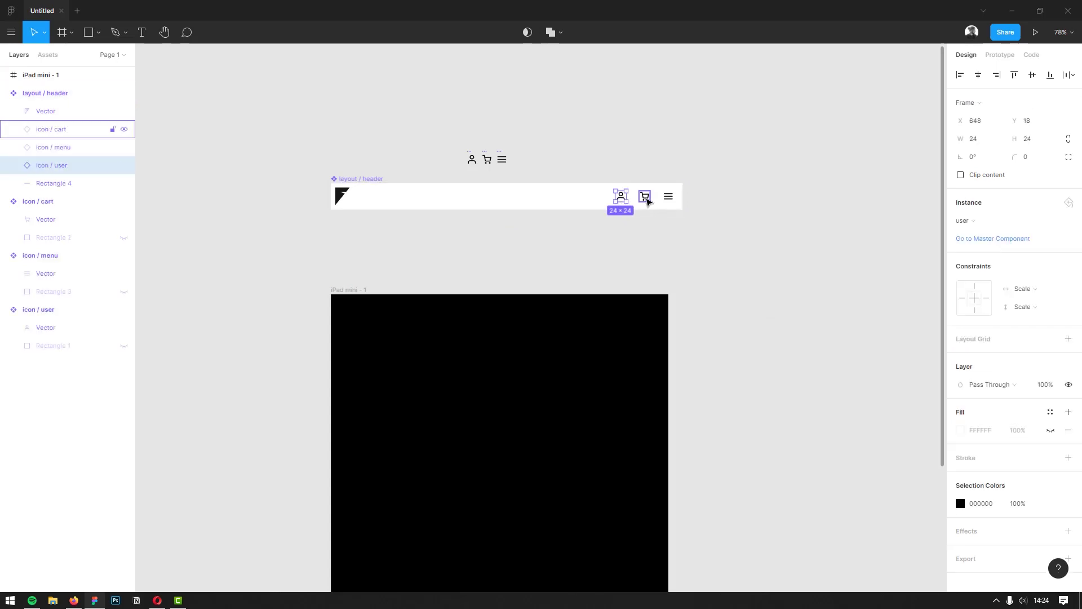
left_click(646, 198, "shift")
left_click(669, 197, "shift")
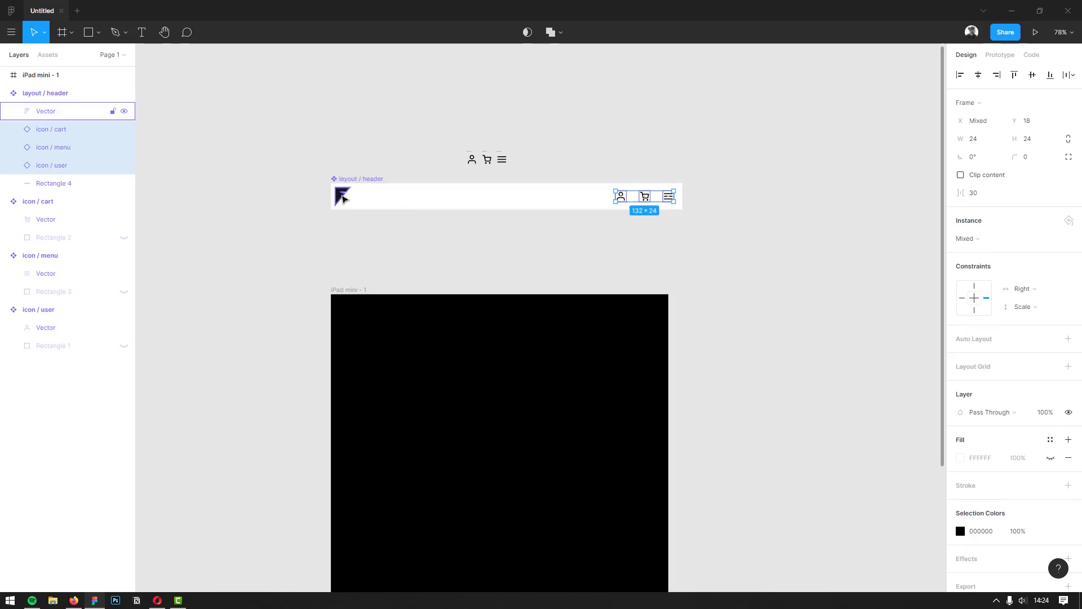
left_click(341, 195)
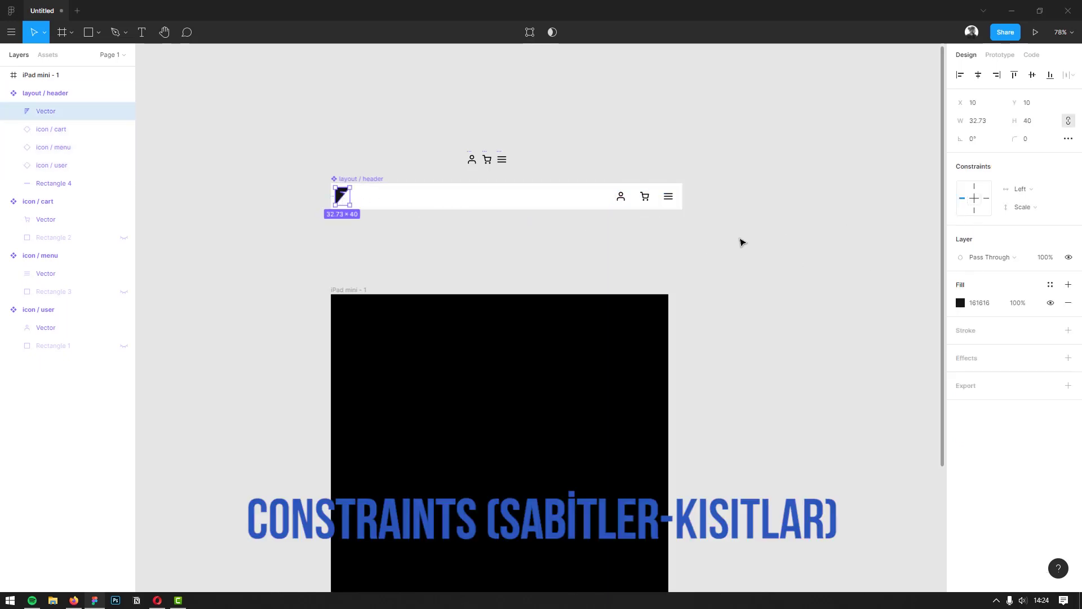
left_click(739, 244)
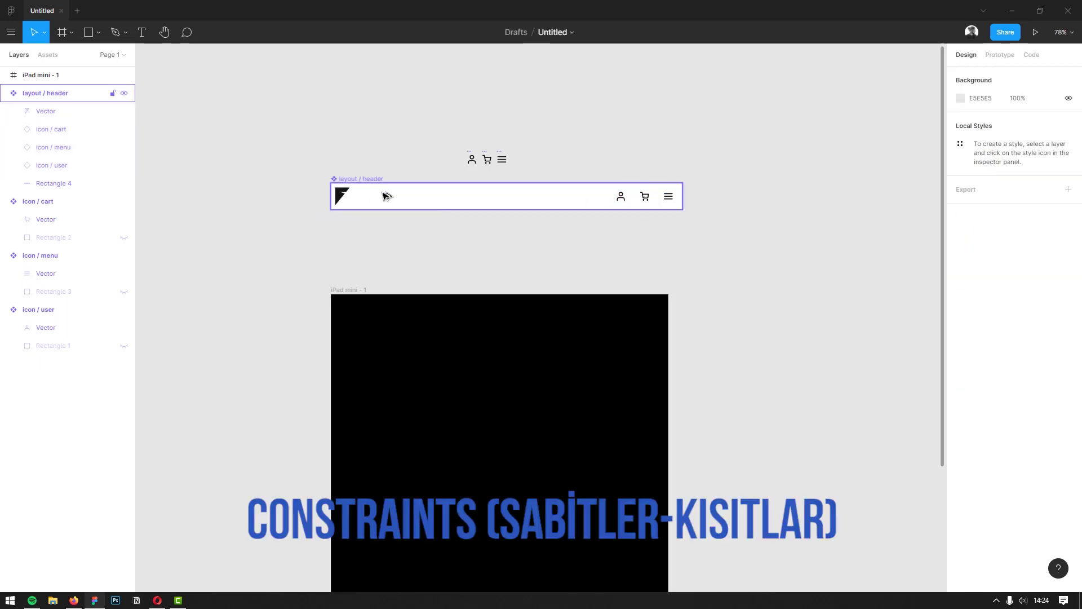
left_click_drag(387, 197, 395, 327)
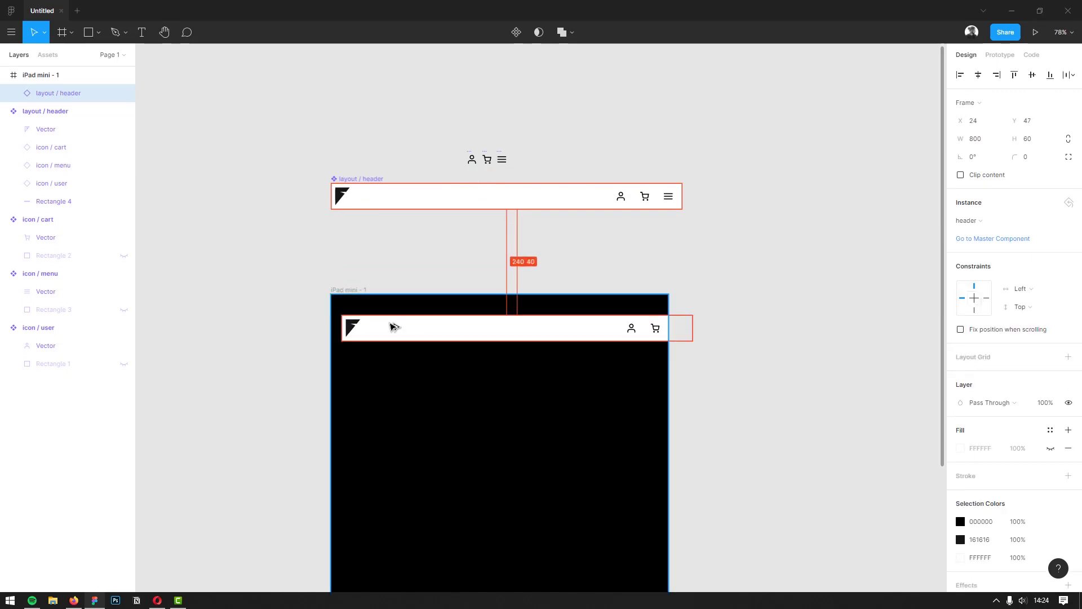
left_click(960, 75)
left_click(1014, 75)
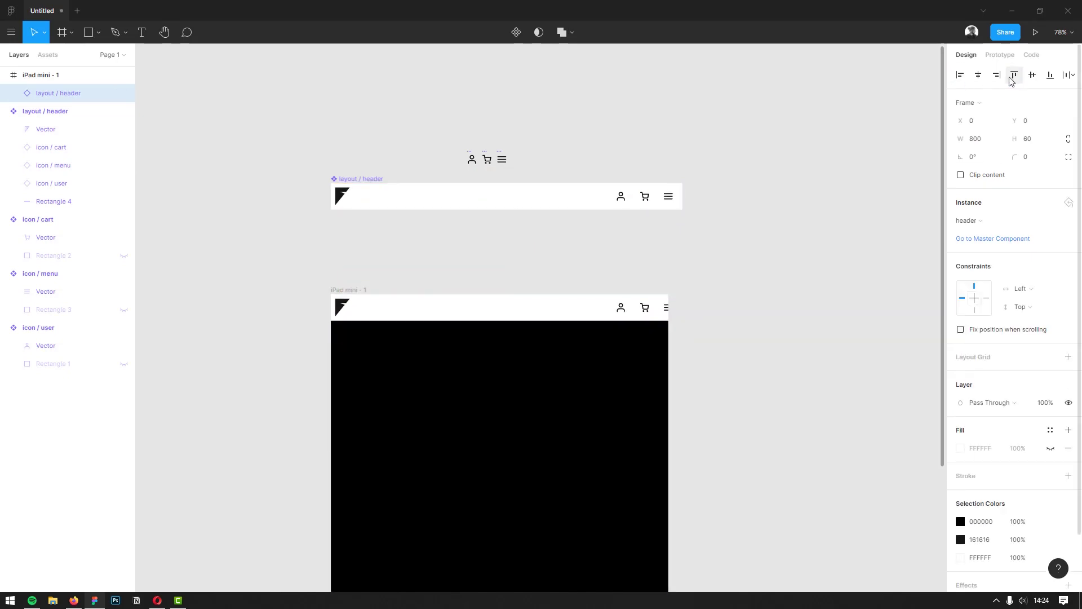
left_click_drag(683, 307, 669, 307)
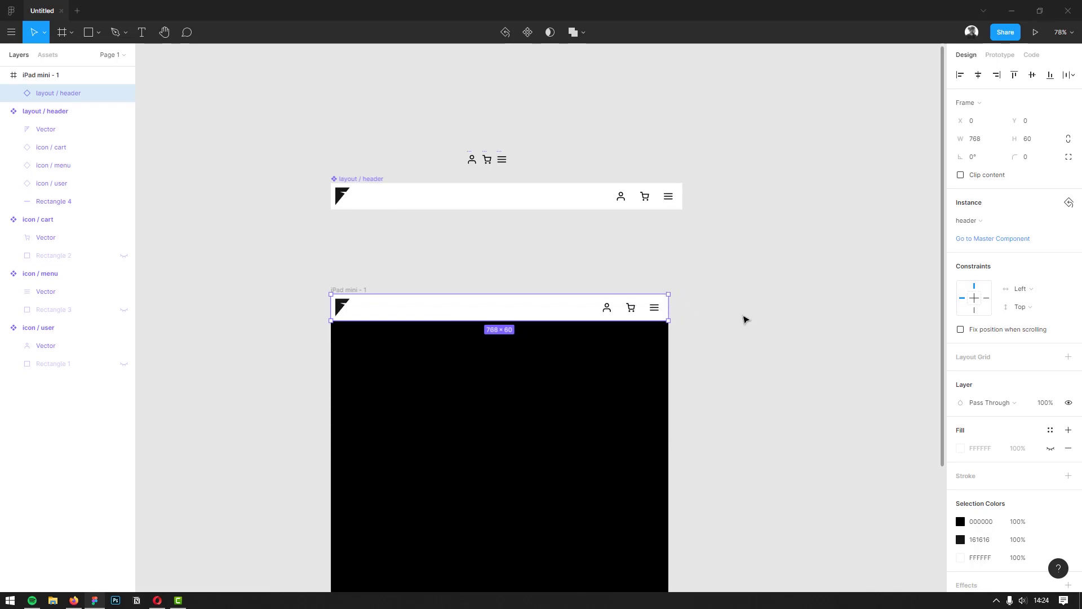
left_click(743, 319)
left_click_drag(743, 319, 628, 273)
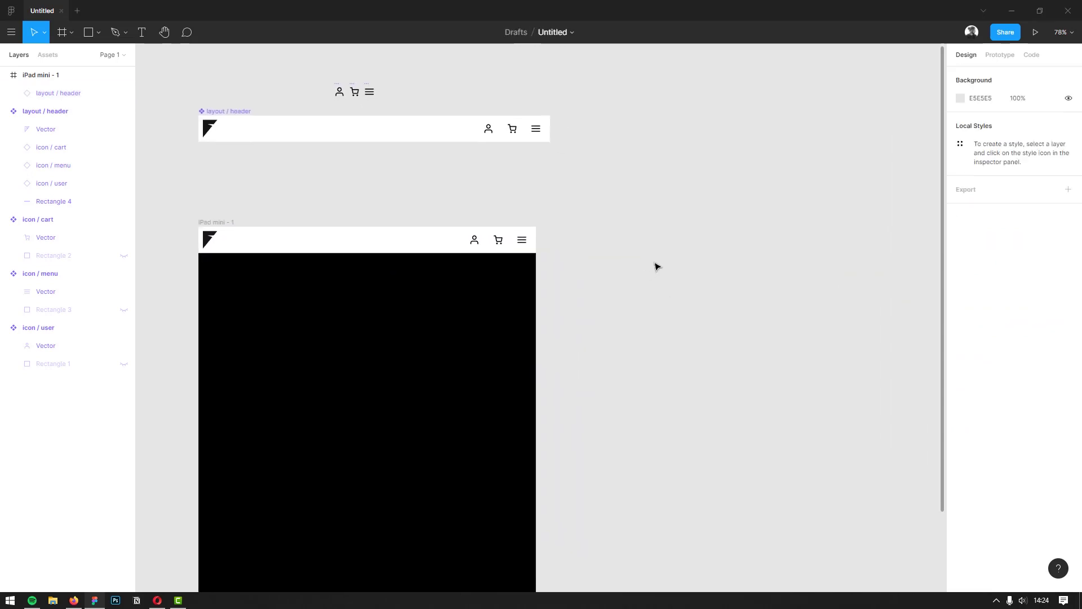
Add a 414 × 896 iPhone 11 Pro Max frame level with the iPad frame's top
left_click(66, 33)
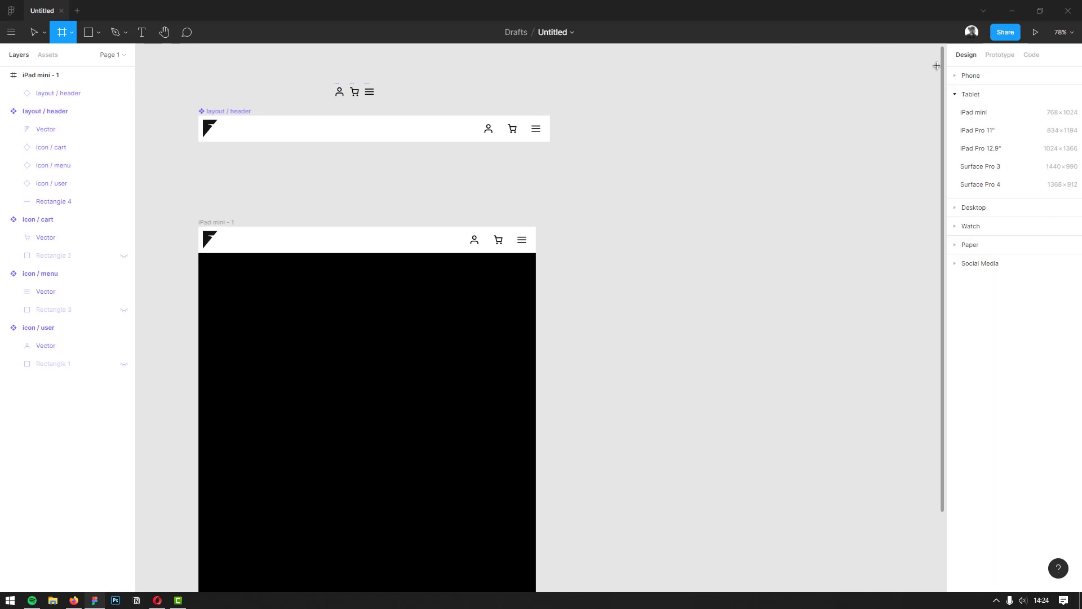
left_click(972, 82)
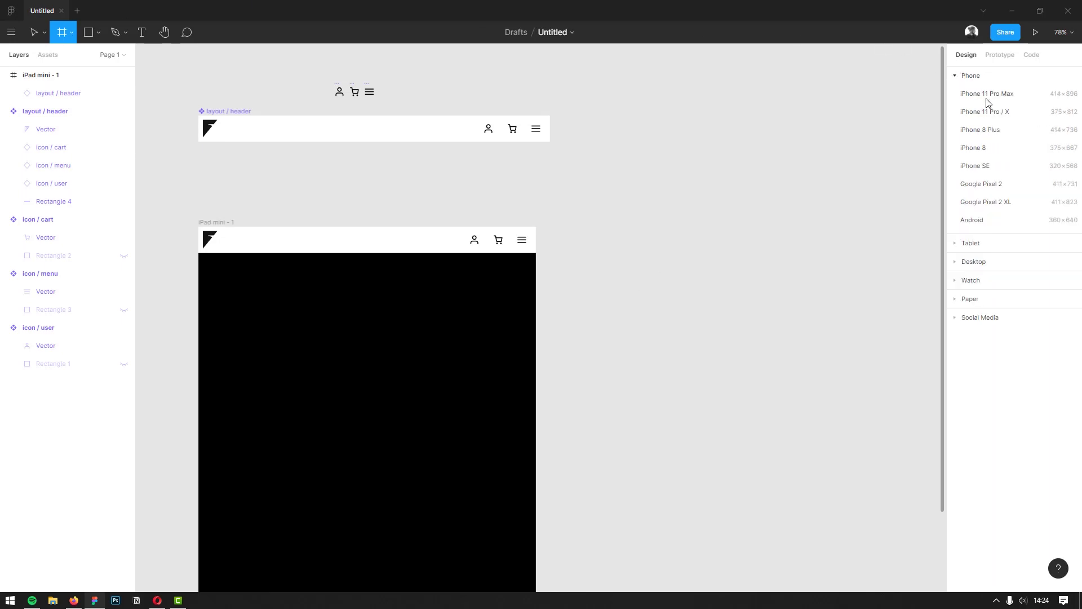
left_click(990, 97)
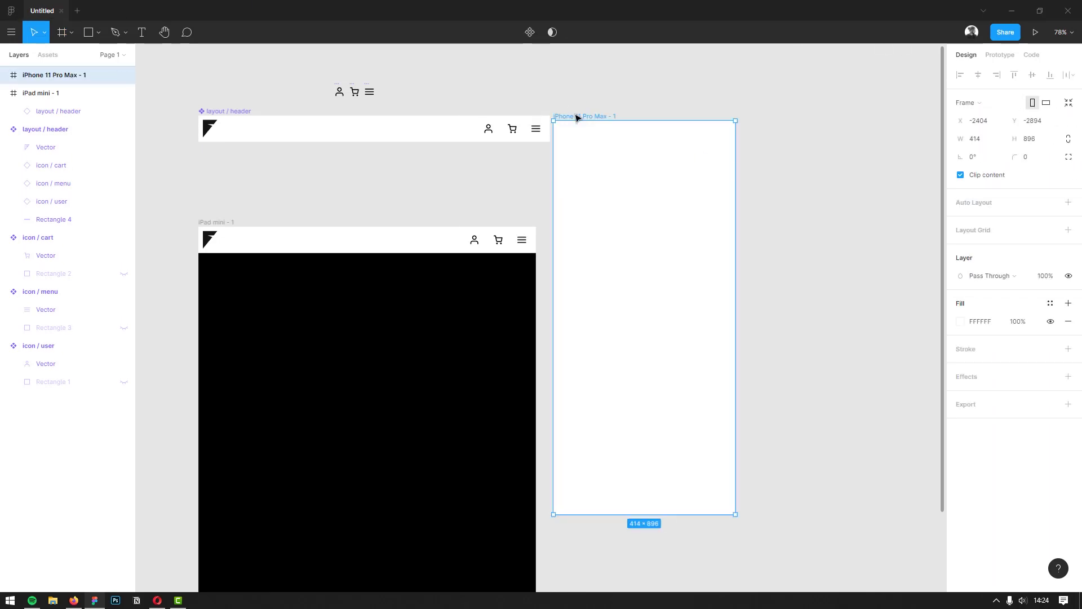
left_click_drag(578, 115, 599, 225)
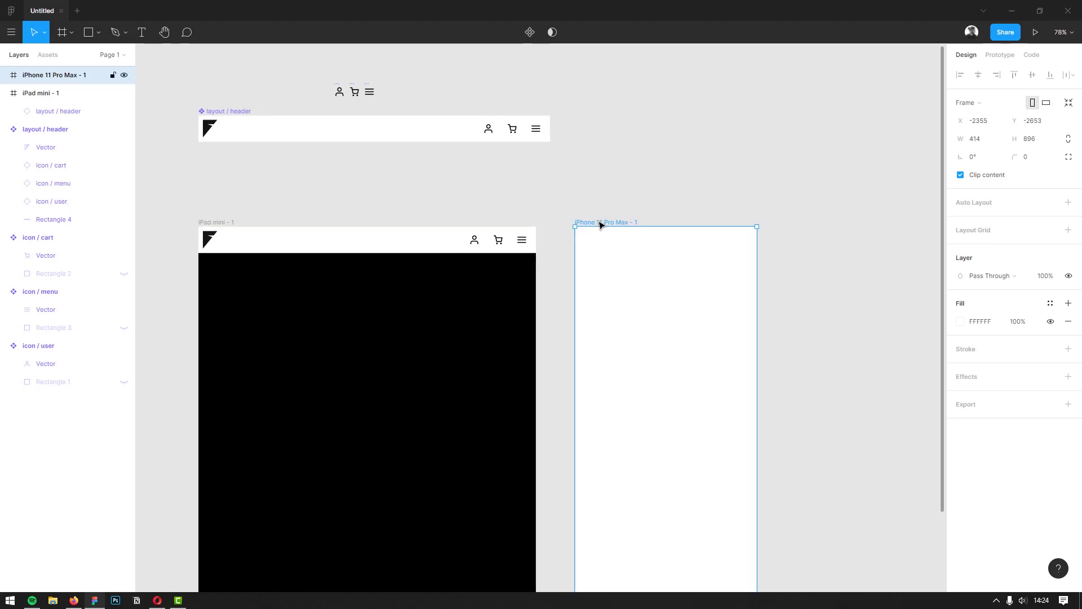
Fill the phone frame with black sampled from the iPad frame and copy the header into it
left_click(961, 321)
left_click(828, 467)
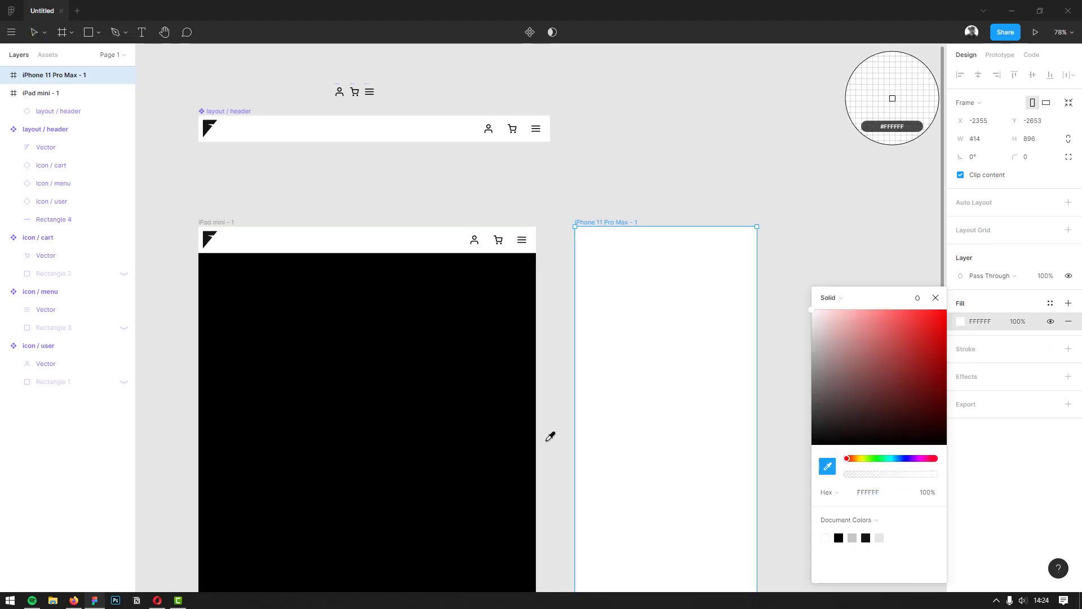
left_click(530, 439)
left_click(420, 198)
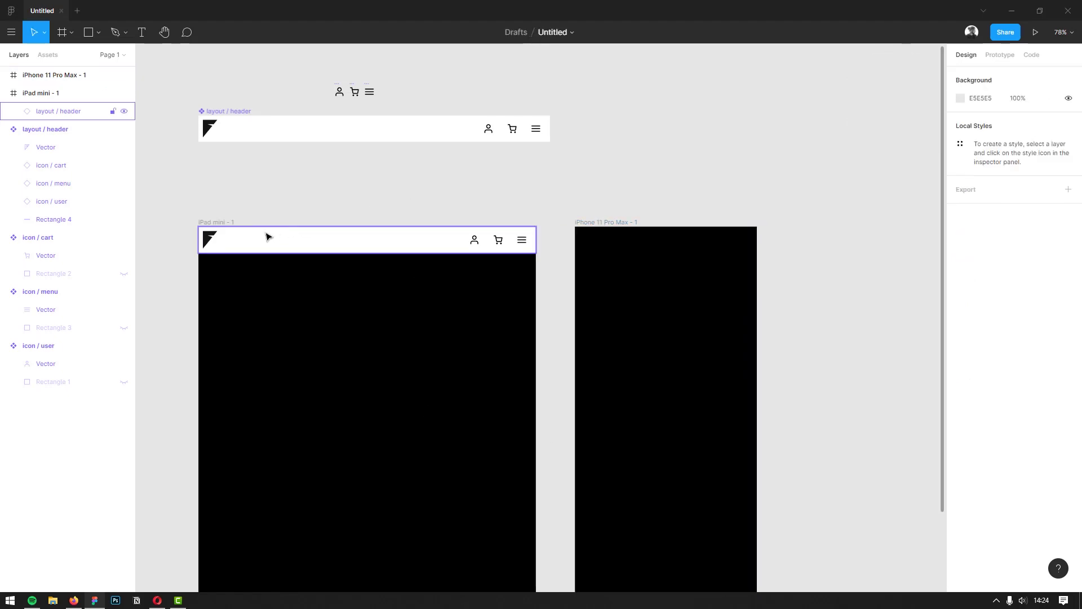
left_click_drag(236, 245, 628, 247)
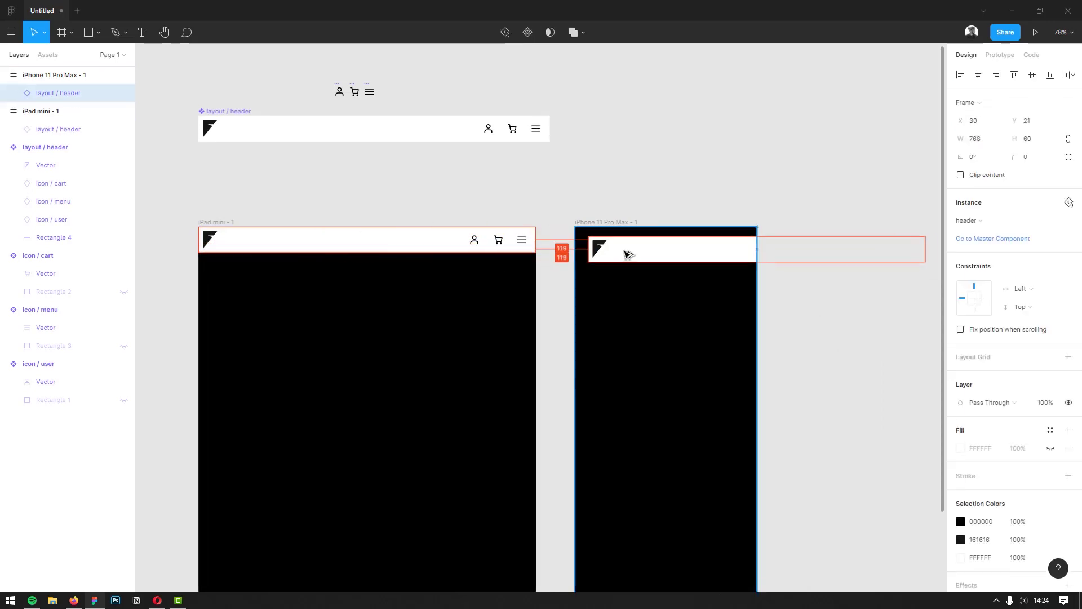
Align the copied header to the iPhone frame's left edge and shrink it to 414 wide
left_click(960, 75)
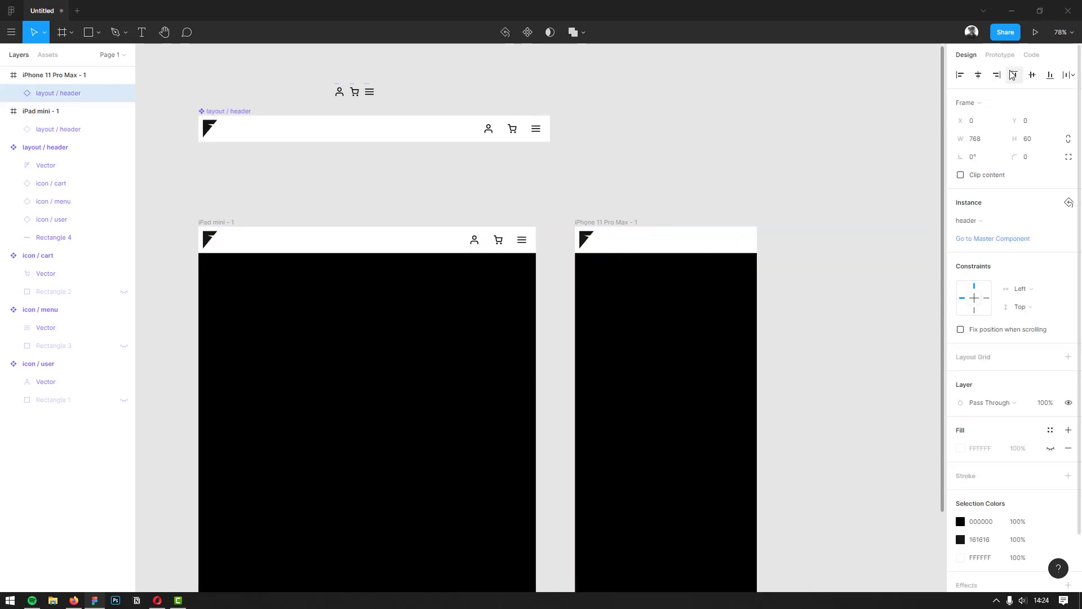
scroll(742, 230, "right", 3)
left_click_drag(768, 257, 604, 249)
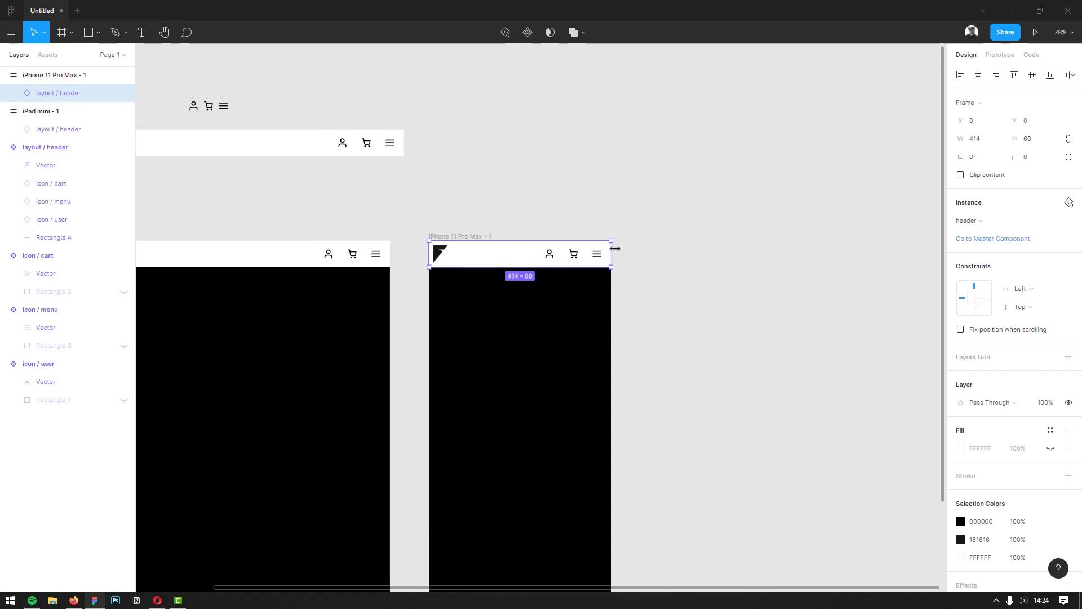
left_click(669, 256)
left_click_drag(620, 275, 743, 264)
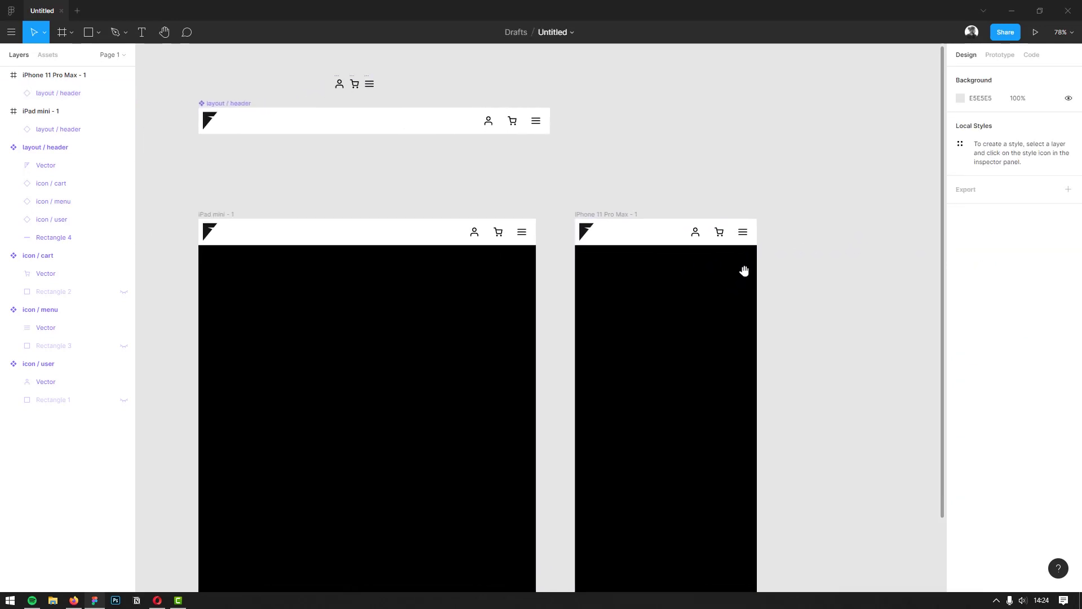
Hide the iPhone header's user icon and swap its cart icon for the user icon
double_click(694, 224)
key("ctrl+shift+h")
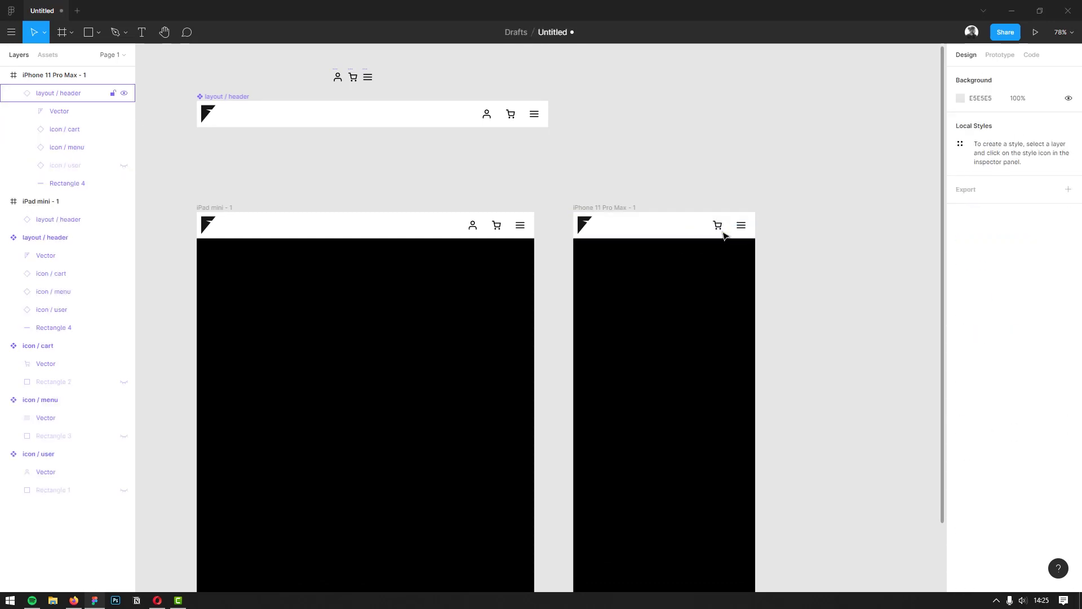
double_click(719, 228)
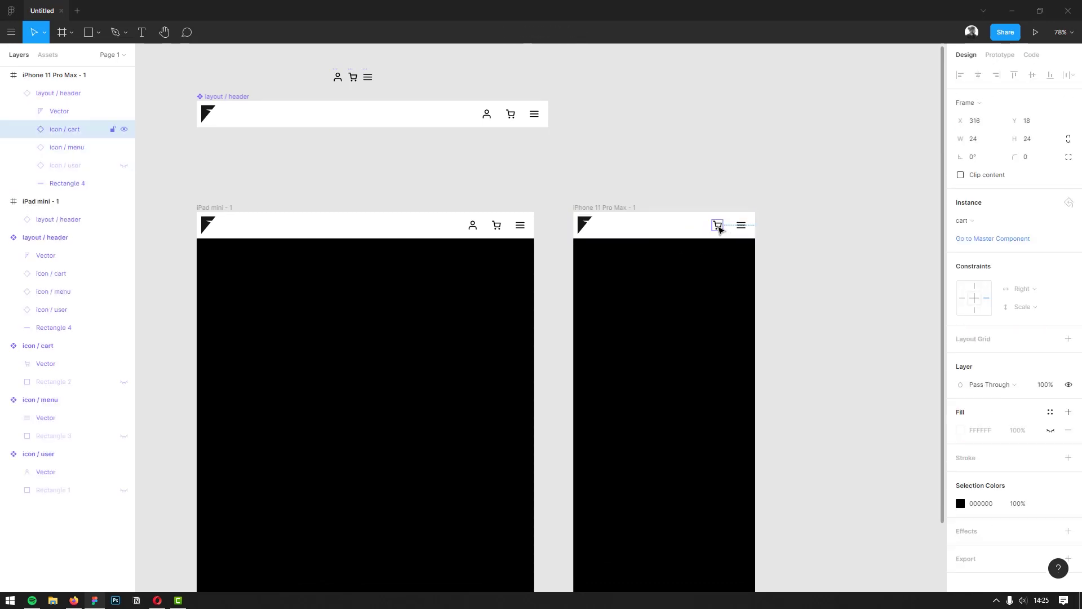
left_click(962, 222)
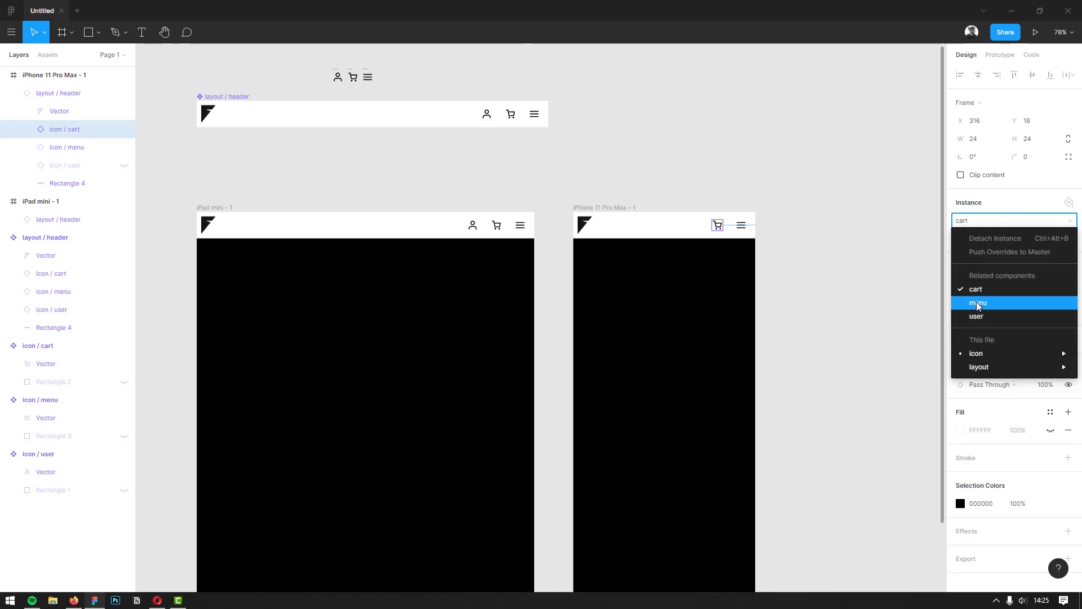
left_click(977, 316)
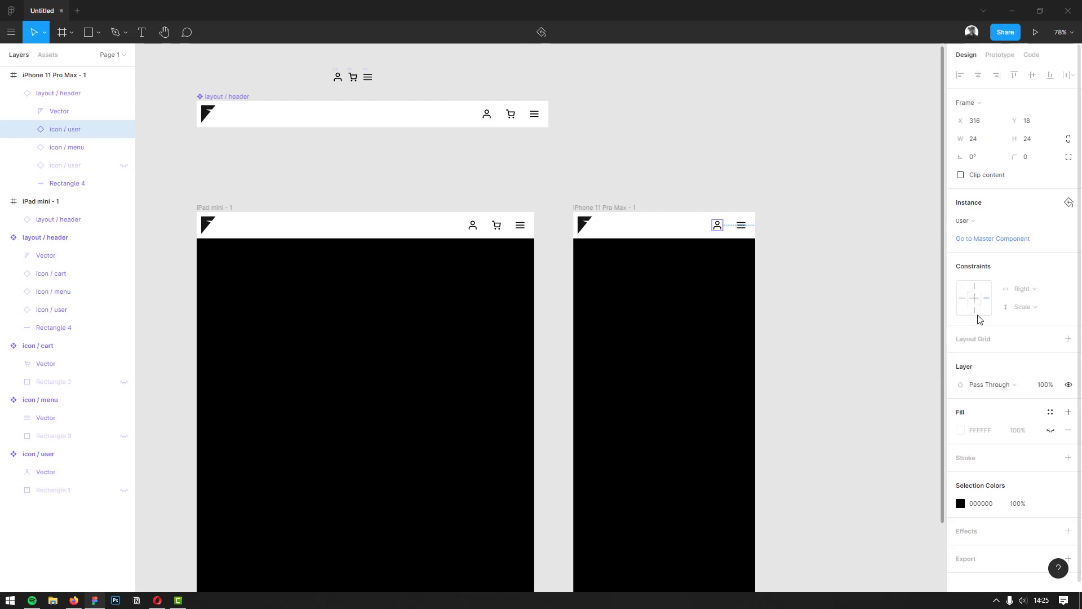
left_click(800, 283)
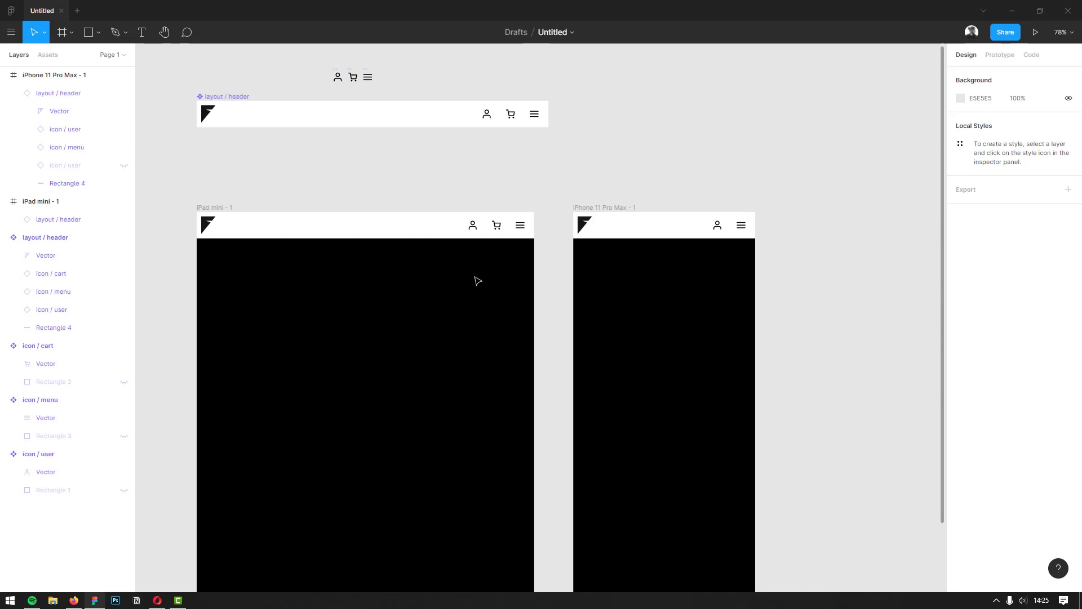
Try swapping the iPad header's cart icon for the menu icon, then undo it
double_click(499, 228)
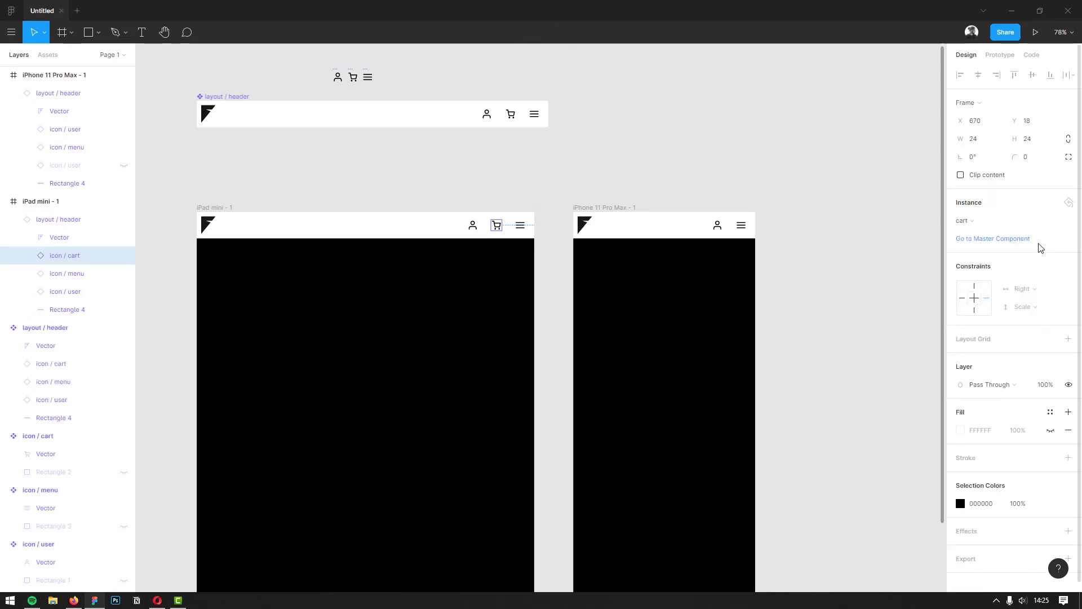
left_click(975, 221)
left_click(979, 303)
key("ctrl+z")
left_click(587, 184)
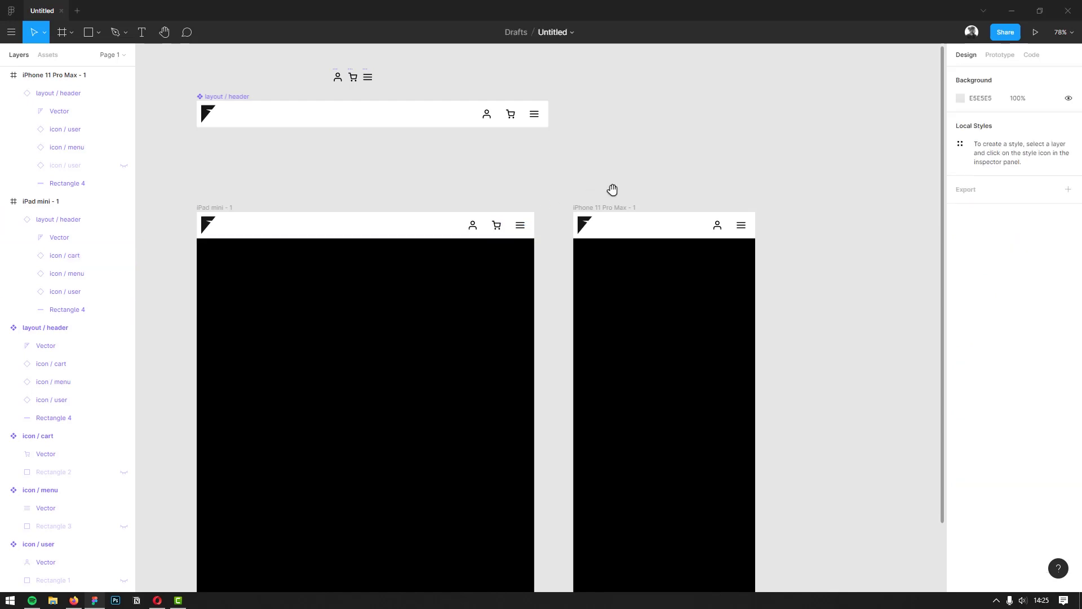
Set the iPhone header's horizontal constraint to Left & Right and widen the frame to test it
left_click_drag(612, 189, 613, 247)
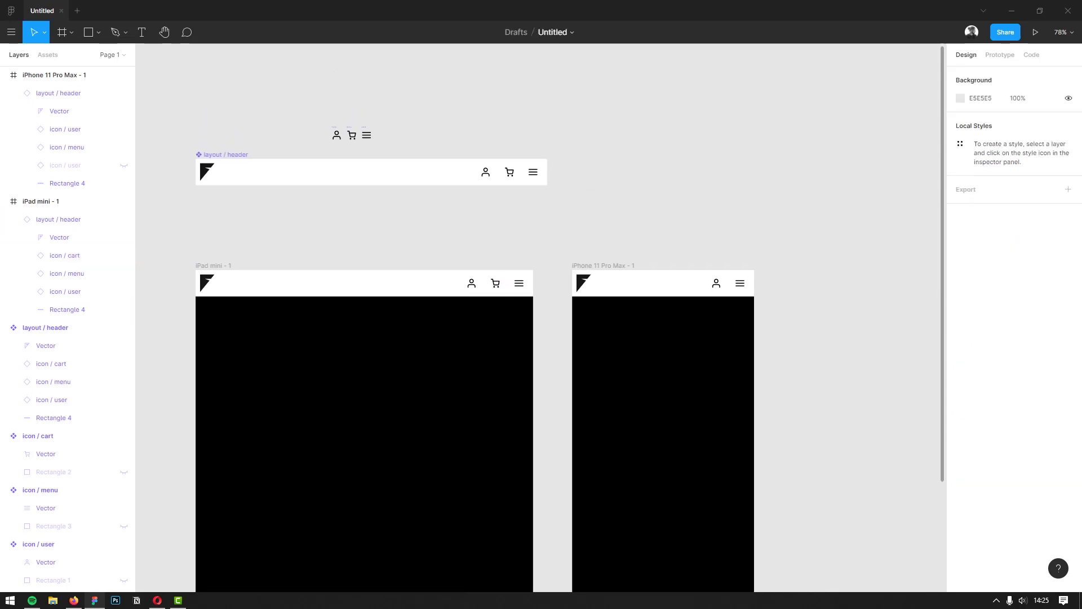
left_click_drag(629, 250, 514, 218)
left_click(564, 263)
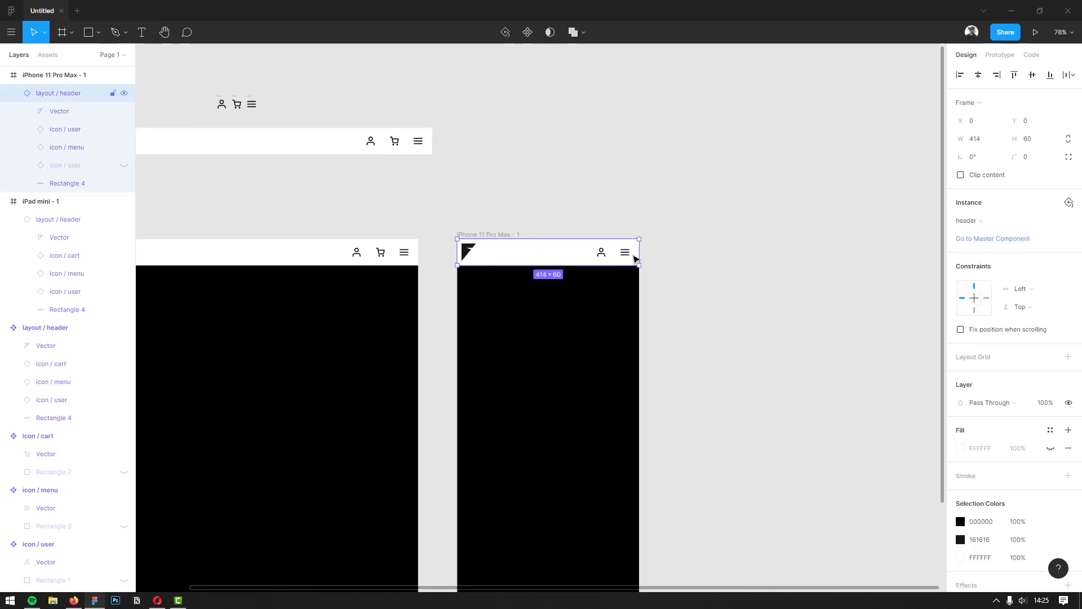
left_click(667, 253)
mouse_move(467, 216)
left_mouse_down()
mouse_move(549, 225)
mouse_move(314, 221)
left_mouse_up()
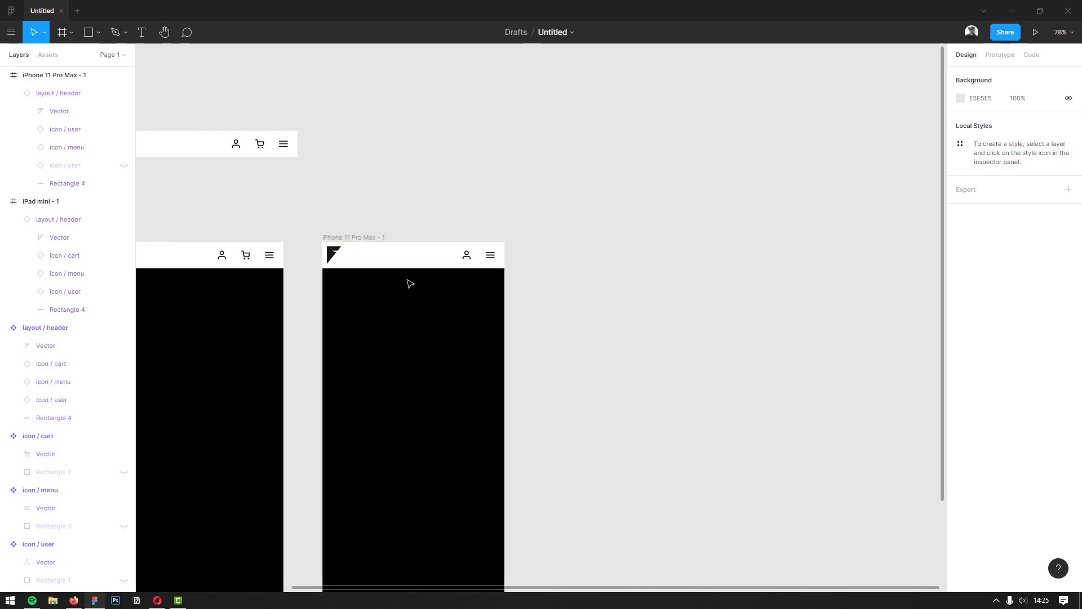
left_click(368, 255)
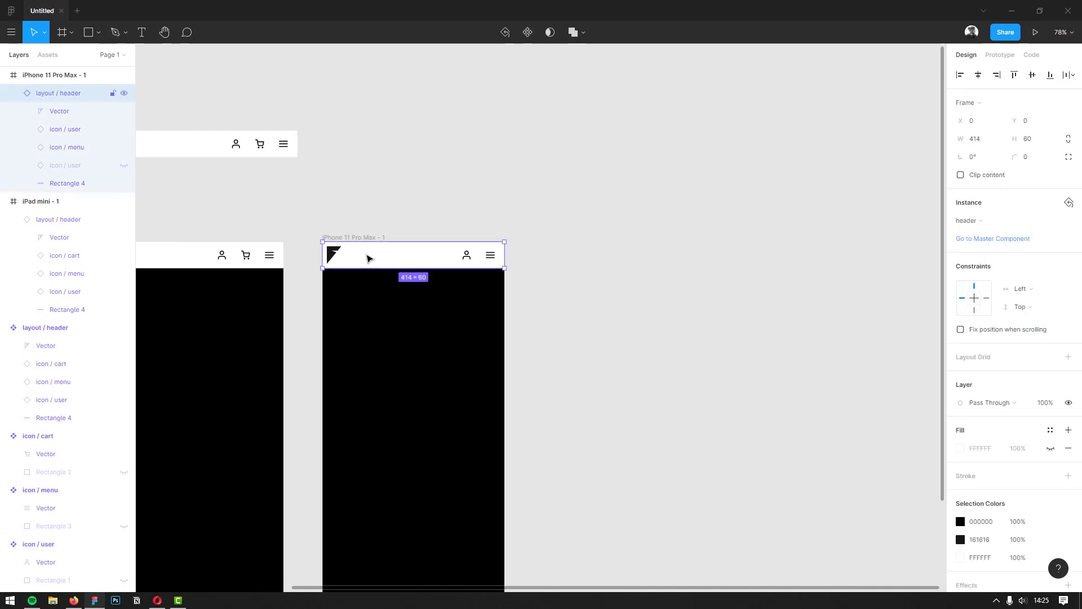
left_click(1021, 289)
left_click(1041, 315)
left_click(367, 213)
left_click(359, 238)
mouse_move(504, 303)
left_mouse_down()
mouse_move(662, 295)
mouse_move(420, 297)
mouse_move(596, 294)
left_mouse_up()
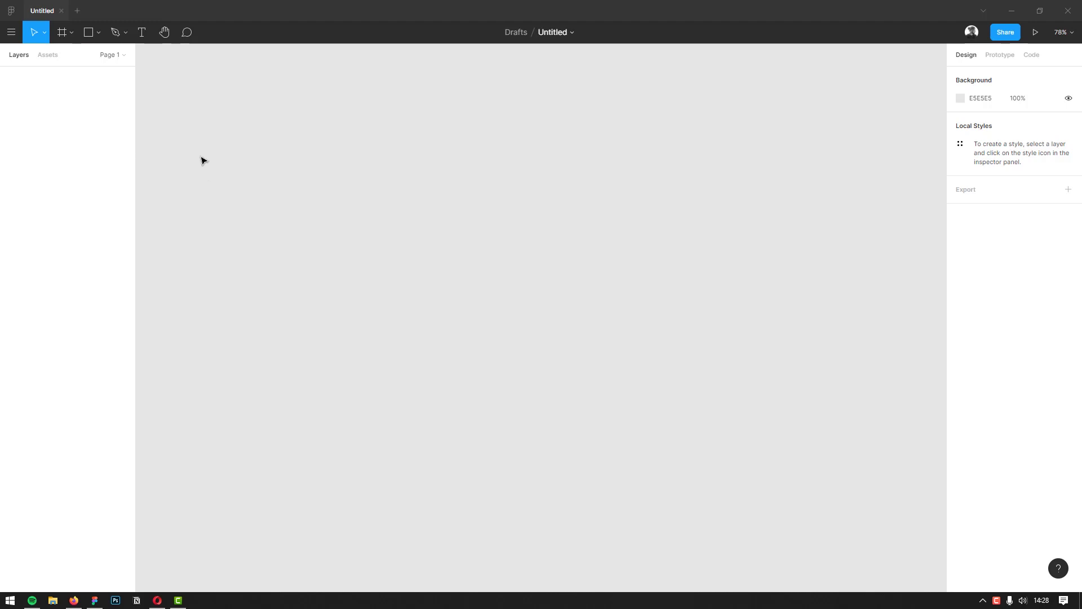
Draw a rectangle sized 550 × 120
left_click(89, 33)
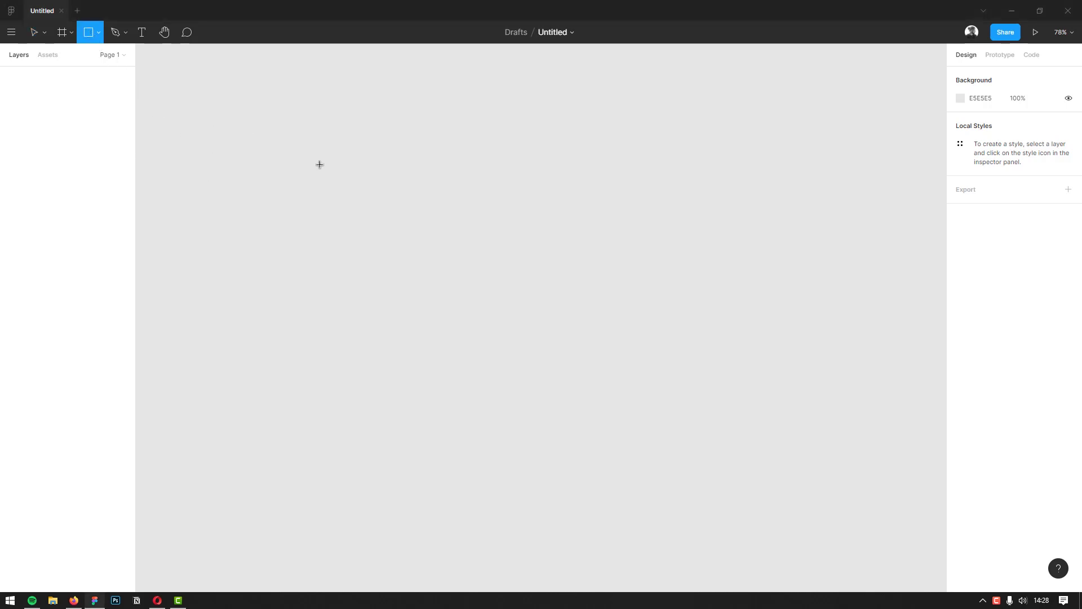
left_click_drag(406, 221, 655, 281)
left_click(987, 126)
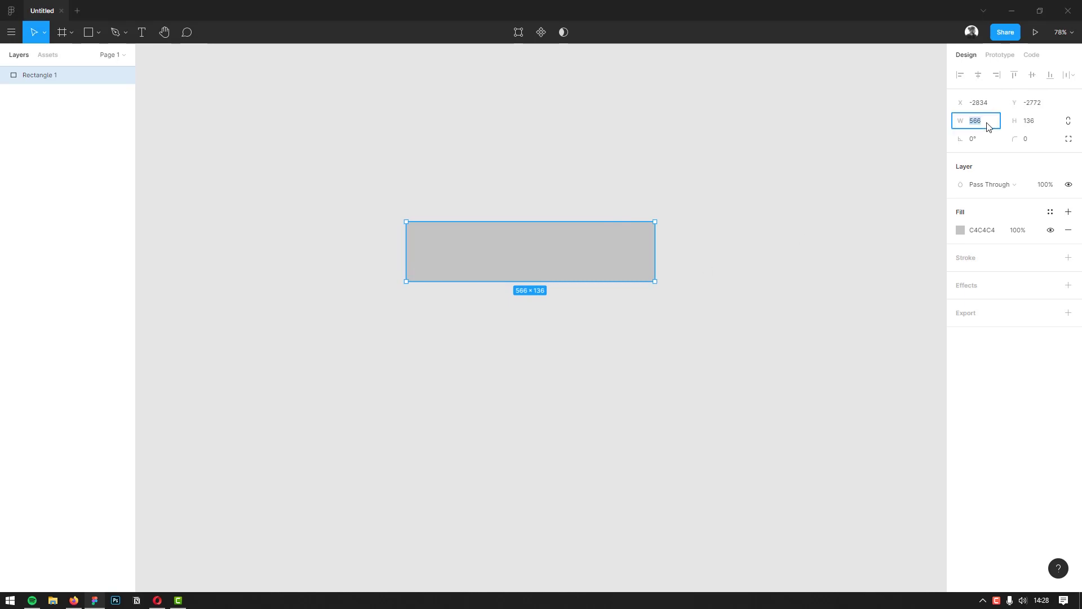
key("Tab")
type("20")
key("Return")
Give the rectangle an 8 px corner radius and a 000000 black fill
left_click(1021, 137)
type("8")
key("Return")
left_click(986, 232)
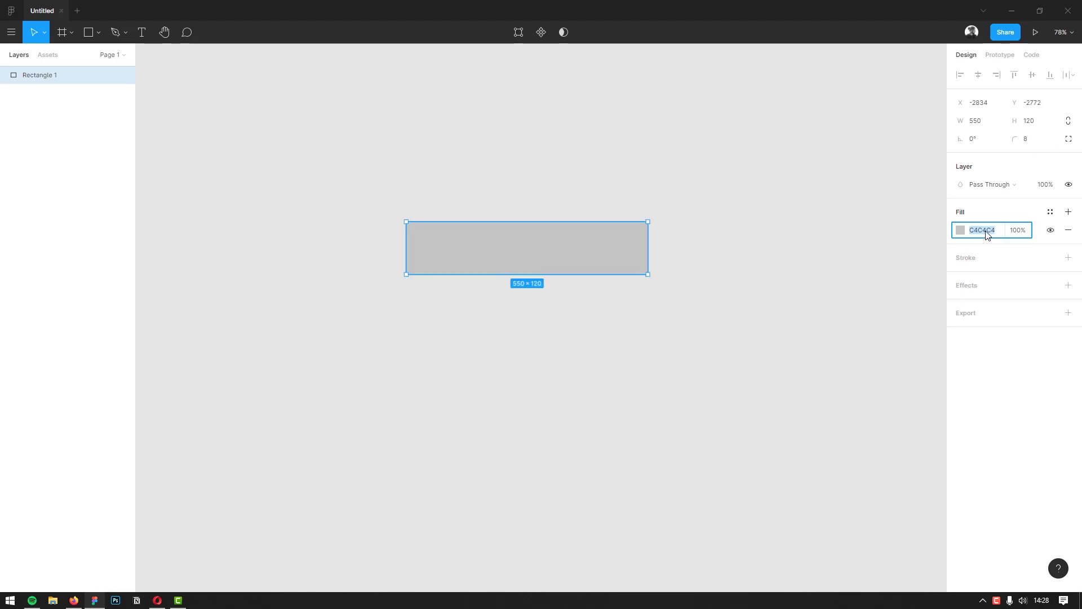
type("000")
key("Return")
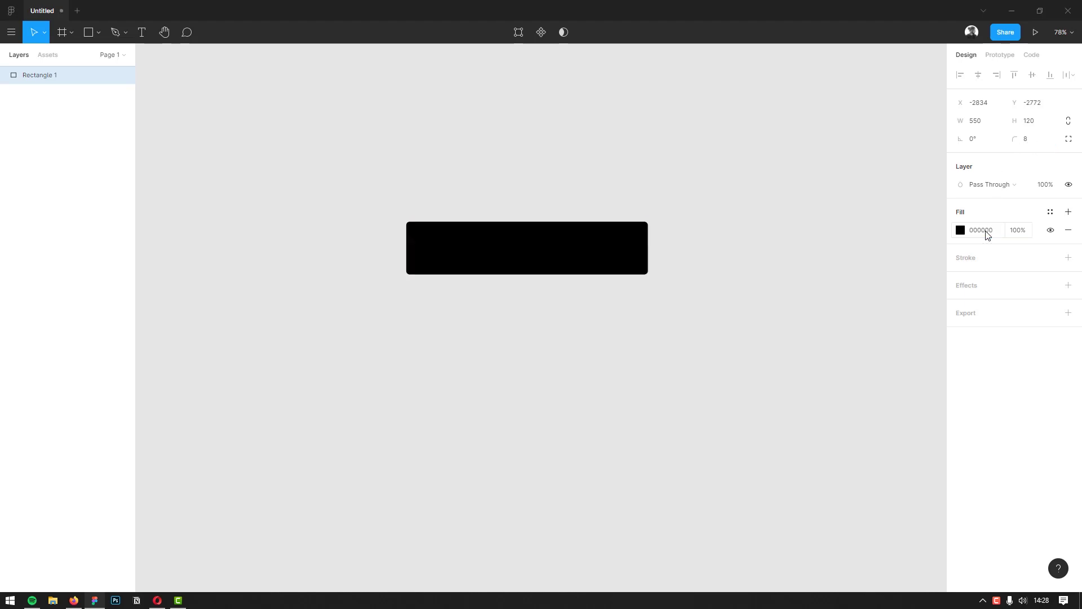
left_click(709, 291)
left_click_drag(709, 291, 684, 334)
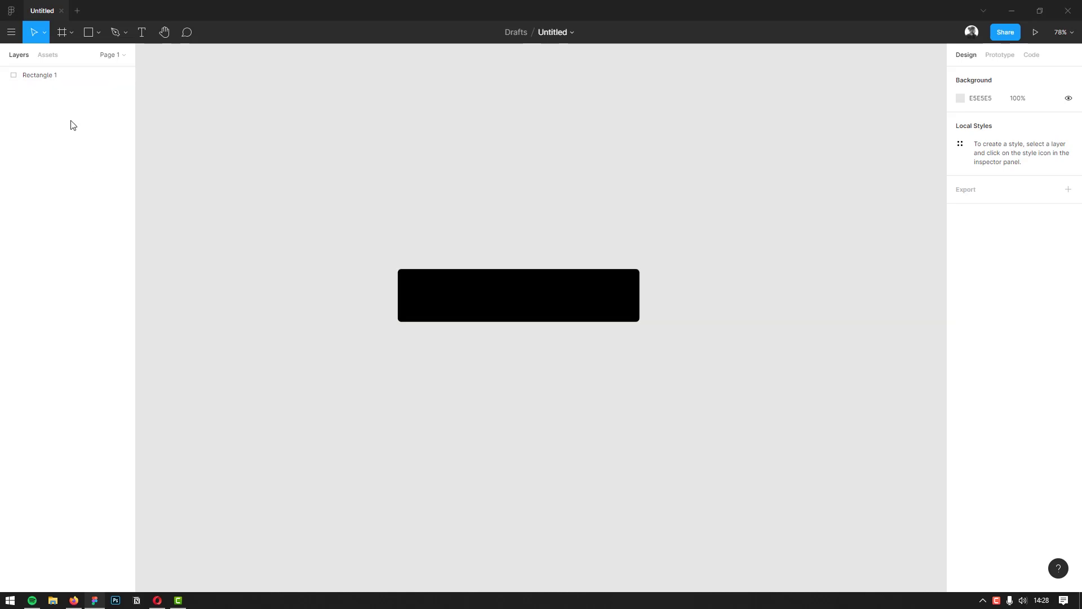
left_click(99, 33)
Draw an 80 × 80 circle at the bar's left end, 20 px from its left, top and bottom
left_click(91, 97)
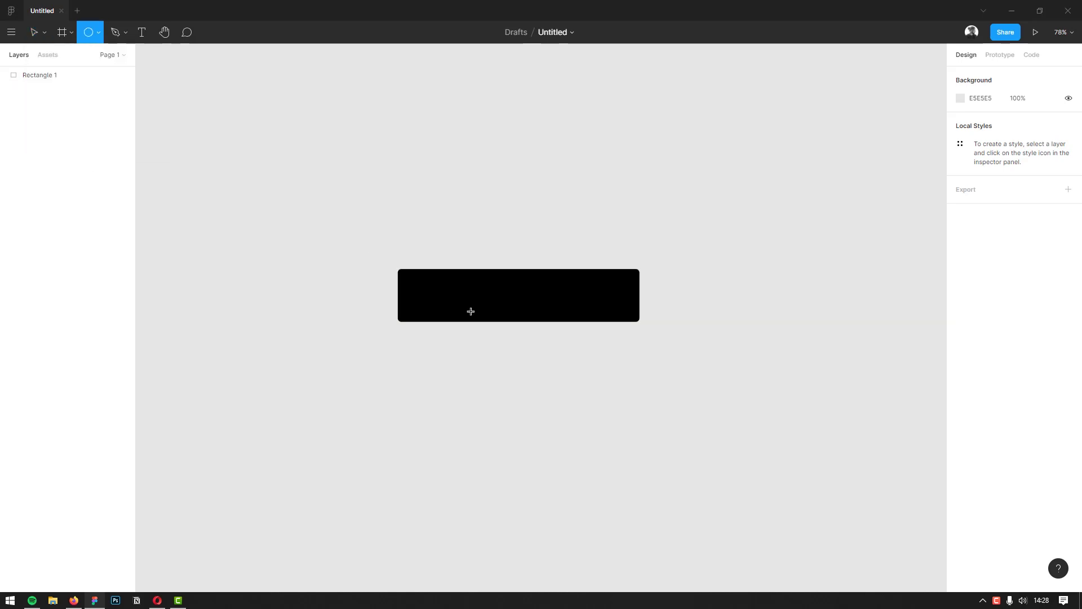
left_click_drag(409, 278, 445, 314)
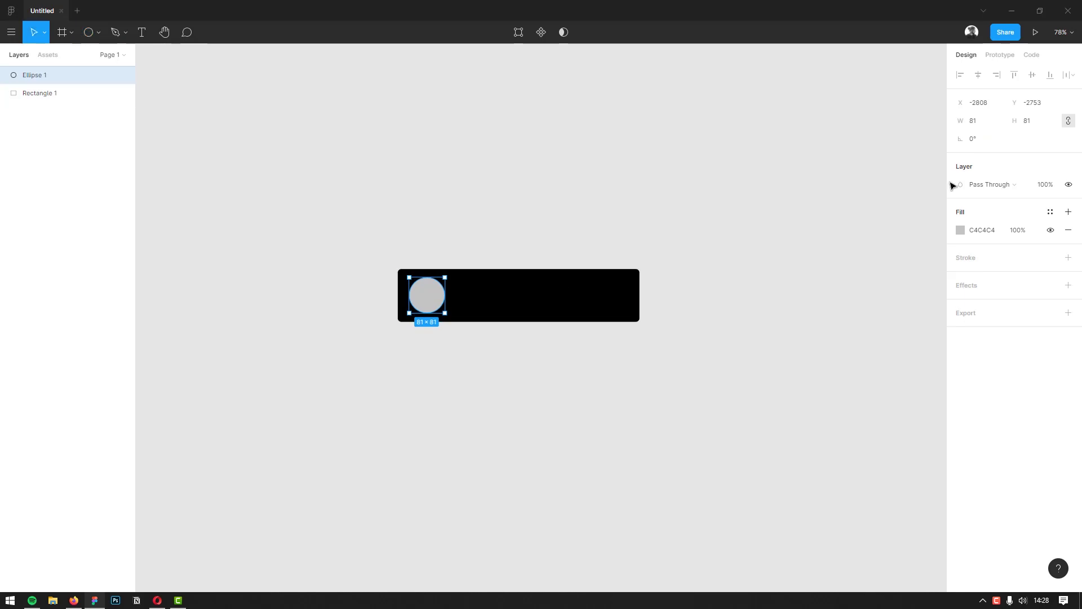
left_click(988, 125)
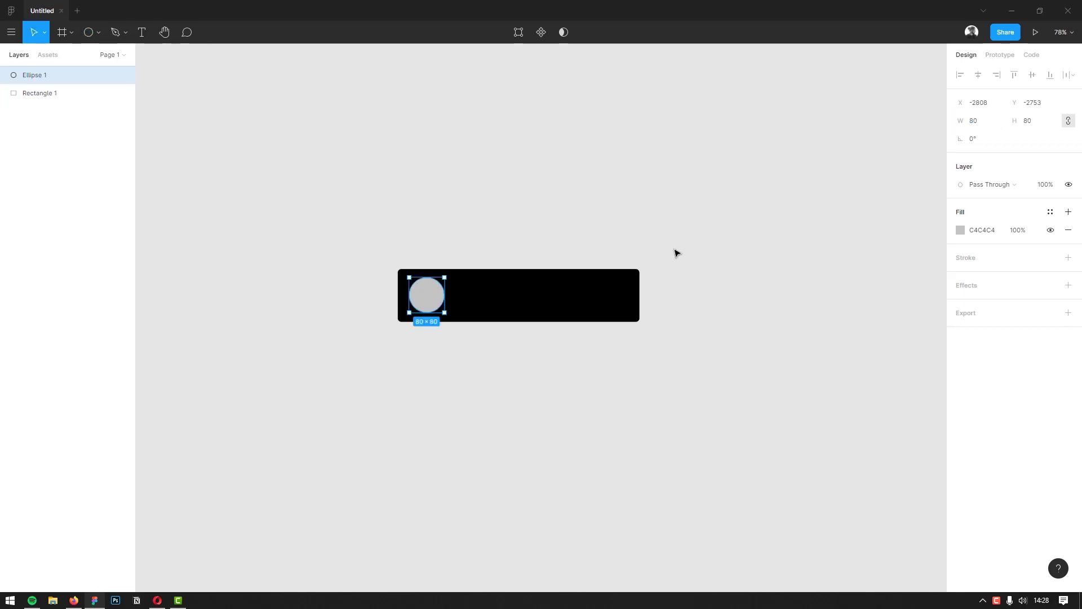
left_click(630, 286, "shift")
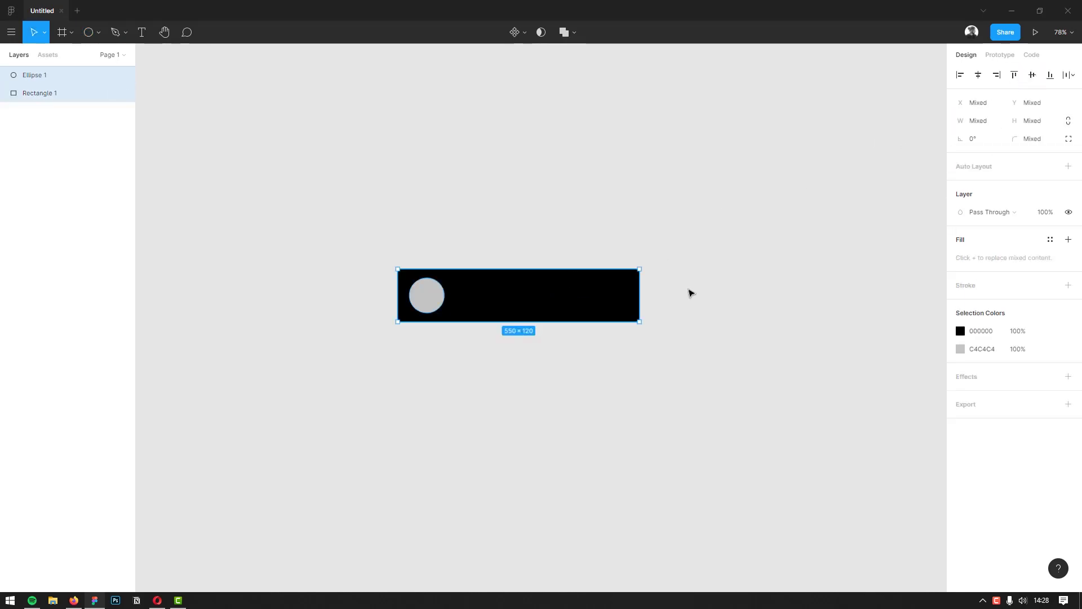
key("Escape")
left_click(434, 308)
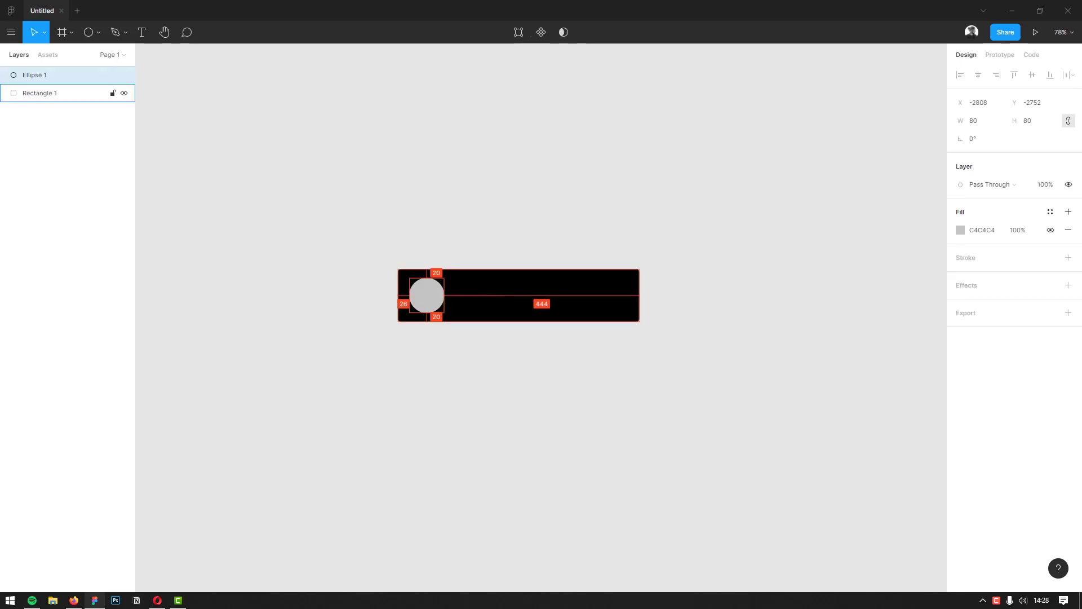
key("Left")
key("Left")
key("Left")
key("Left")
key("Left")
key("Left")
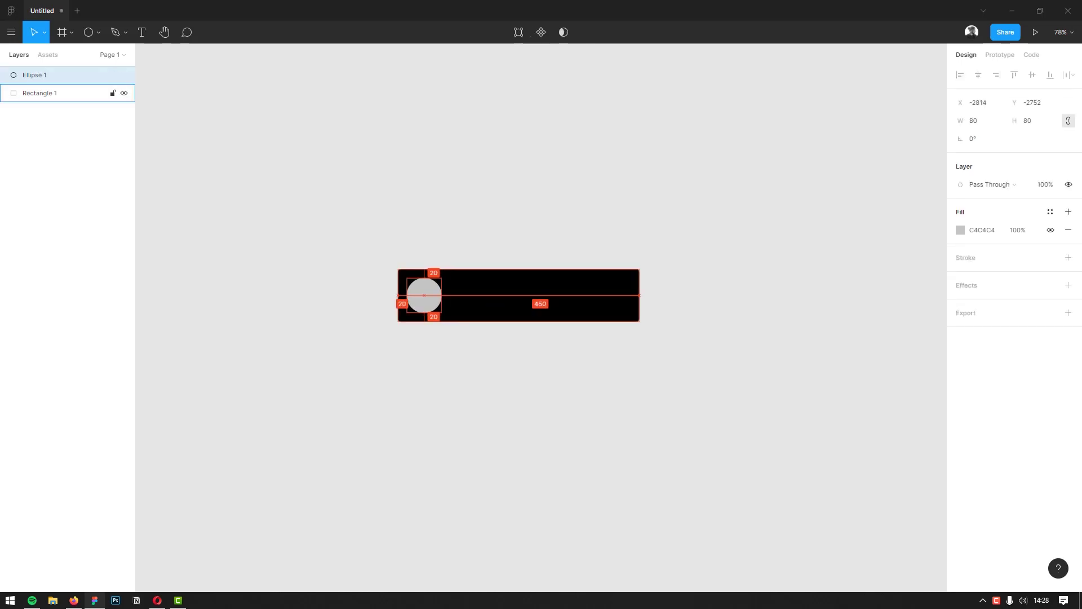
left_click(484, 367)
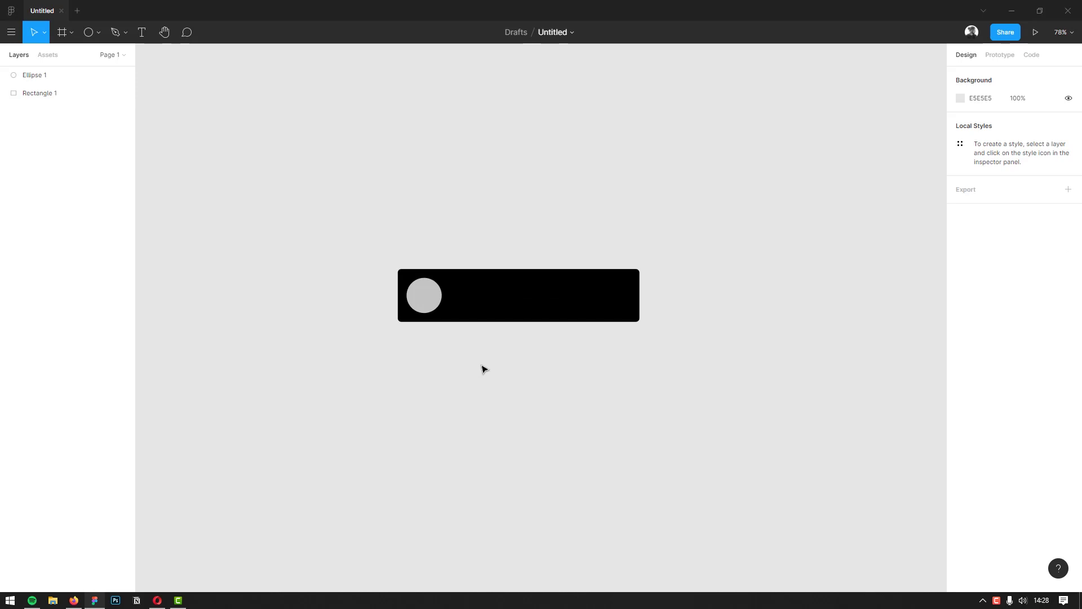
left_click(143, 37)
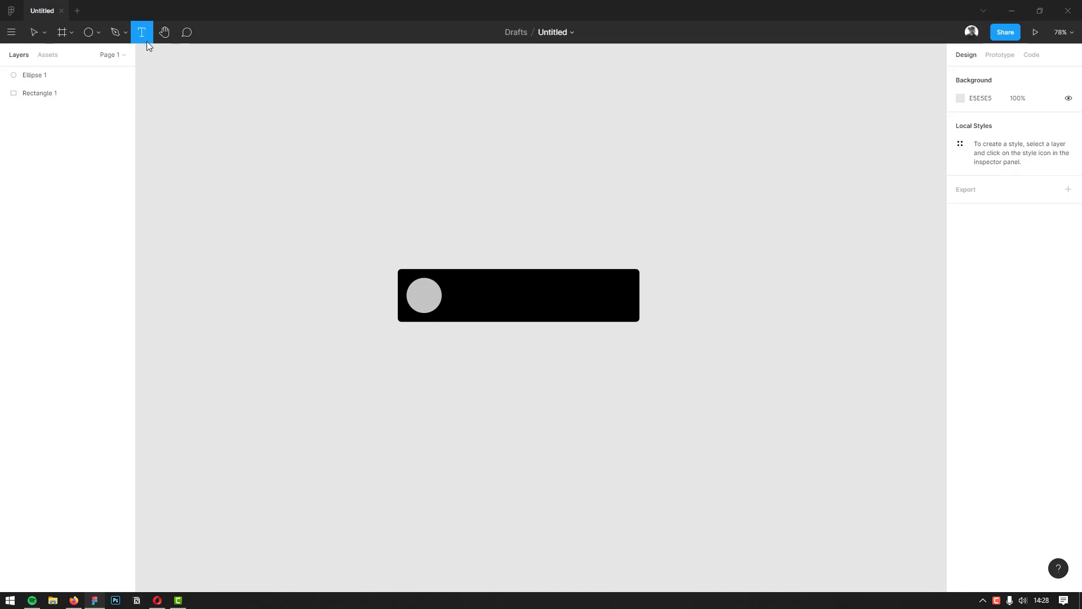
Add a white name text label beside the circle in the card
left_click(459, 297)
type("Ferd")
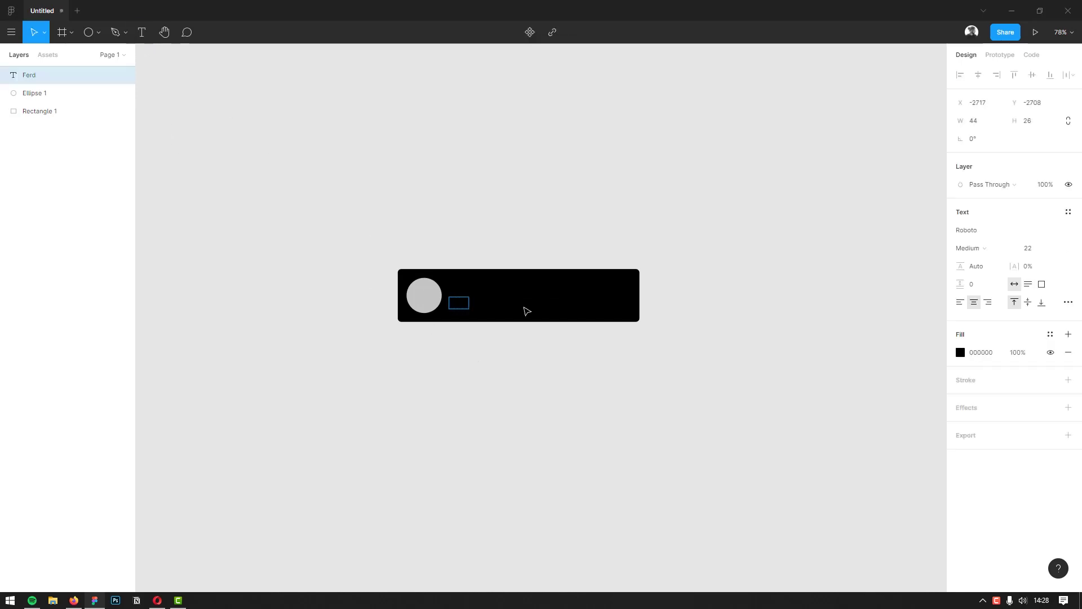
type("i Ç")
key("Escape")
left_click(993, 355)
key("Return")
left_click(562, 386)
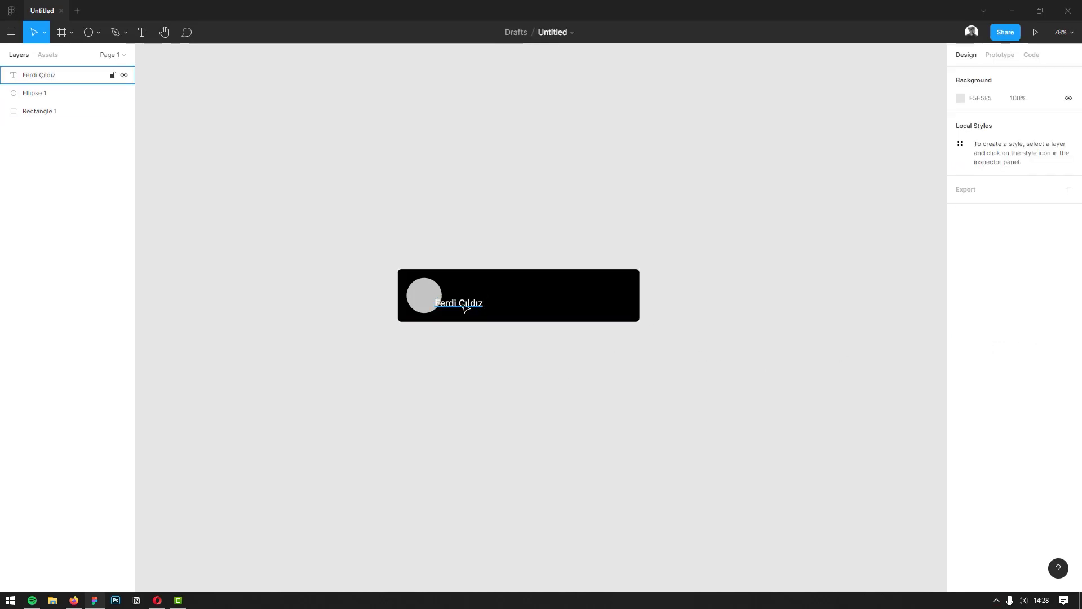
left_click_drag(464, 307, 490, 300)
Set the name text to font size 28, left-aligned
left_click(1042, 250)
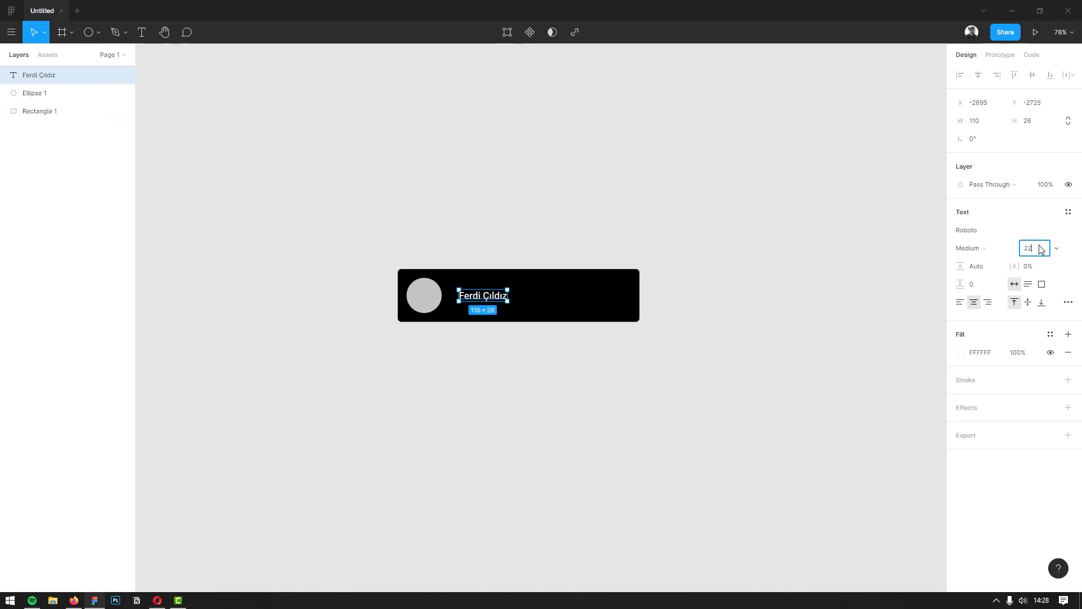
type("8")
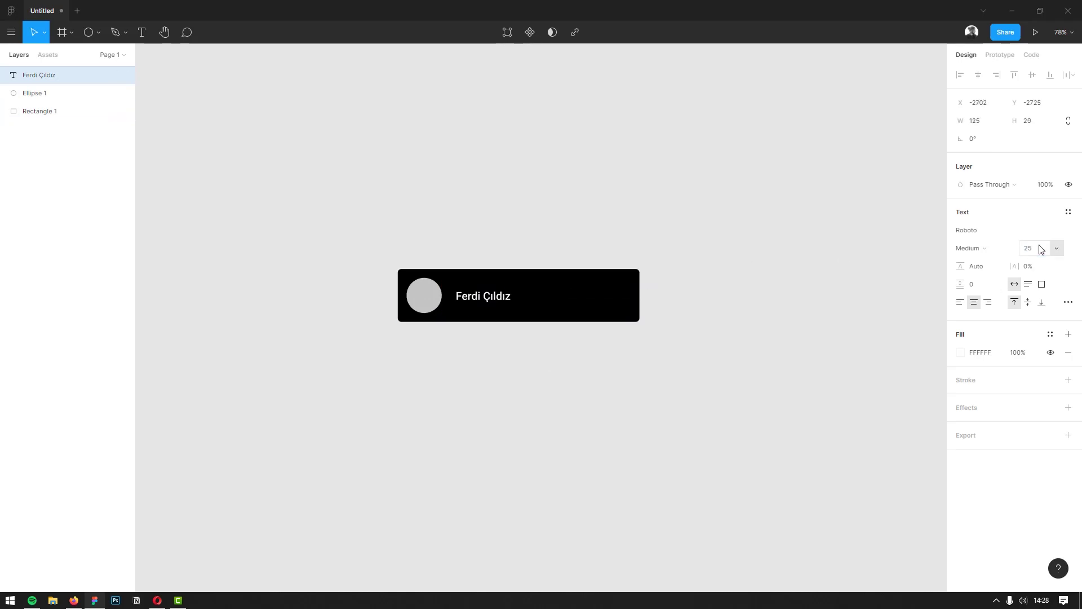
key("Return")
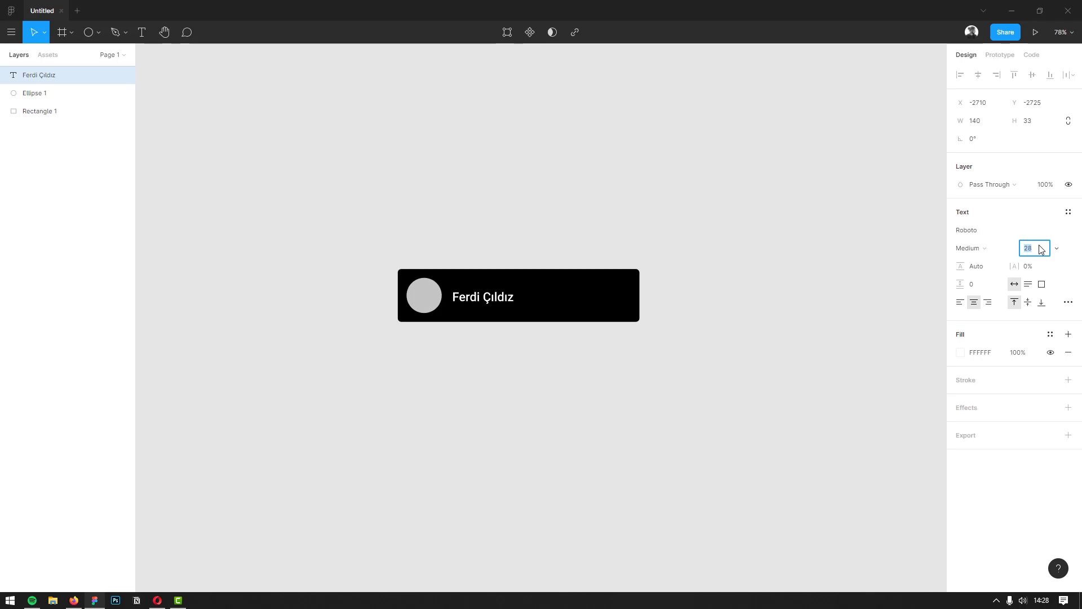
left_click(961, 302)
left_click(561, 389)
left_click(476, 297)
key("alt")
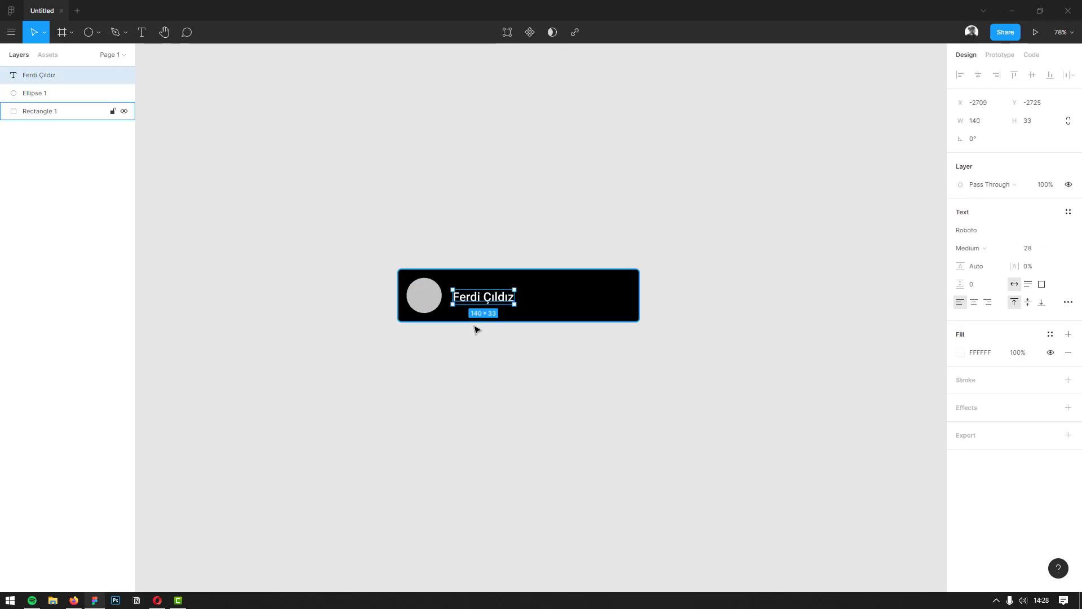
key("Escape")
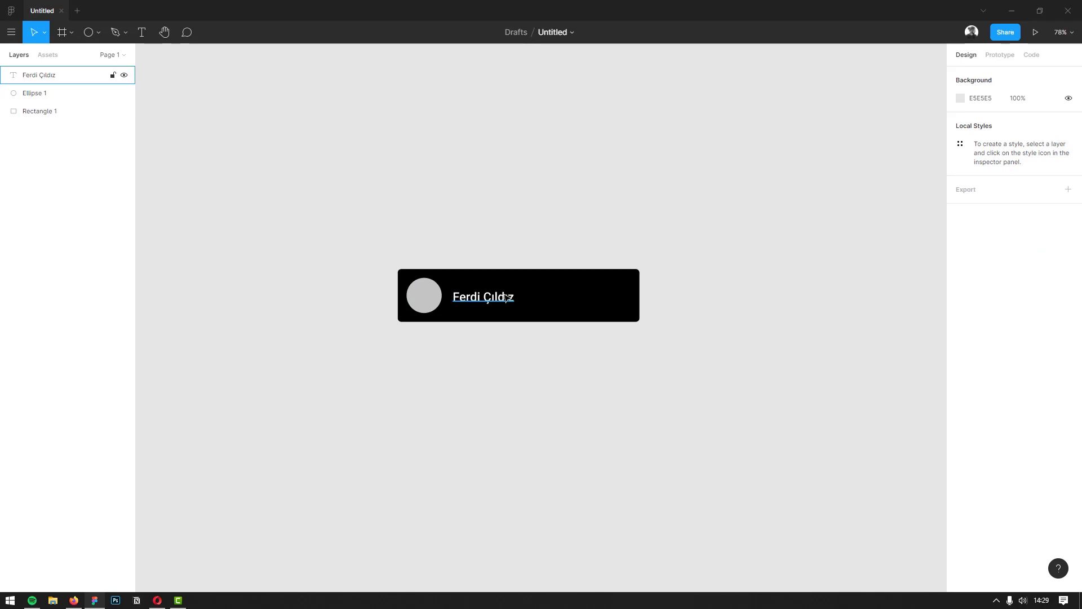
Duplicate the name as a » arrow near the card's right end, vertically centred in the card
left_click_drag(501, 298, 603, 298)
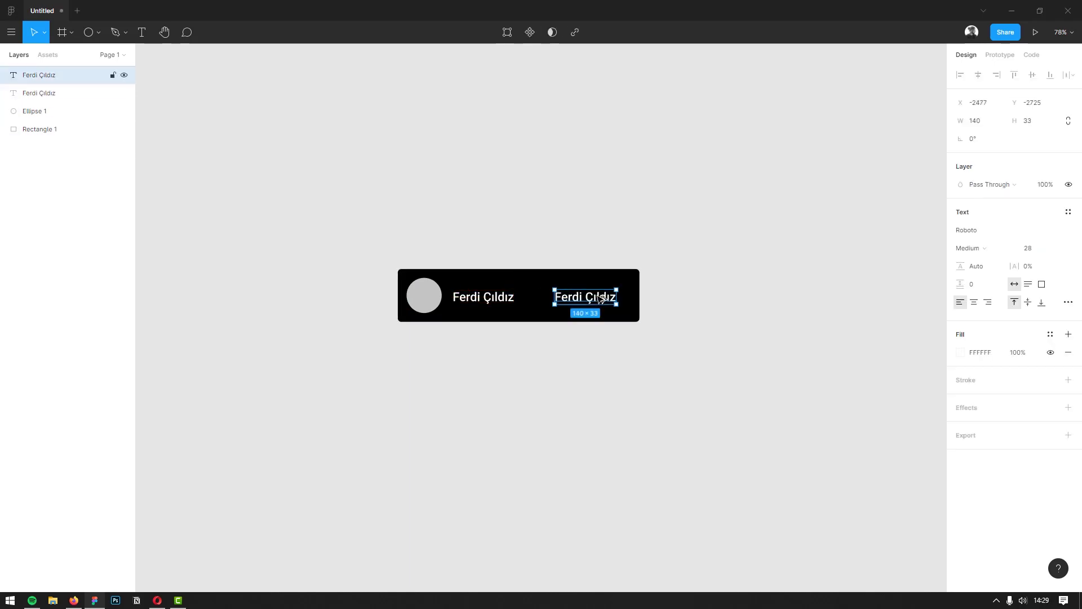
type("»")
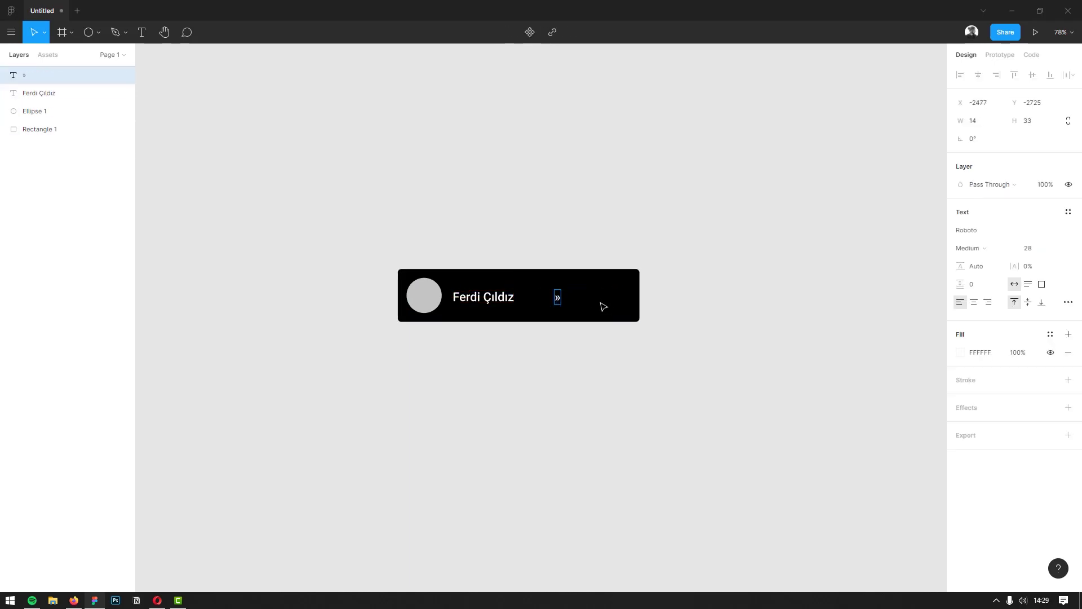
left_click(540, 349)
left_click_drag(558, 299, 607, 299)
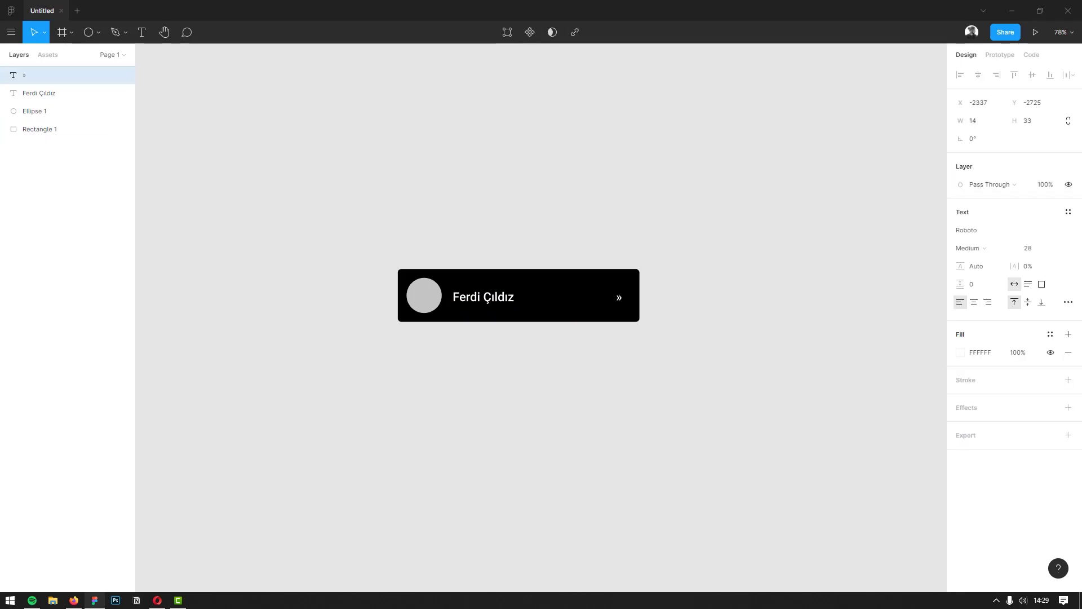
left_click(612, 313, "shift")
left_click(1033, 75)
left_click(485, 299, "shift")
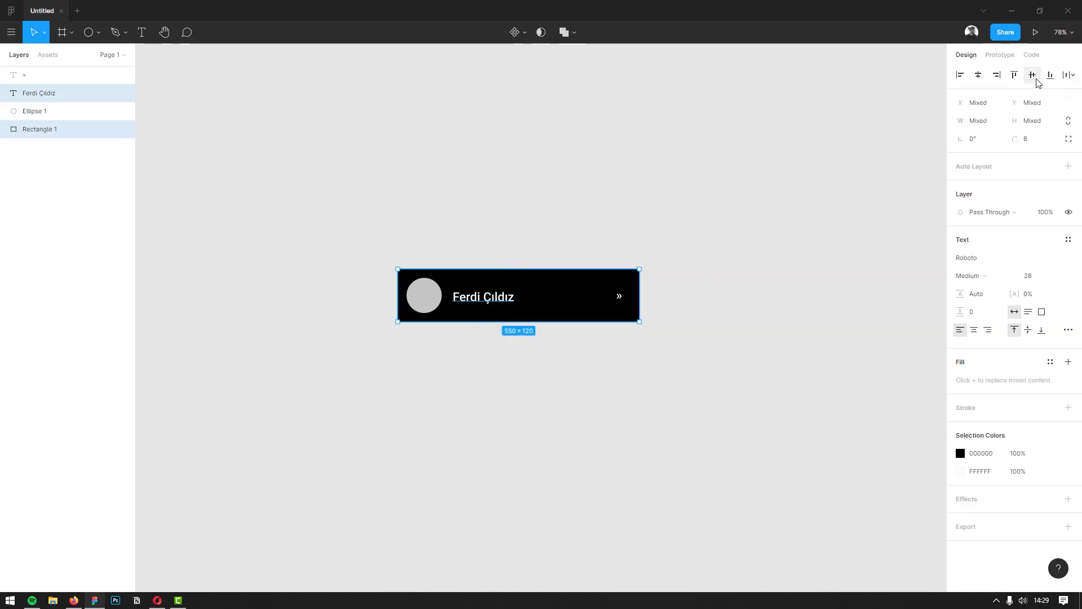
Vertically centre the name text and select the grey profile circle
left_click(1033, 75)
left_click(780, 253)
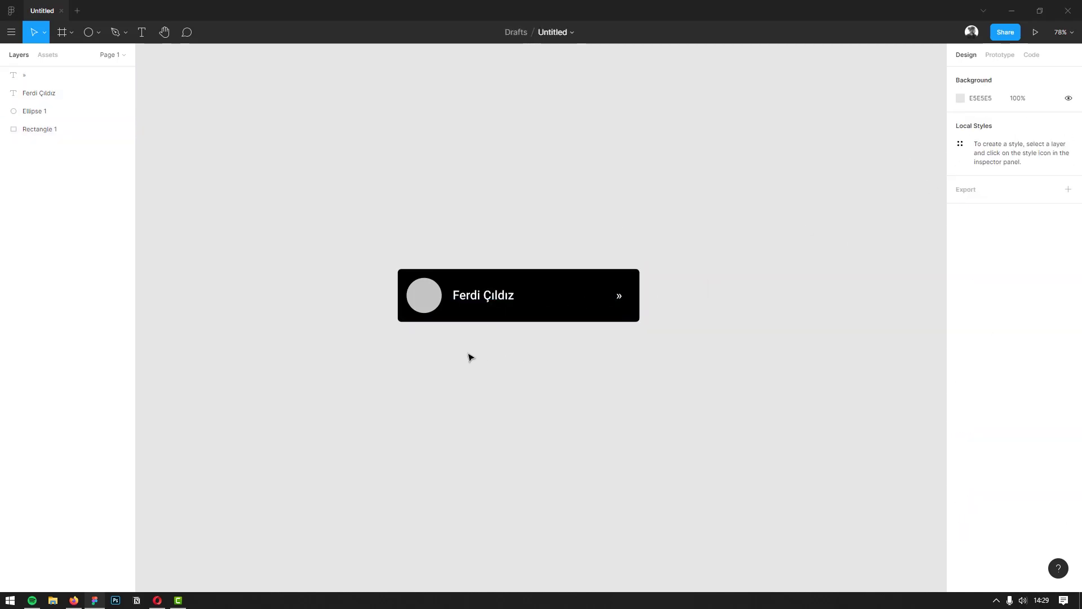
left_click(431, 303)
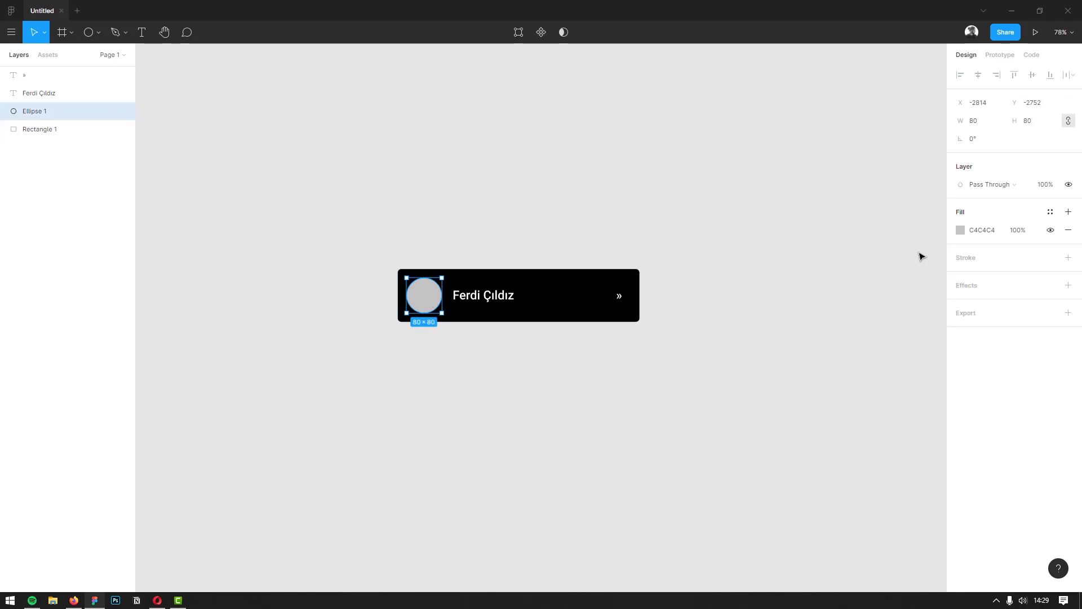
Give the circle an image fill of ferdi.png, then select all the card's layers
left_click(962, 231)
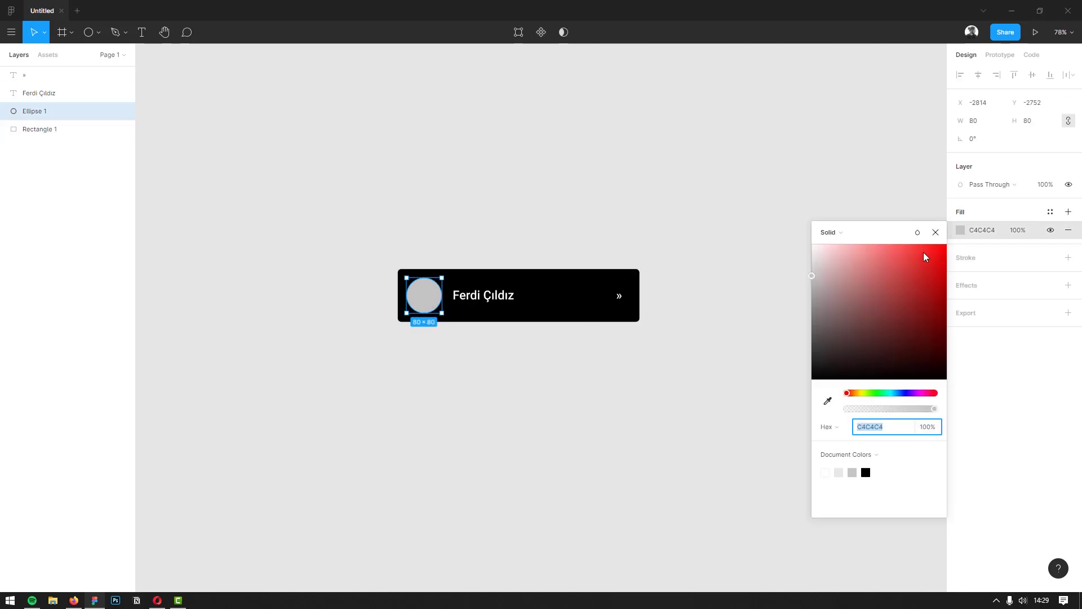
left_click(825, 231)
left_click(837, 300)
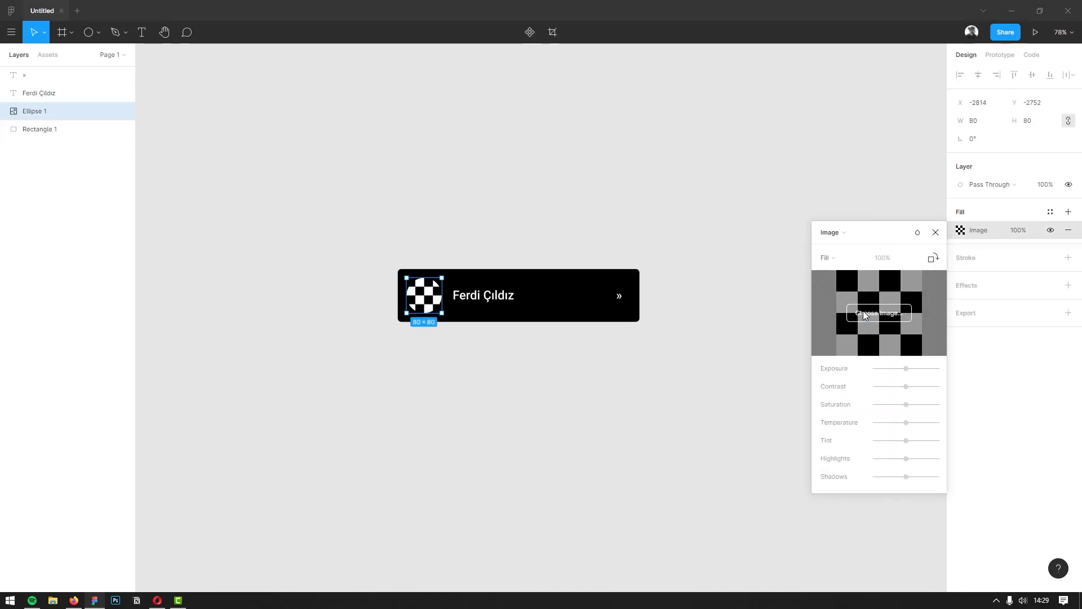
left_click(864, 313)
double_click(262, 104)
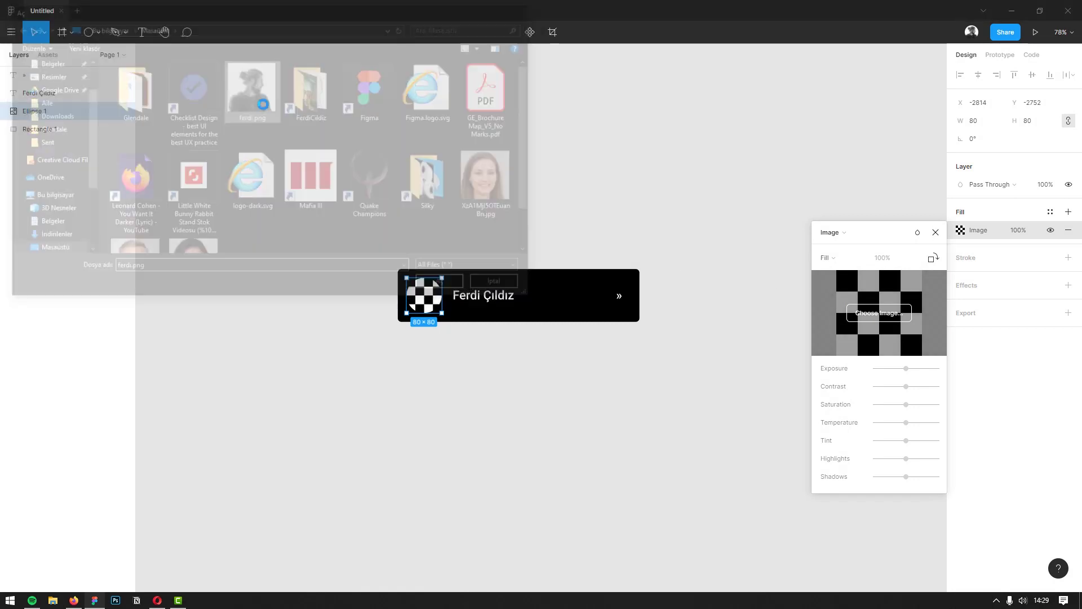
left_click(351, 209)
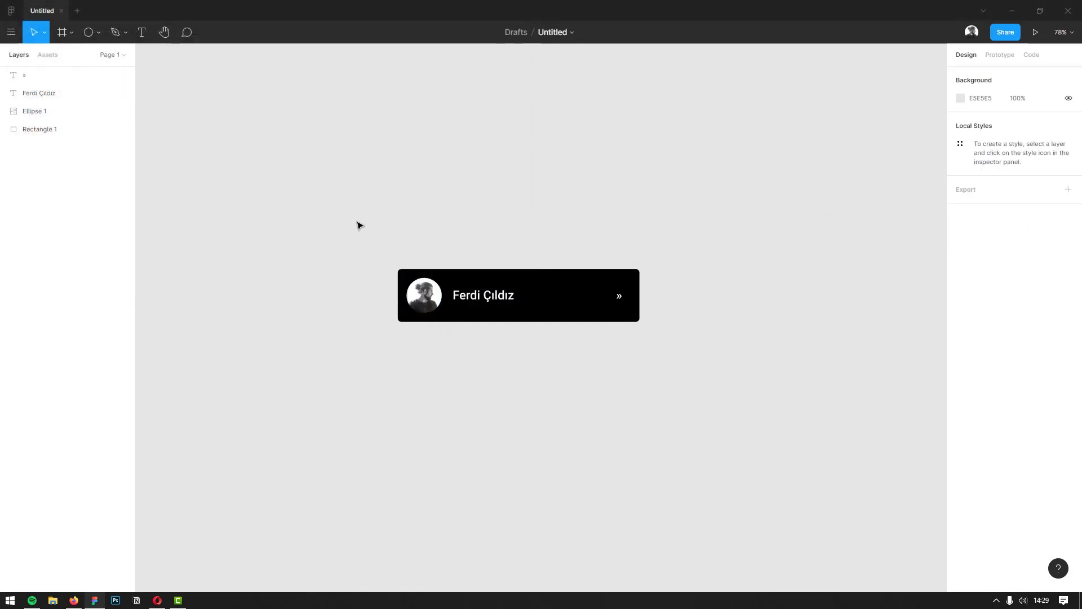
left_click_drag(357, 234, 674, 355)
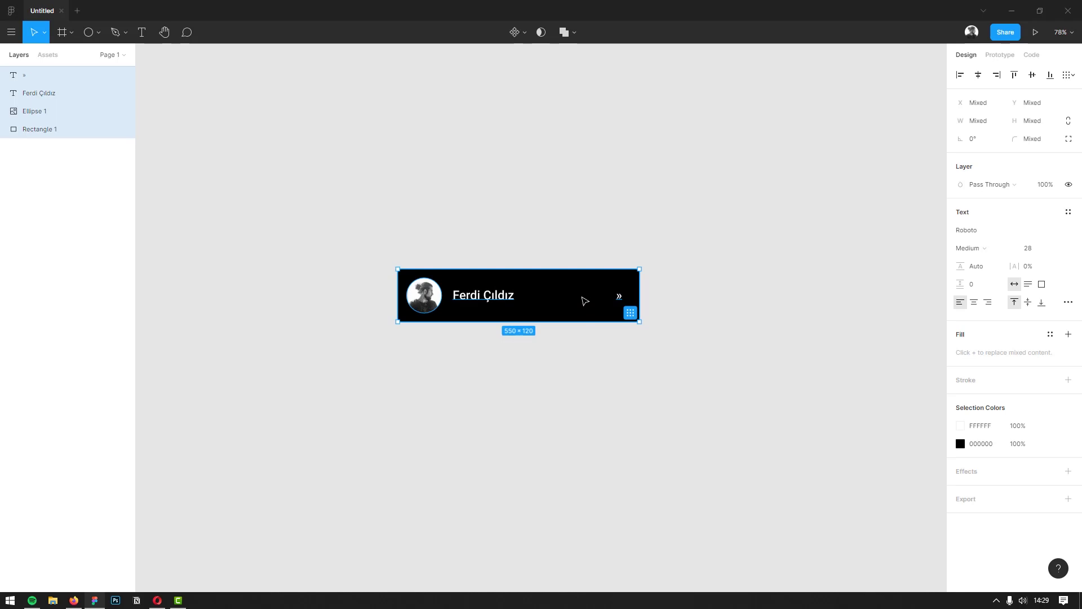
right_click(582, 297)
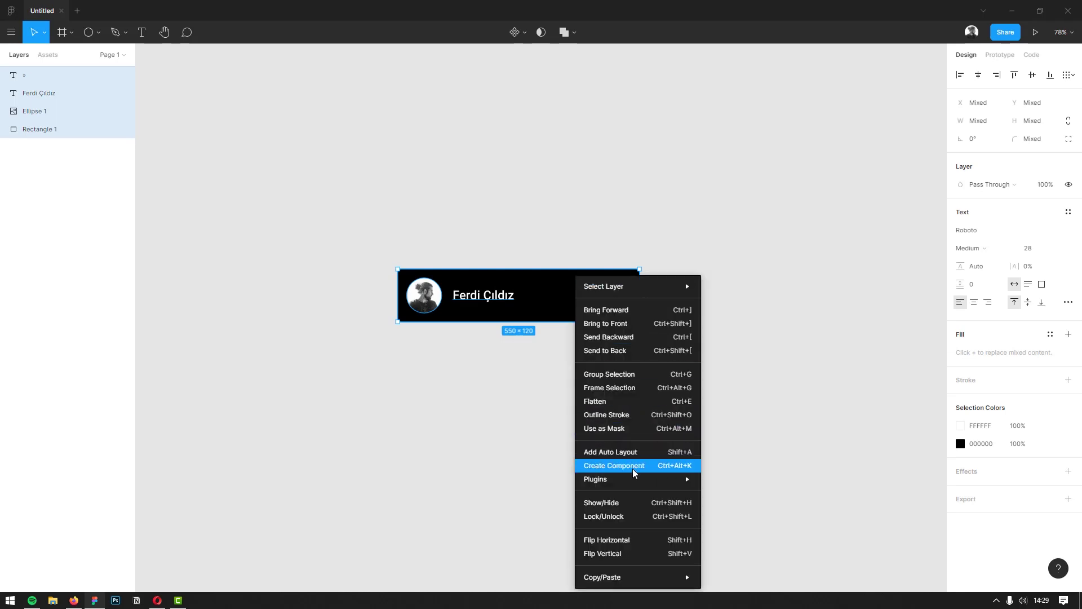
Convert the selected card layers into a component named 'card / main'
left_click(634, 472)
key("ctrl+r")
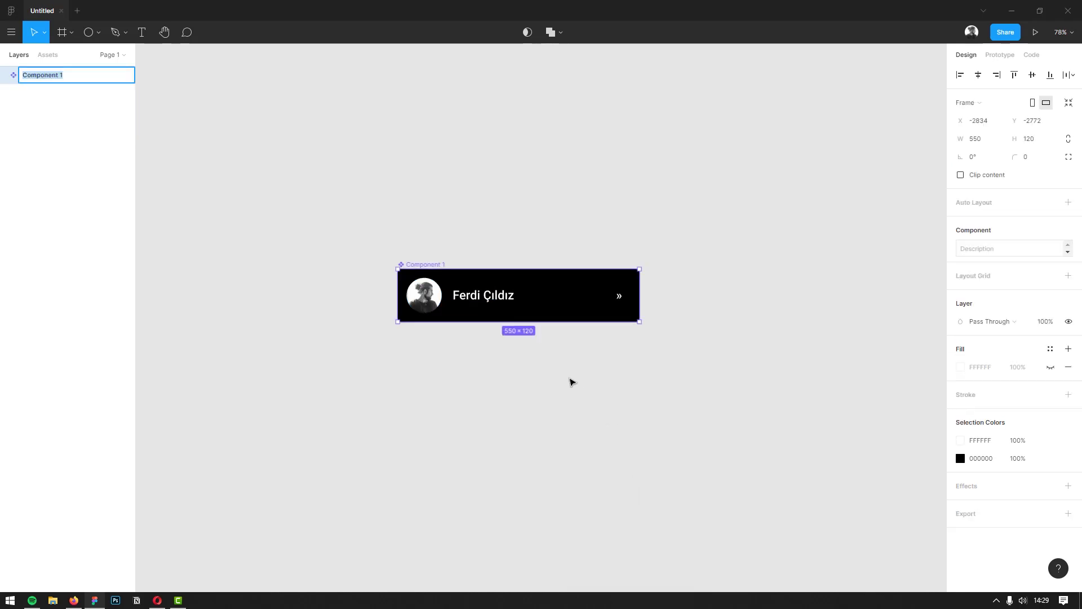
type("card / ")
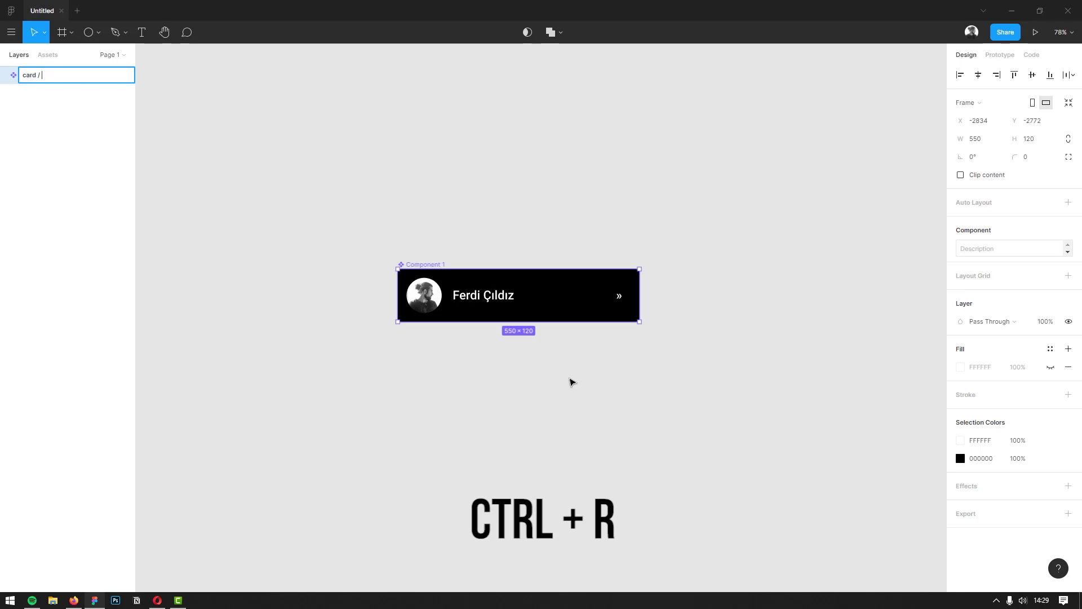
type("main")
key("Return")
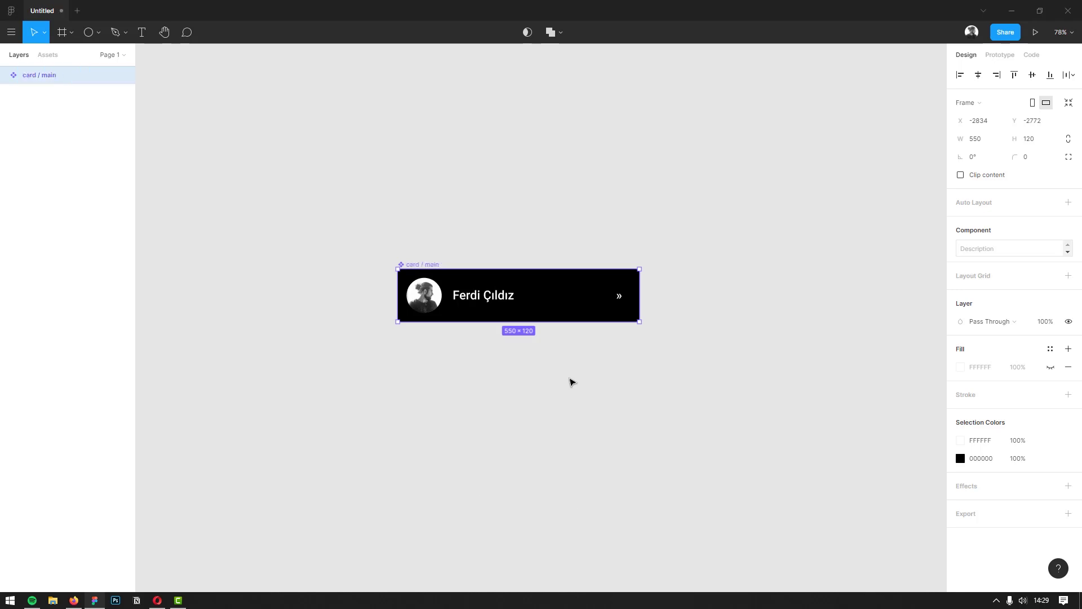
left_click(546, 409)
left_click_drag(559, 373, 525, 314)
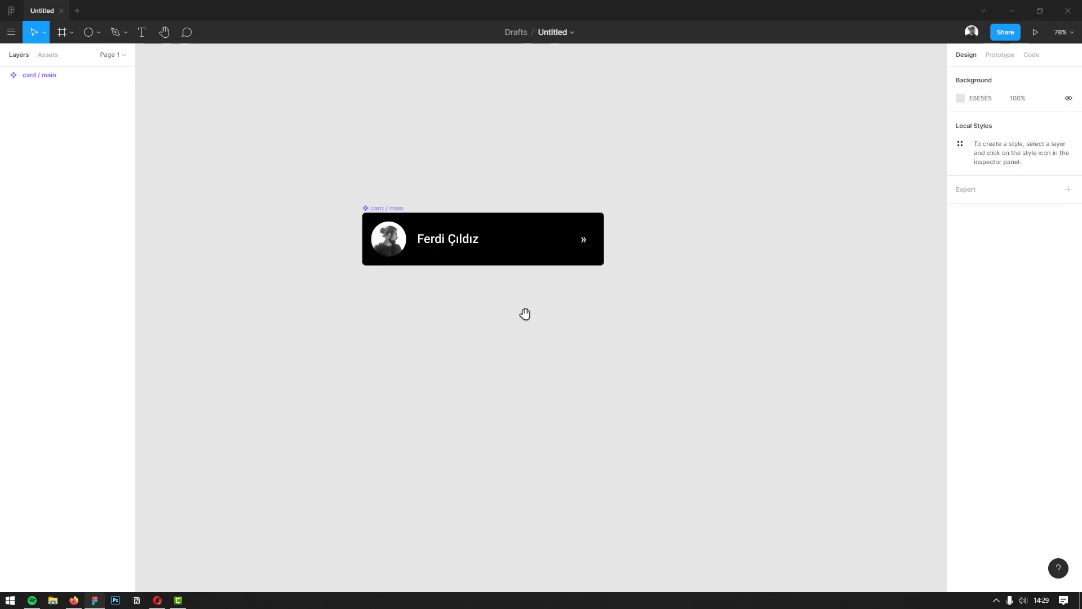
Place an instance of the card below it and swap its photo for the woman's portrait
left_click_drag(490, 236, 496, 313, "alt")
double_click(399, 325)
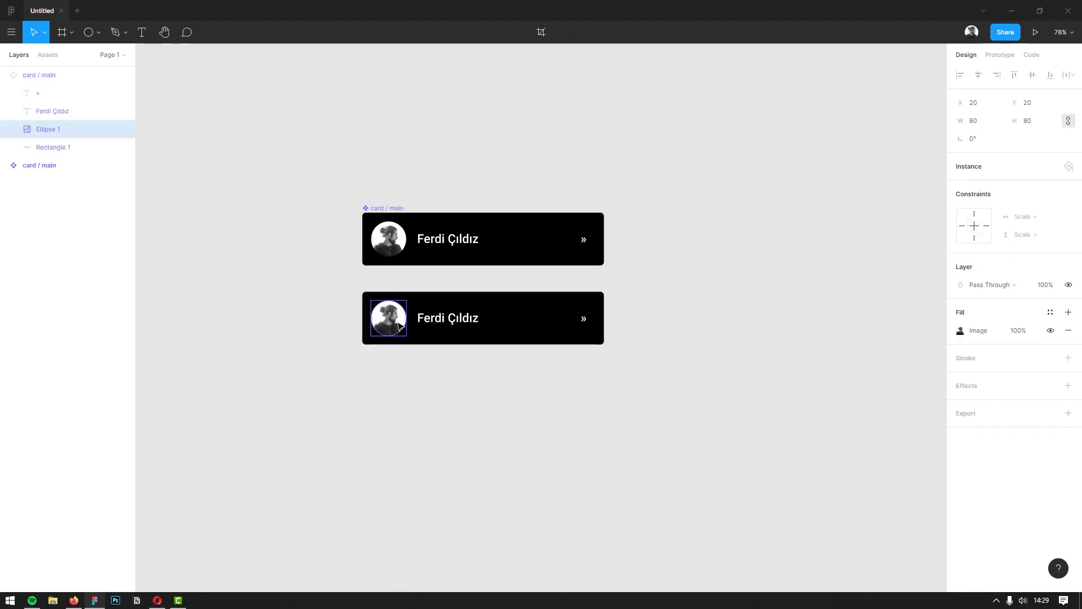
left_click(980, 333)
left_click(876, 401)
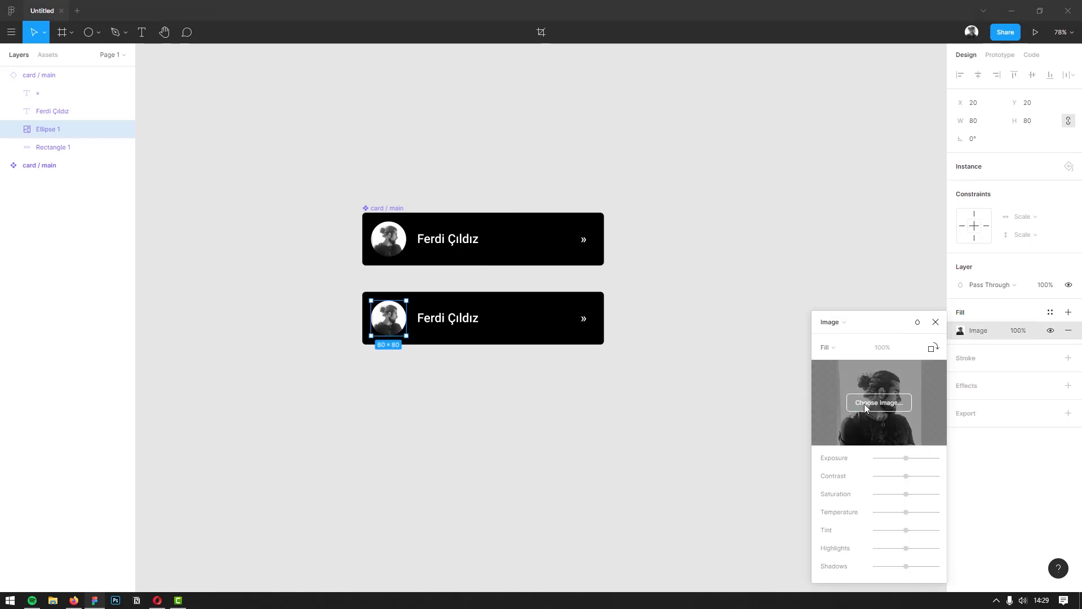
double_click(500, 189)
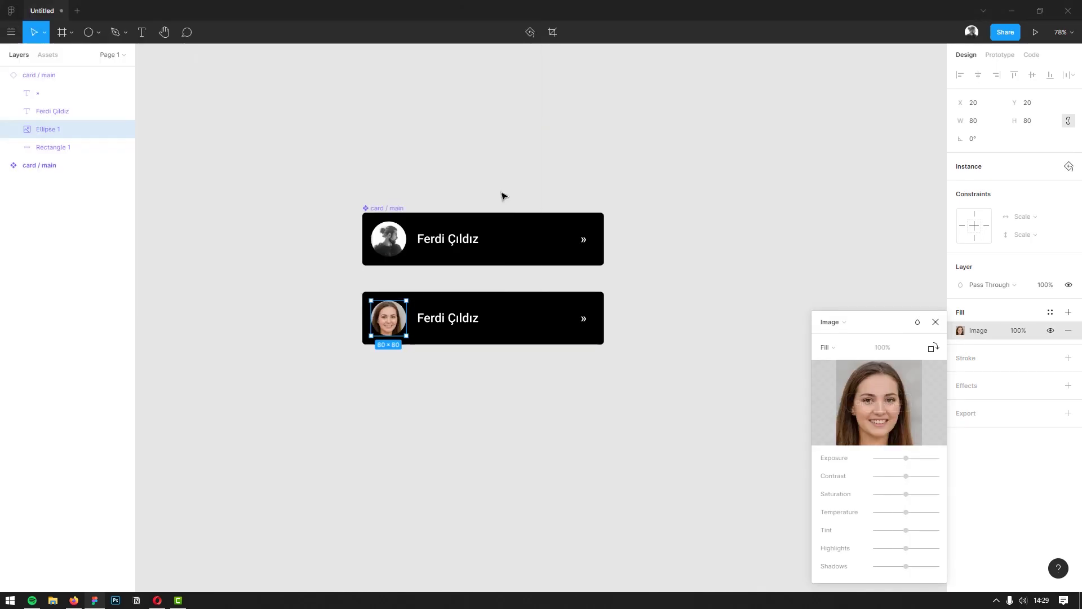
Replace the copied card's name text with the woman's placeholder name
double_click(454, 321)
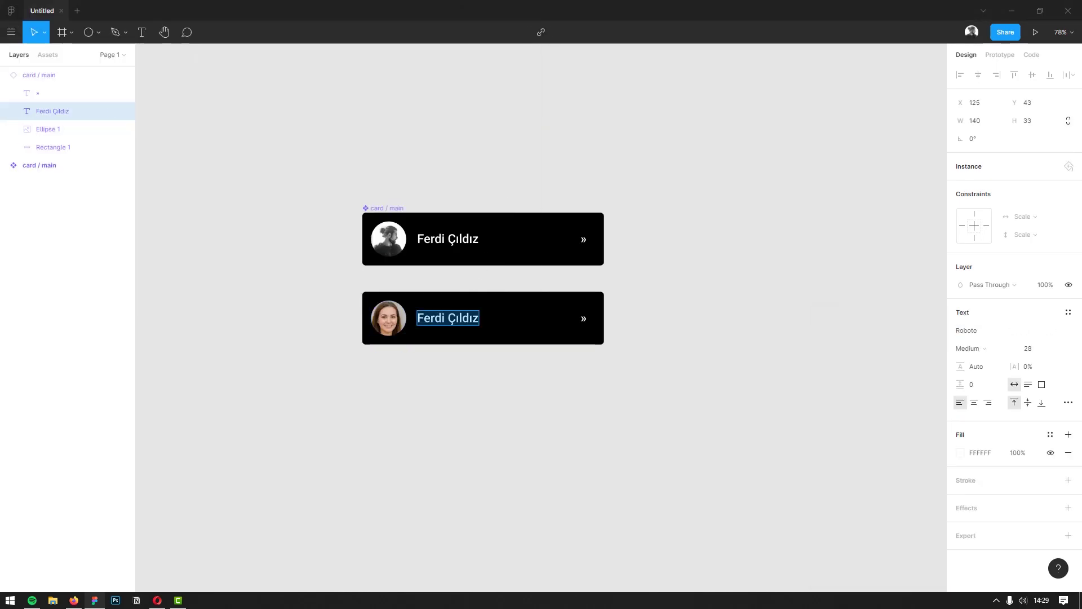
type("Jane Doe")
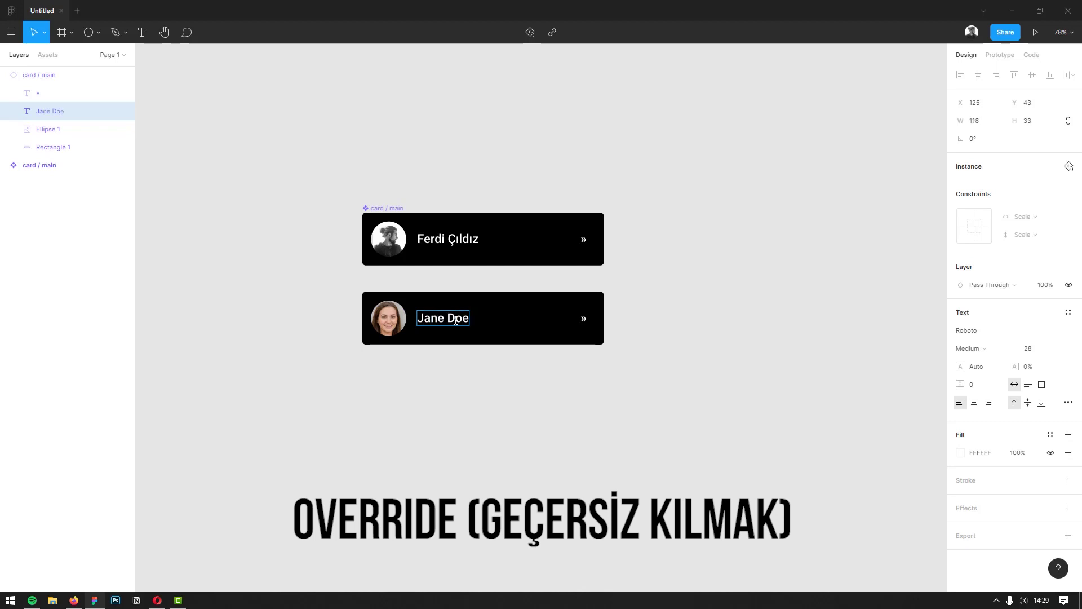
left_click(447, 411)
Give the woman's card a dark purple 722380 background and duplicate it below
double_click(557, 337)
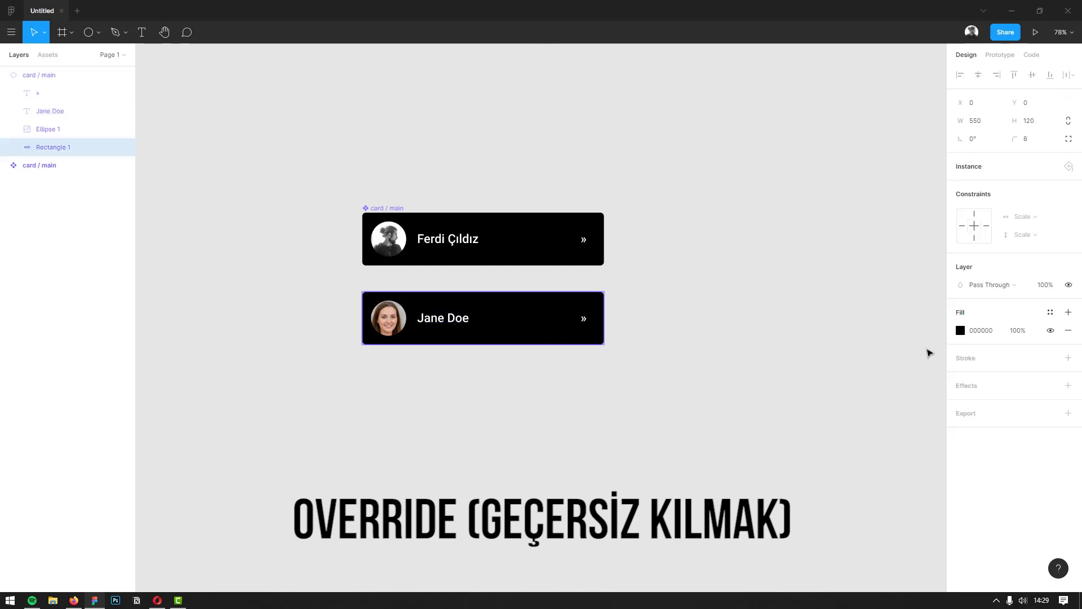
left_click(961, 331)
left_click_drag(899, 458, 916, 459)
mouse_move(889, 356)
left_mouse_down()
mouse_move(898, 364)
mouse_move(871, 343)
left_mouse_up()
left_click(732, 344)
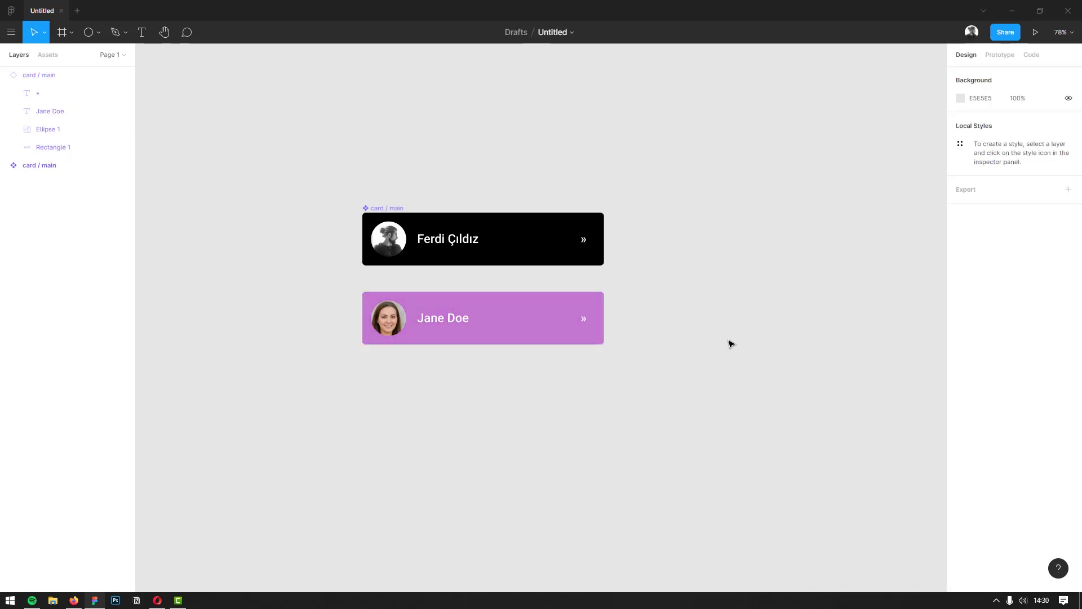
left_click(443, 321, "ctrl")
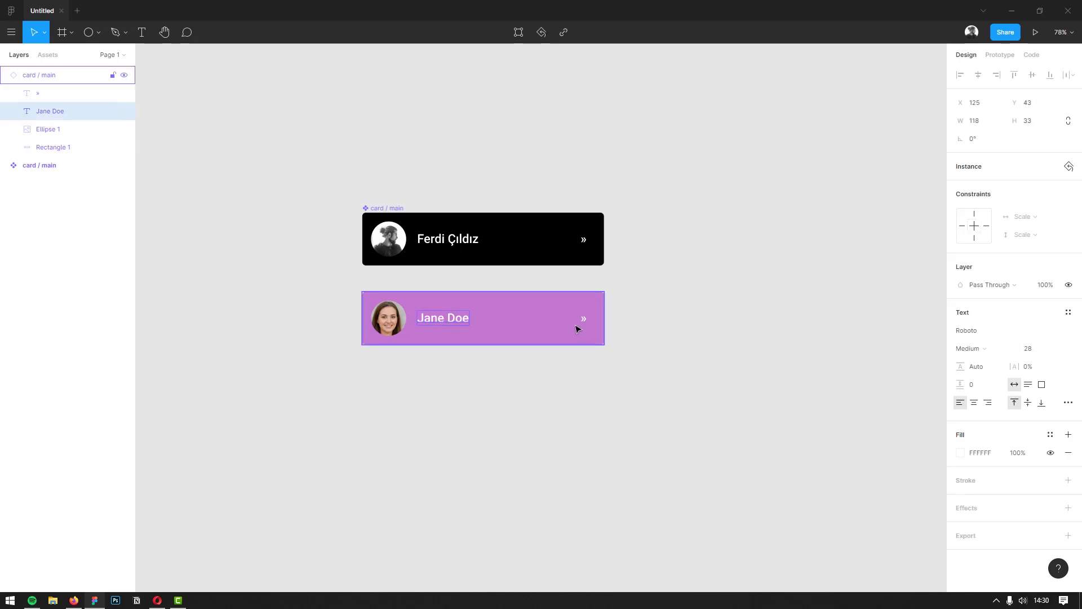
left_click(597, 333)
left_click(960, 330)
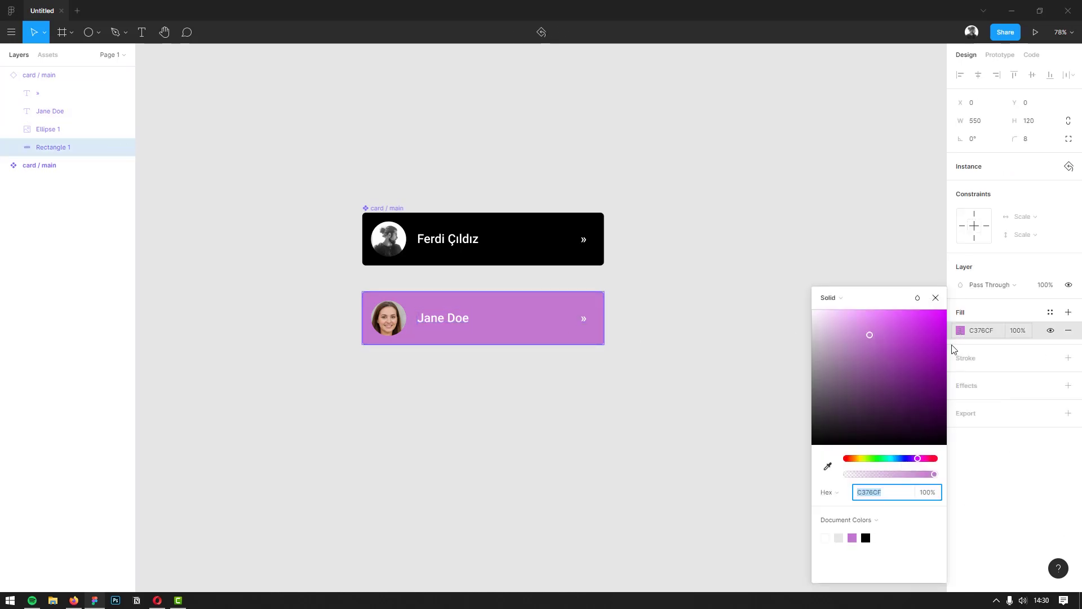
left_click(909, 379)
left_click(663, 395)
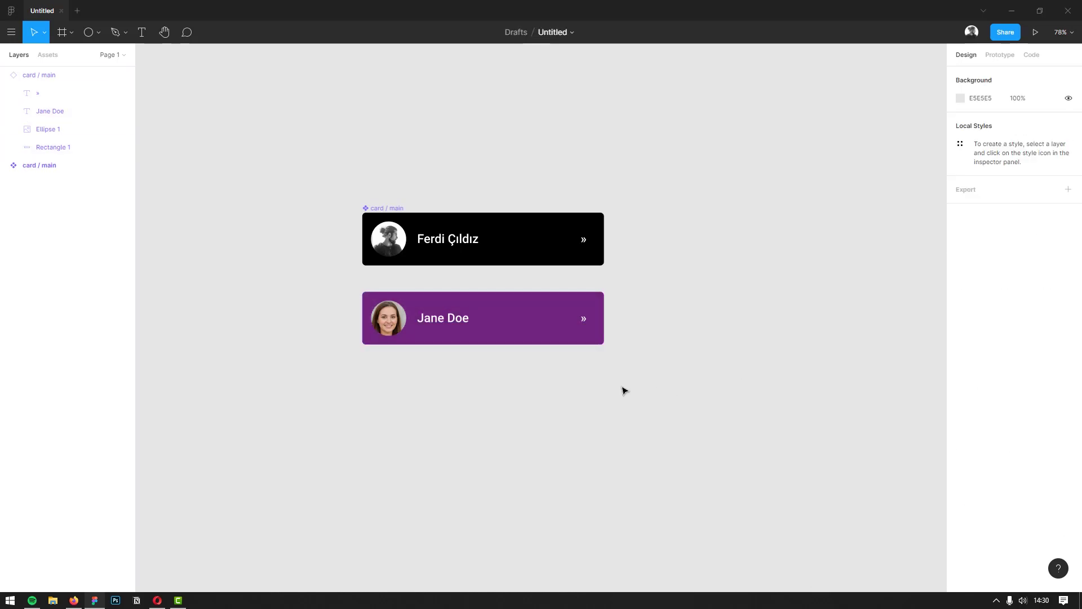
left_click_drag(512, 329, 500, 409, "alt")
double_click(395, 404)
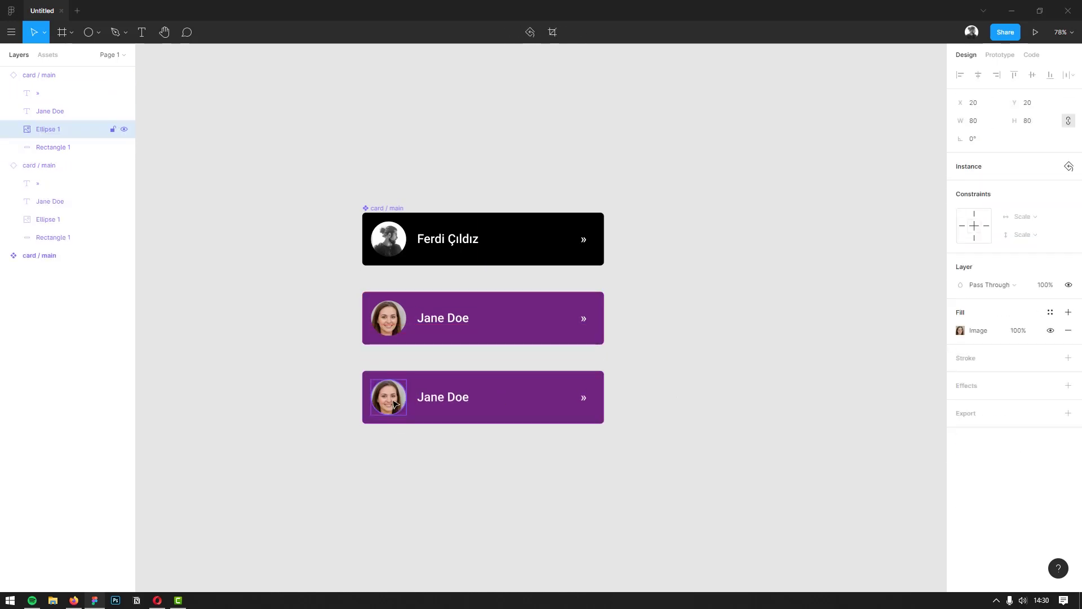
Swap the third card's photo for the man's portrait
left_click(960, 331)
left_click(879, 402)
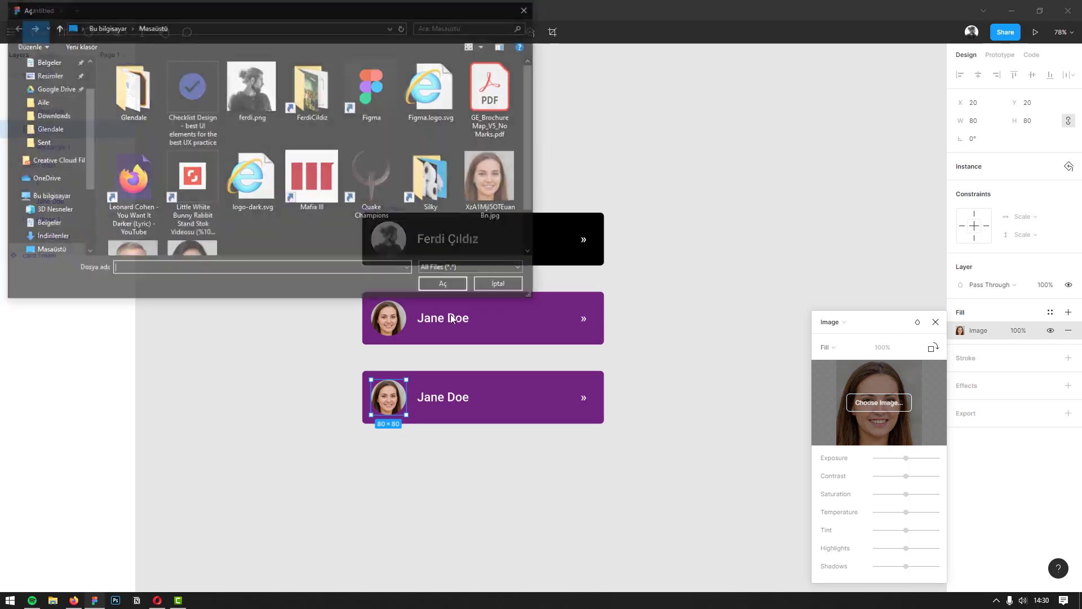
scroll(174, 244, "down", 2)
double_click(124, 213)
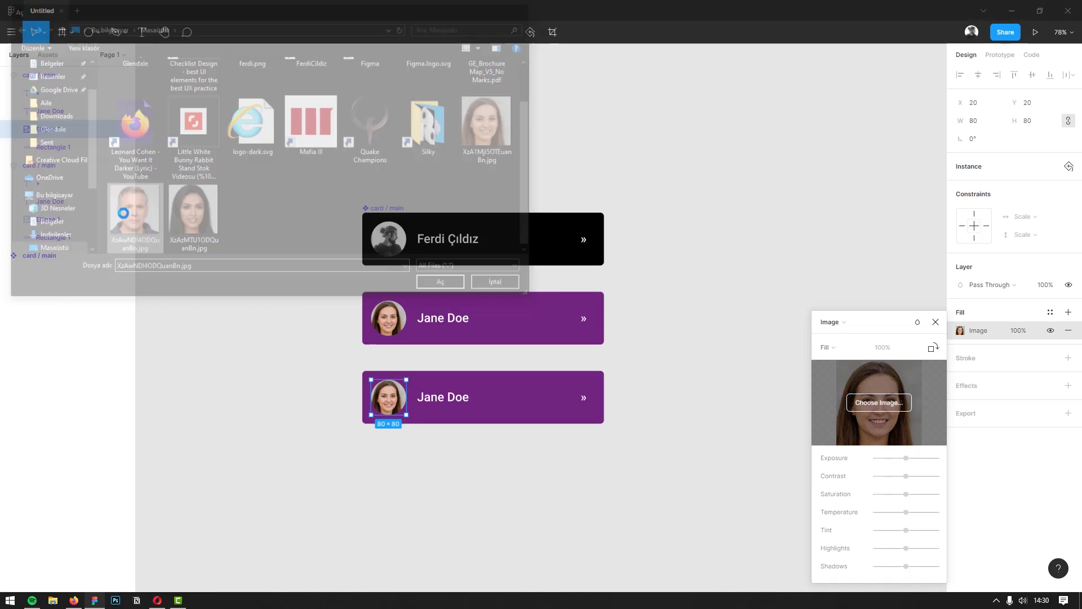
Change the third card's name text to the man's placeholder name
double_click(447, 401)
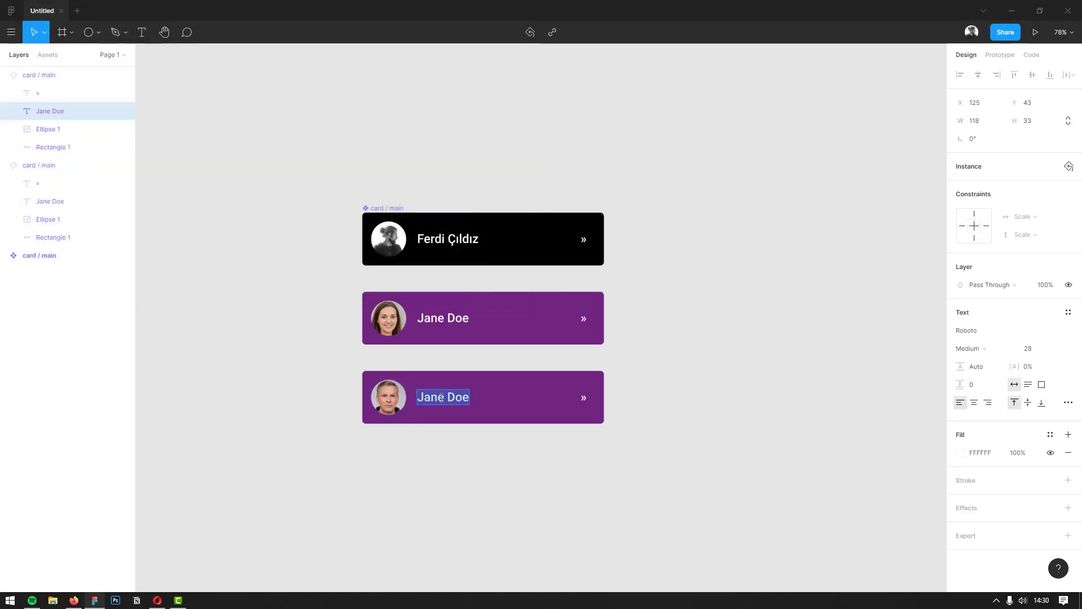
type("John Smith")
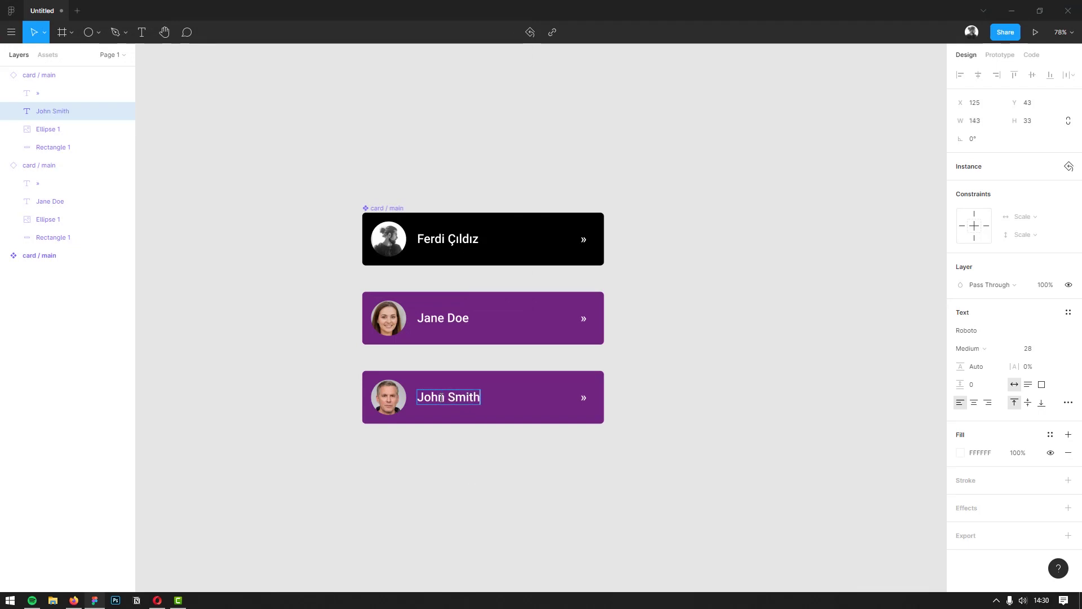
left_click(469, 468)
left_click_drag(469, 468, 492, 426)
Set the third card's background to red-magenta 80234A and stretch the card wider
left_click(568, 357)
left_click(960, 330)
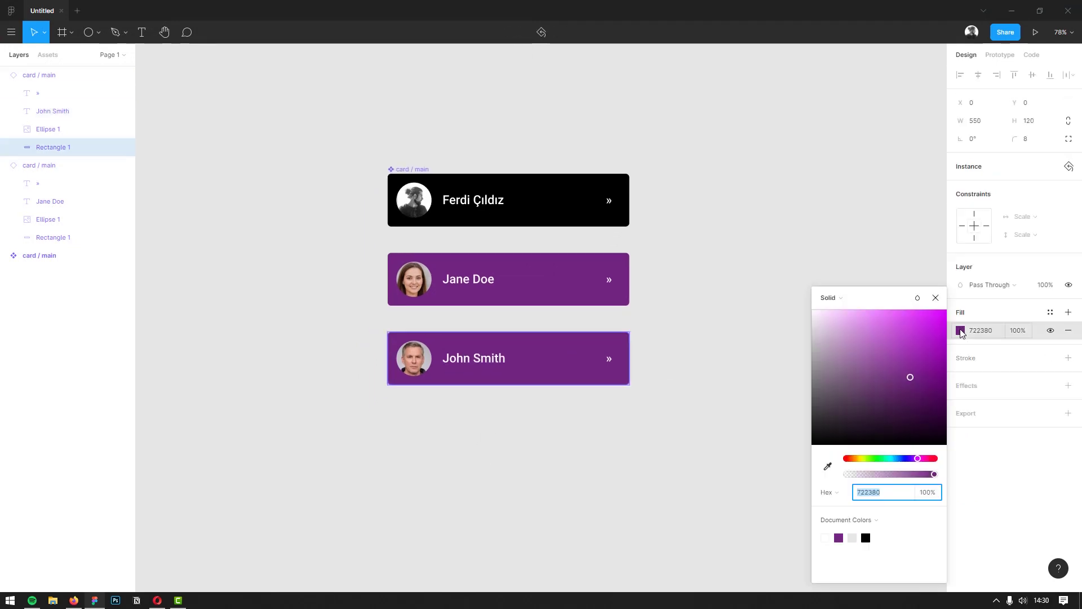
left_click_drag(914, 459, 931, 459)
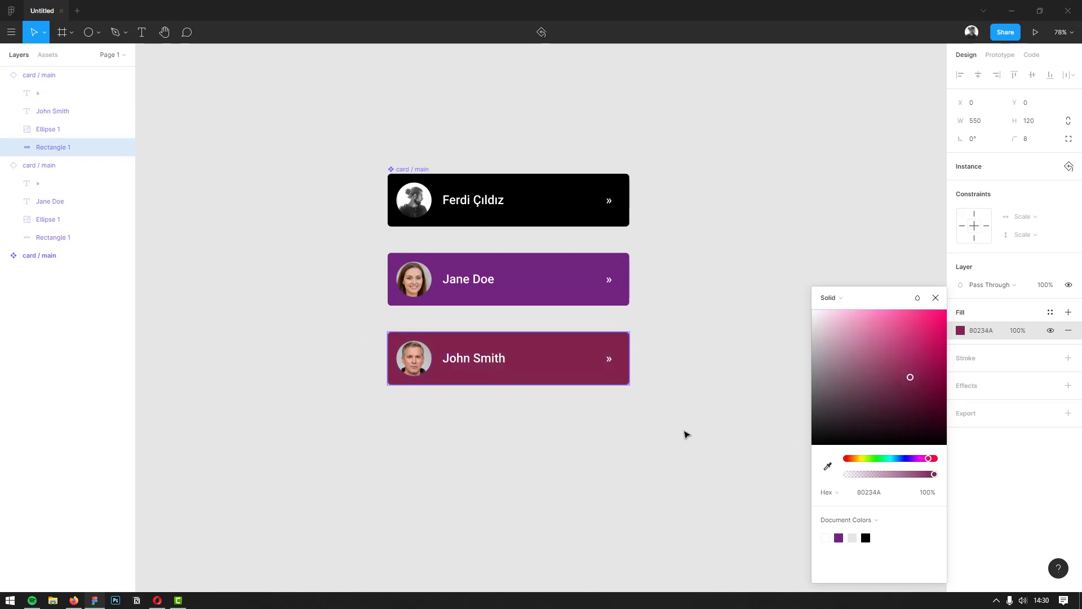
left_click(685, 435)
left_click_drag(698, 392, 627, 452)
left_click(552, 415)
mouse_move(558, 414)
left_mouse_down()
mouse_move(640, 413)
mouse_move(410, 419)
left_mouse_up()
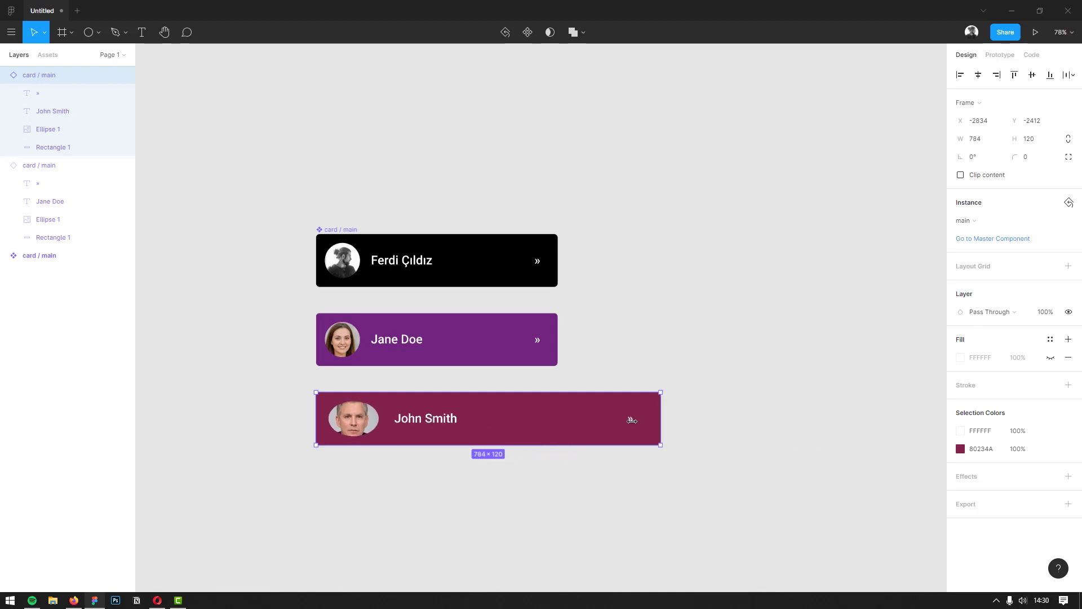
Undo the width test and constrain the master card's contents to Top
left_click_drag(411, 419, 653, 418)
key("ctrl+z")
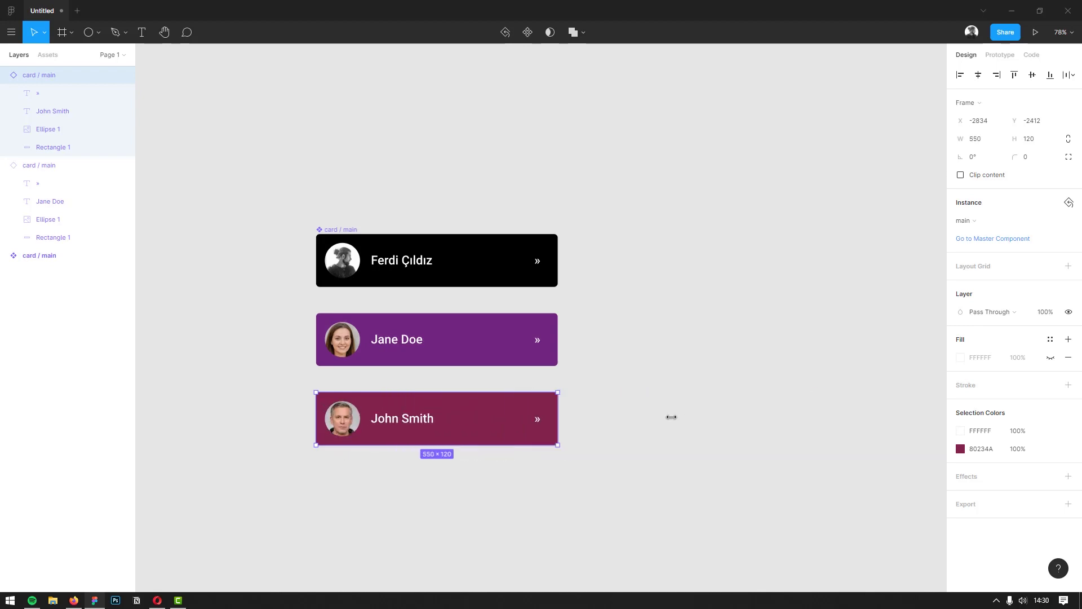
double_click(356, 261)
left_click(396, 261, "shift")
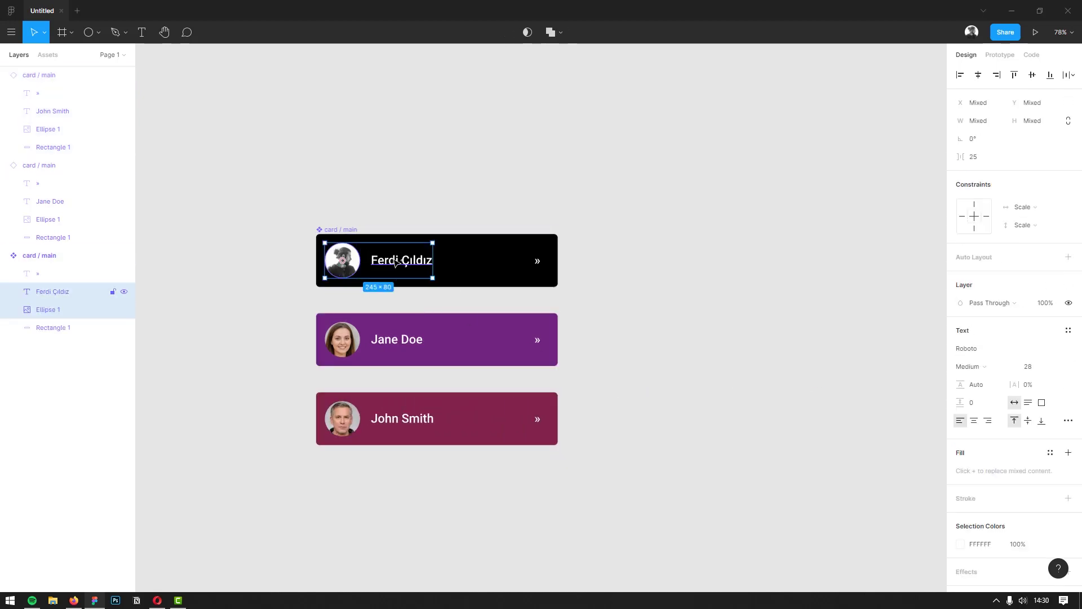
left_click(974, 205)
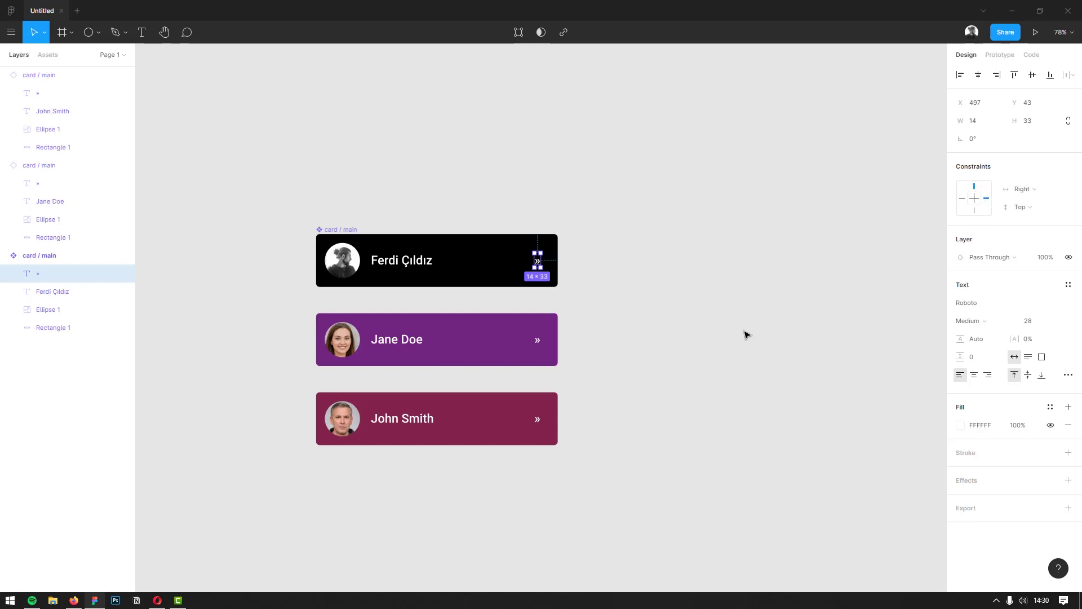
Test-resize the man's card wider and narrower, undoing each change
left_click(642, 389)
left_click(555, 421)
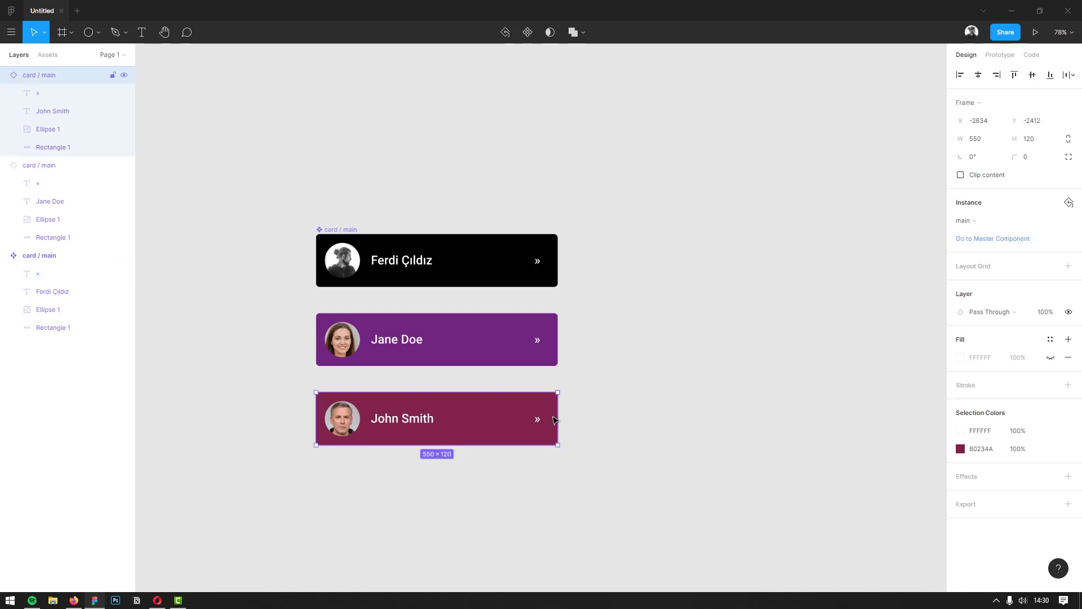
left_click_drag(560, 417, 701, 411)
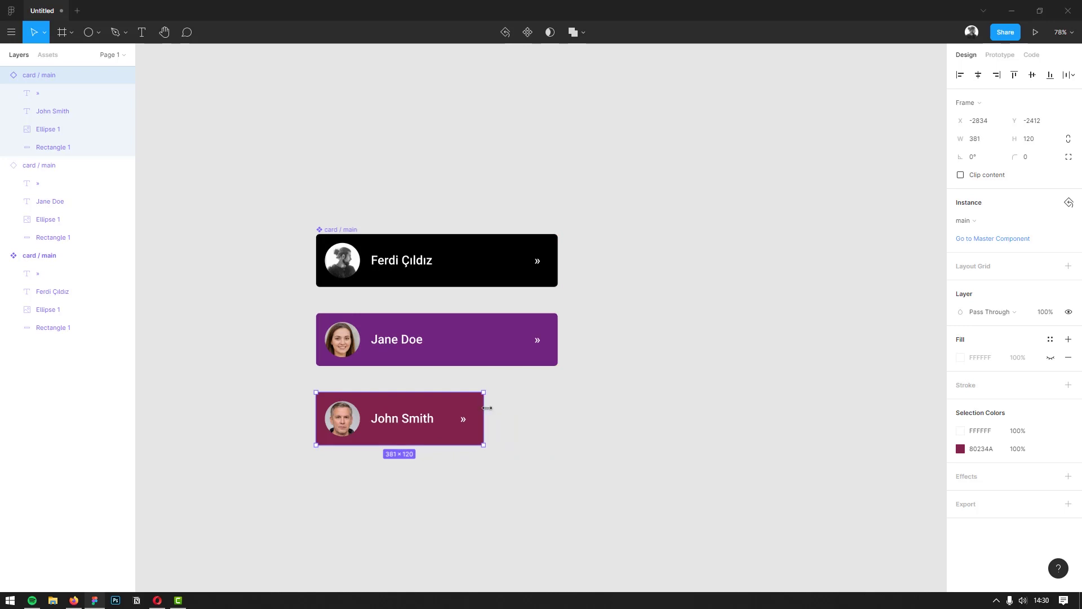
key("ctrl+z")
mouse_move(702, 411)
left_mouse_down()
mouse_move(492, 416)
mouse_move(463, 457)
left_mouse_up()
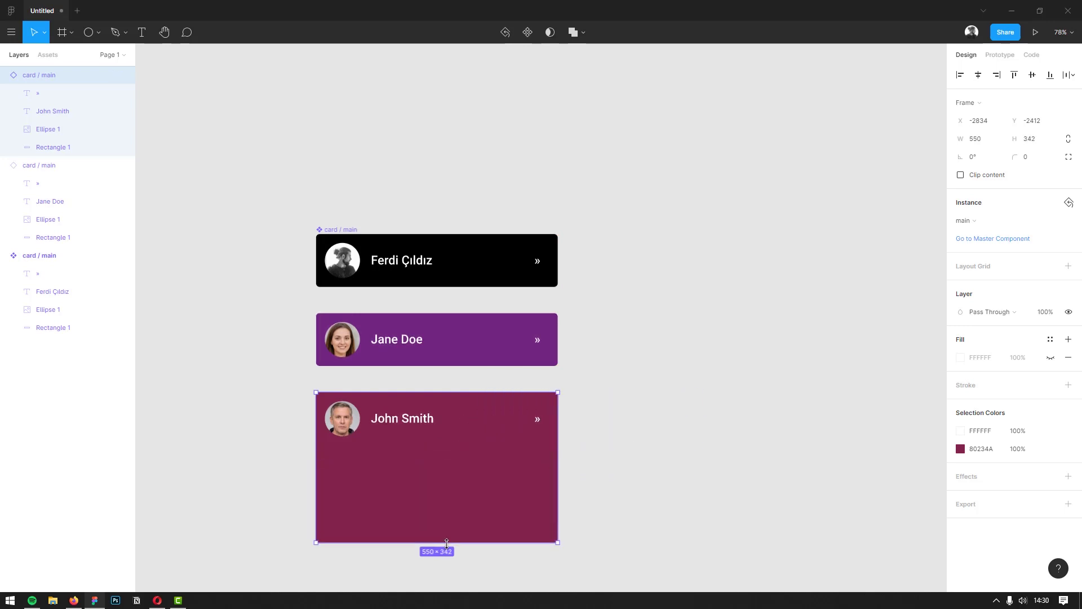
key("ctrl+z")
left_click(588, 447)
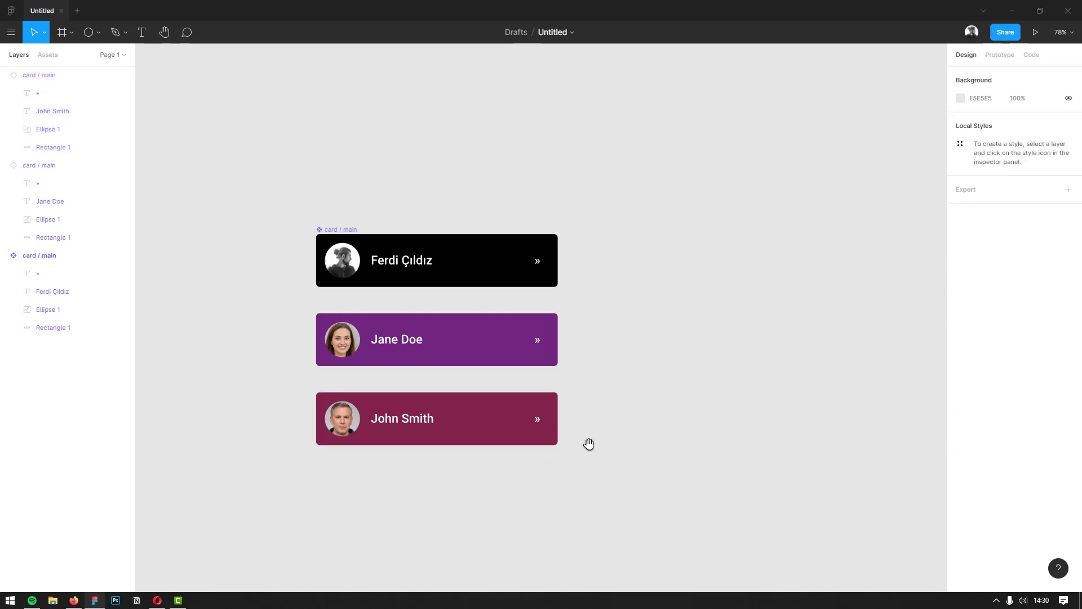
Try resetting all of the man's card overrides, then undo it
left_click_drag(587, 442, 657, 445)
left_click(619, 425)
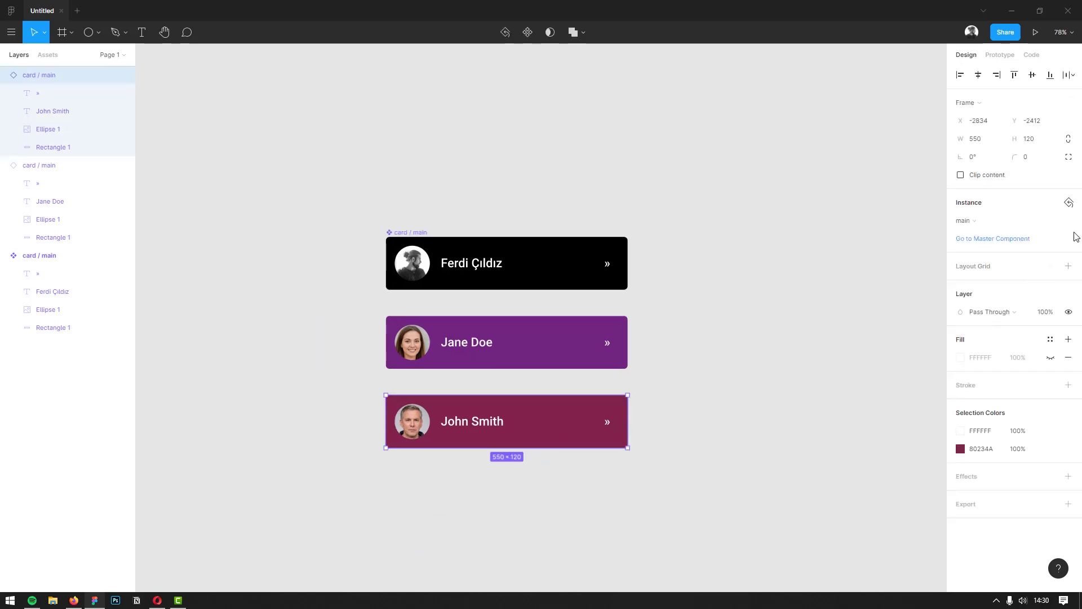
left_click(1069, 202)
left_click(1063, 209)
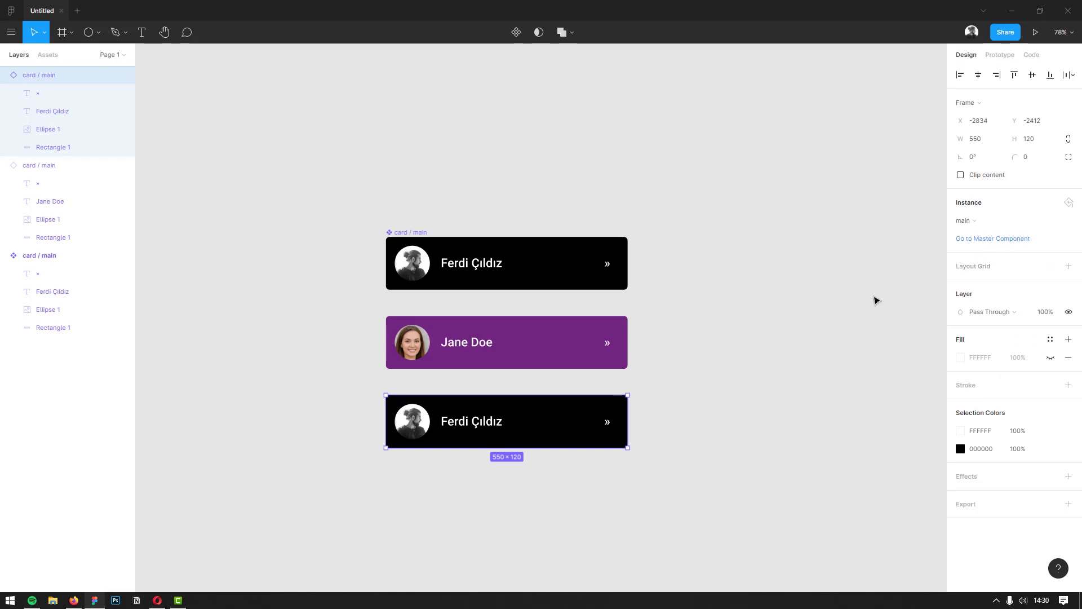
key("ctrl+z")
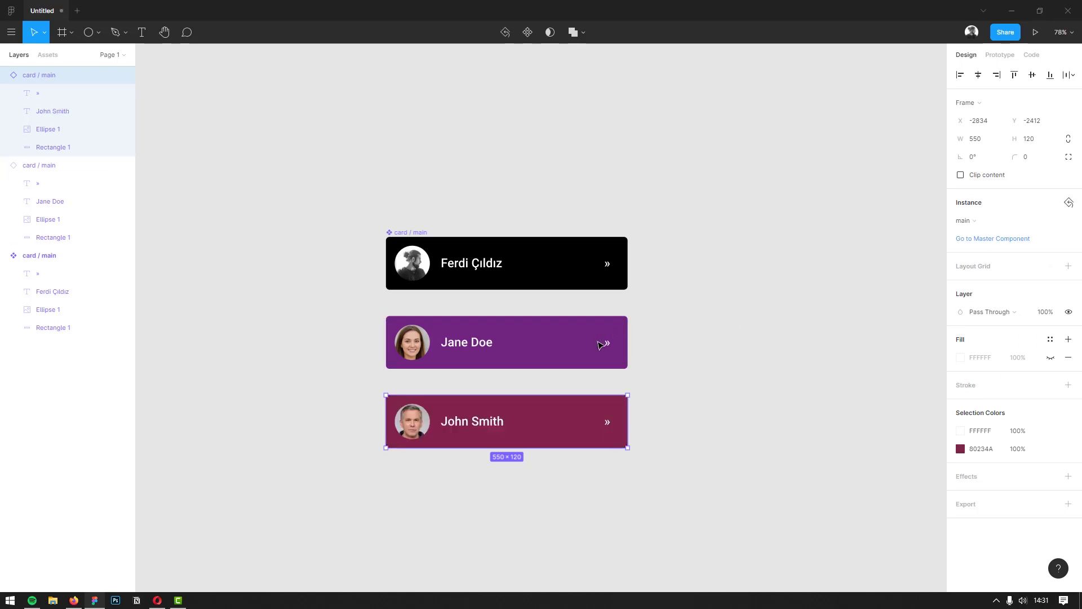
Widen the man's card to 914 px, Reset Size back to 550×120, then select both instance cards
left_click_drag(628, 428, 788, 429)
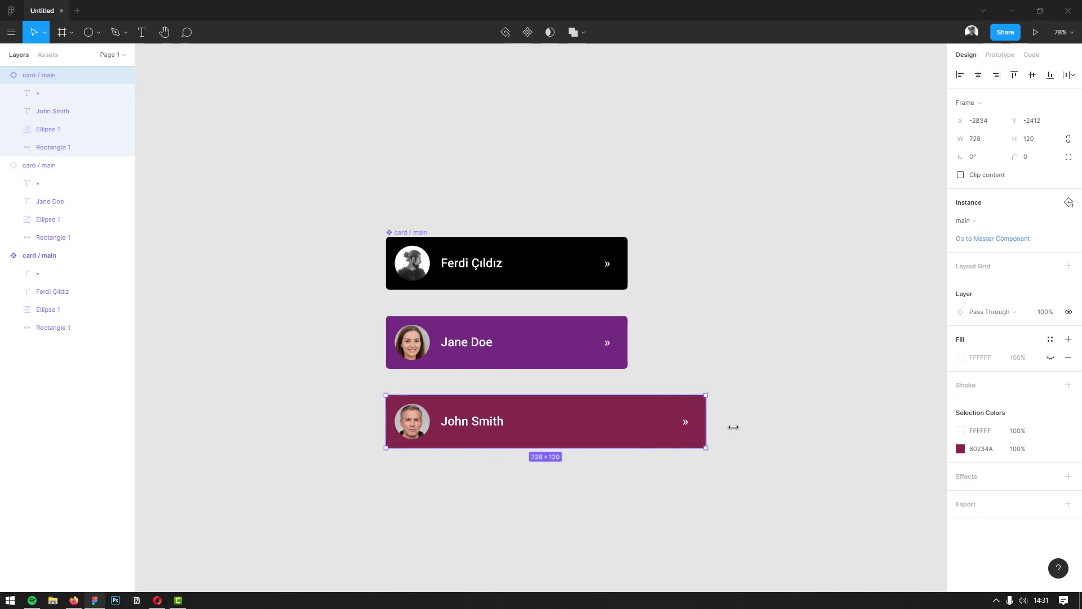
left_click(1069, 202)
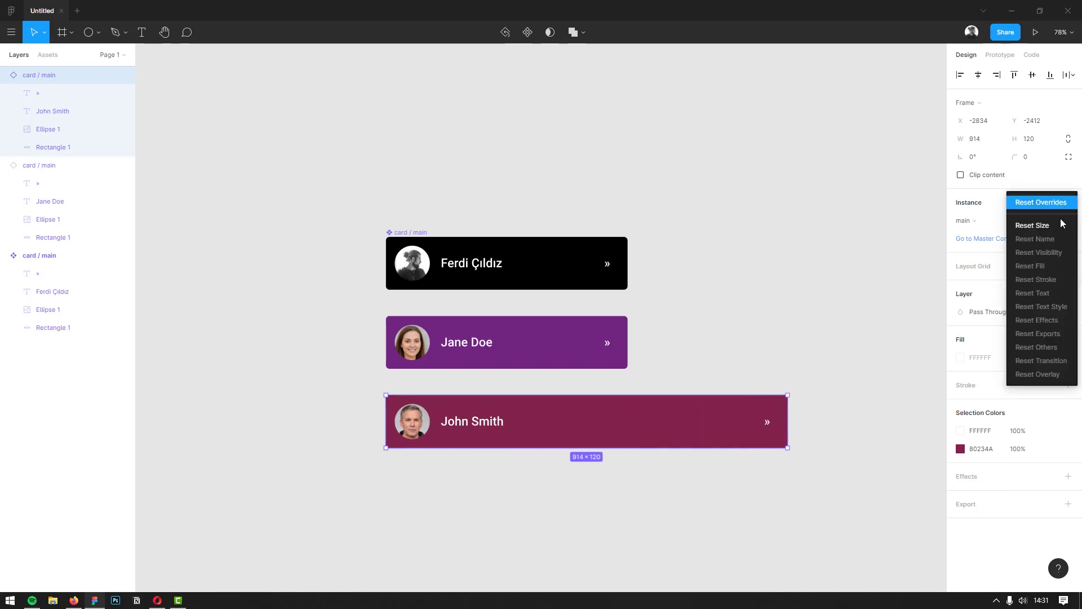
left_click(1059, 226)
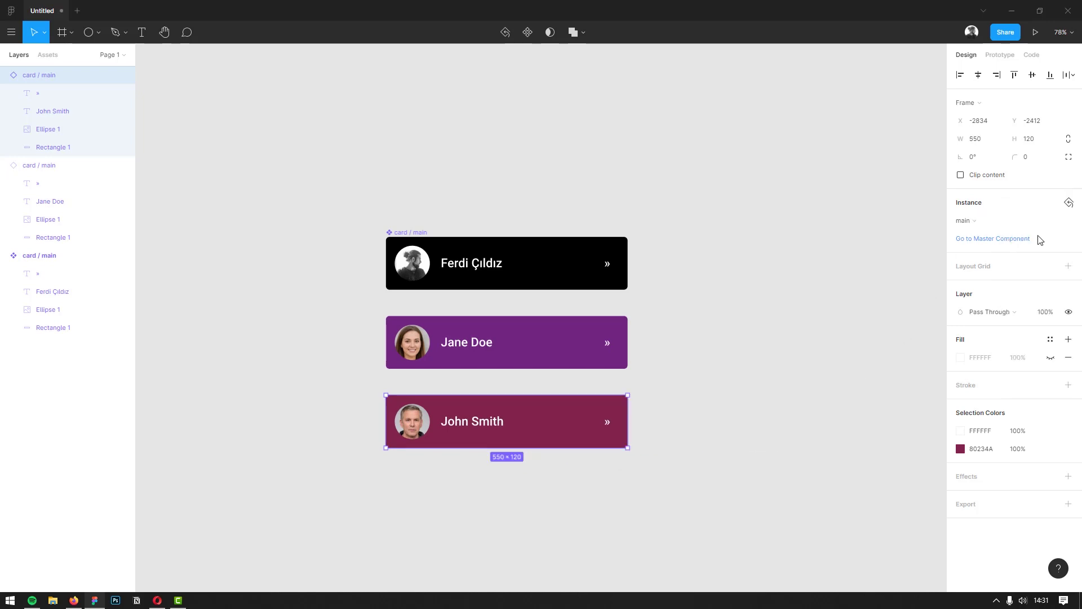
left_click(773, 343)
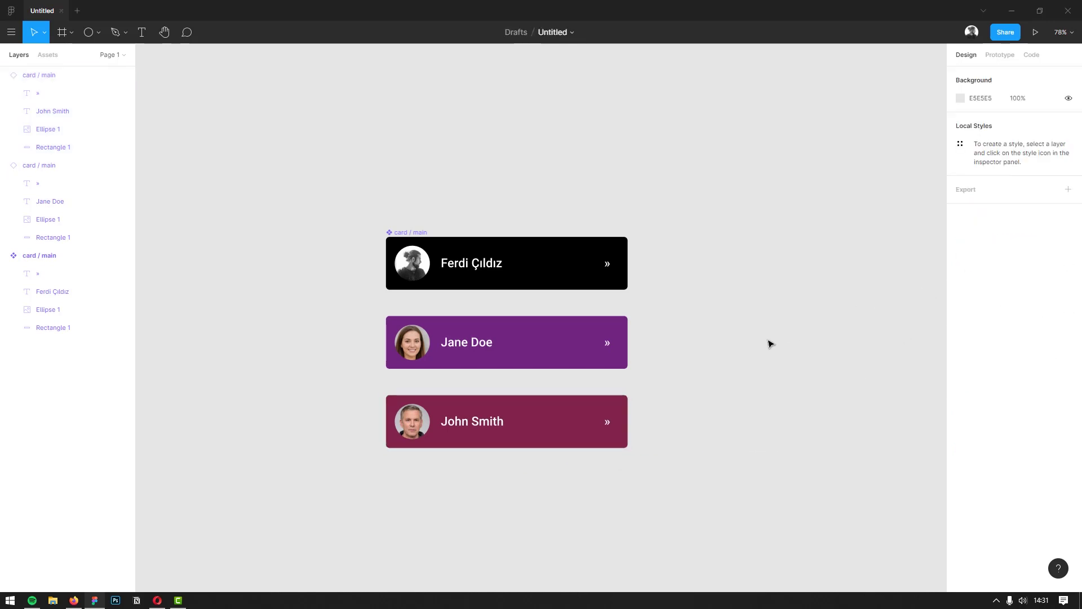
left_click(560, 421)
left_click(571, 349, "shift")
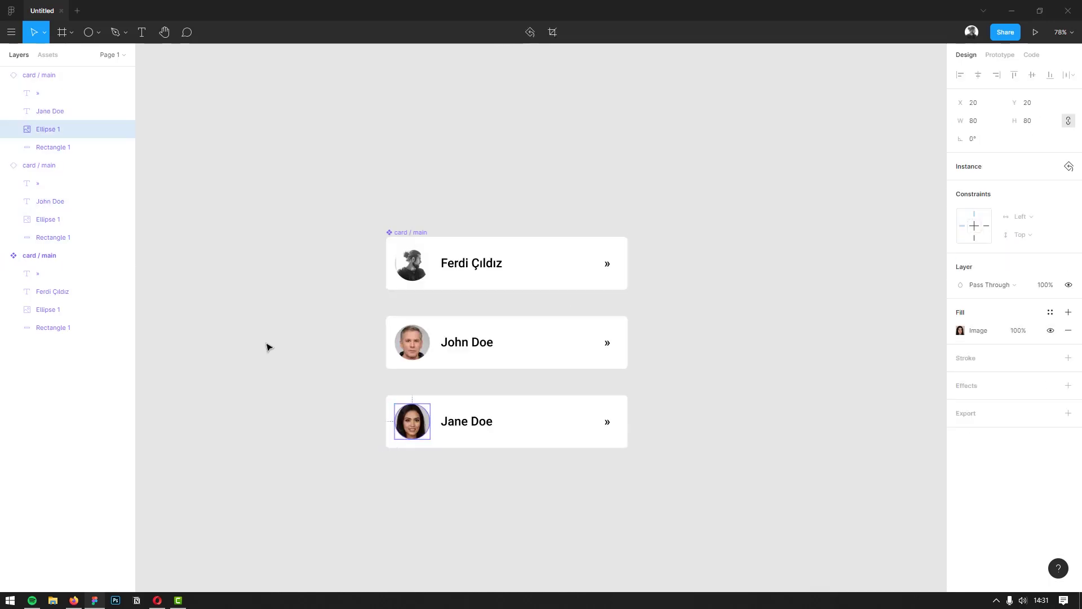
Deselect the cards by clicking empty canvas
left_click(268, 346)
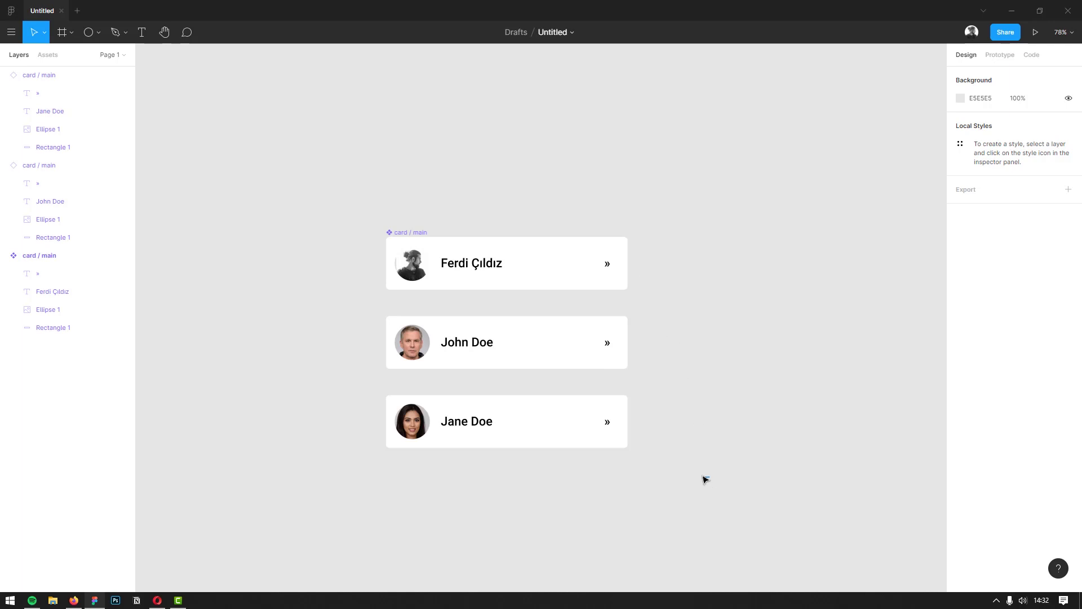
Evenly distribute the three cards vertically, then order them woman's card, man's card, master card
left_click_drag(711, 481, 375, 235)
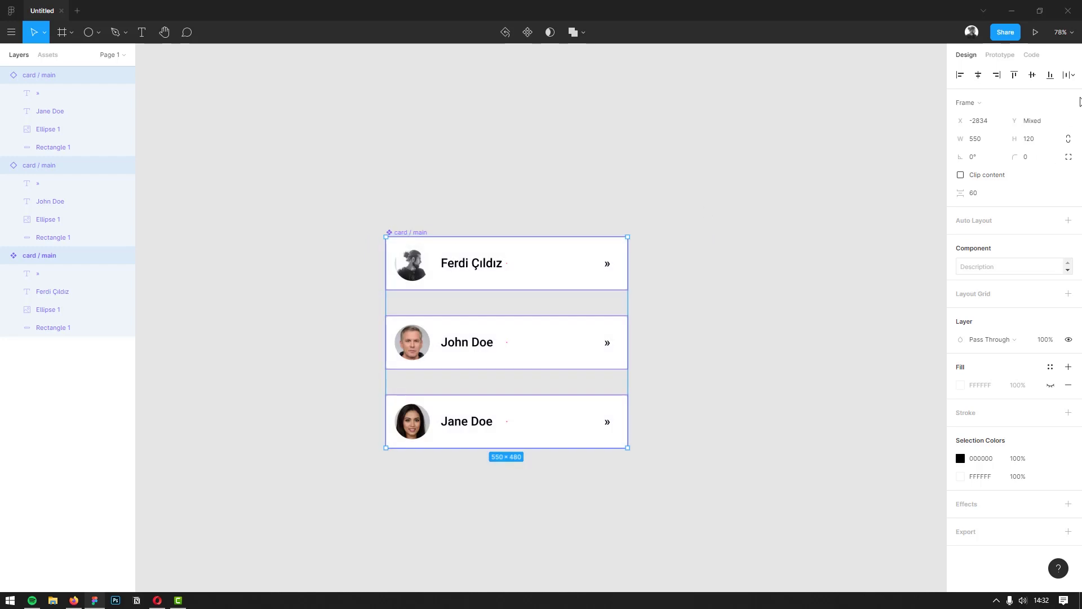
left_click(1069, 75)
left_click(1031, 111)
left_click_drag(511, 352, 510, 420)
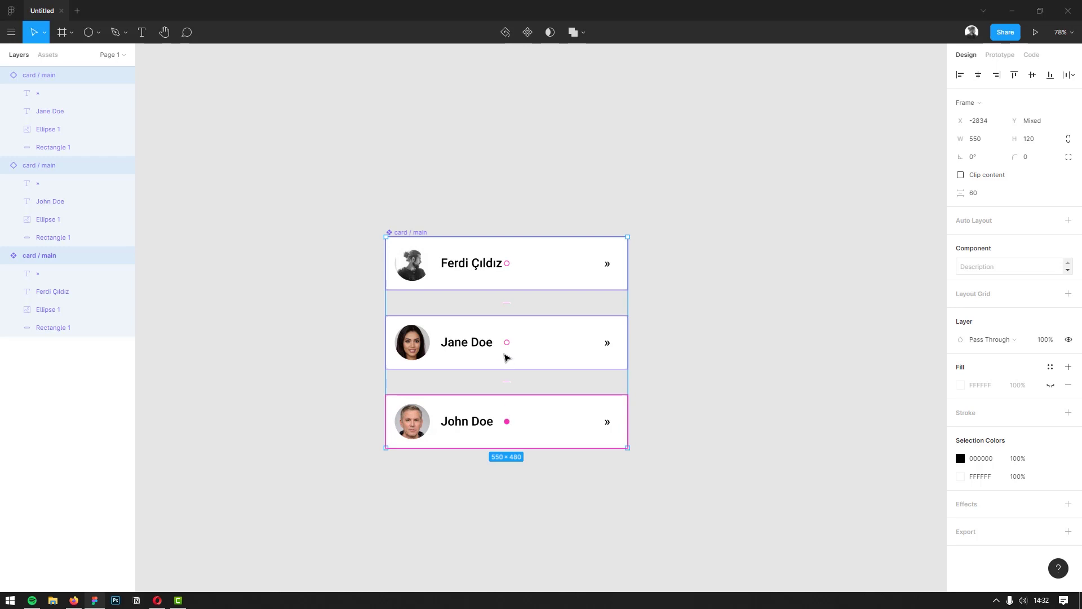
left_click_drag(509, 346, 508, 266)
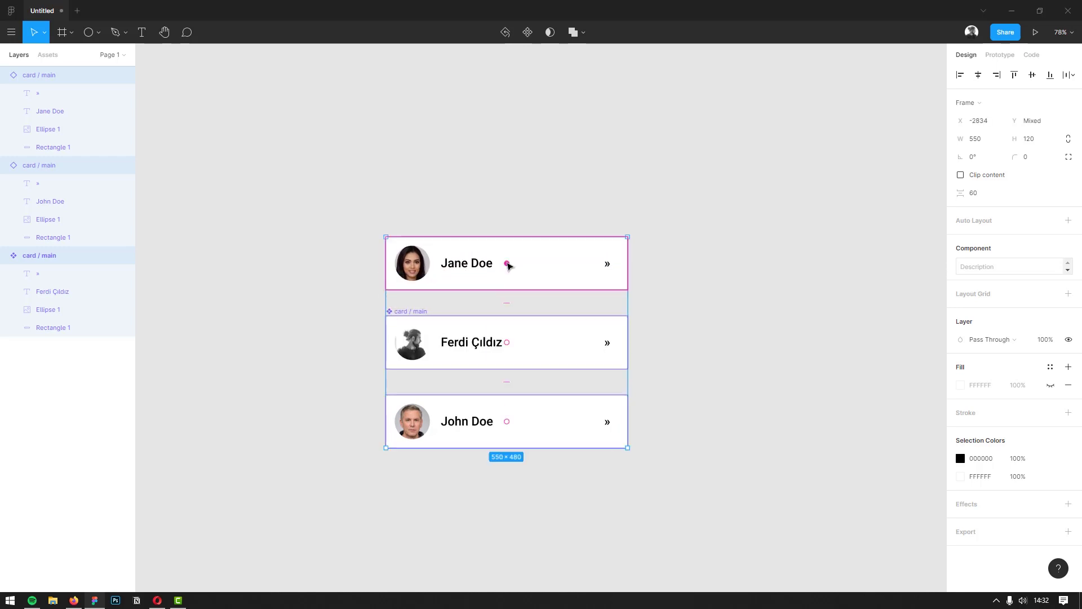
left_click_drag(500, 346, 507, 421)
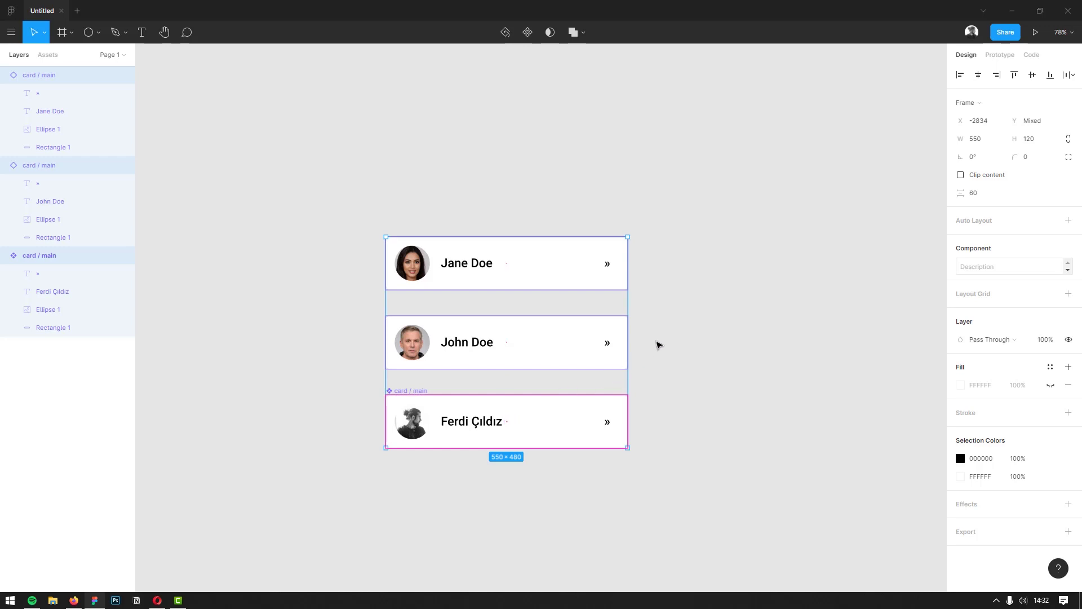
left_click(682, 336)
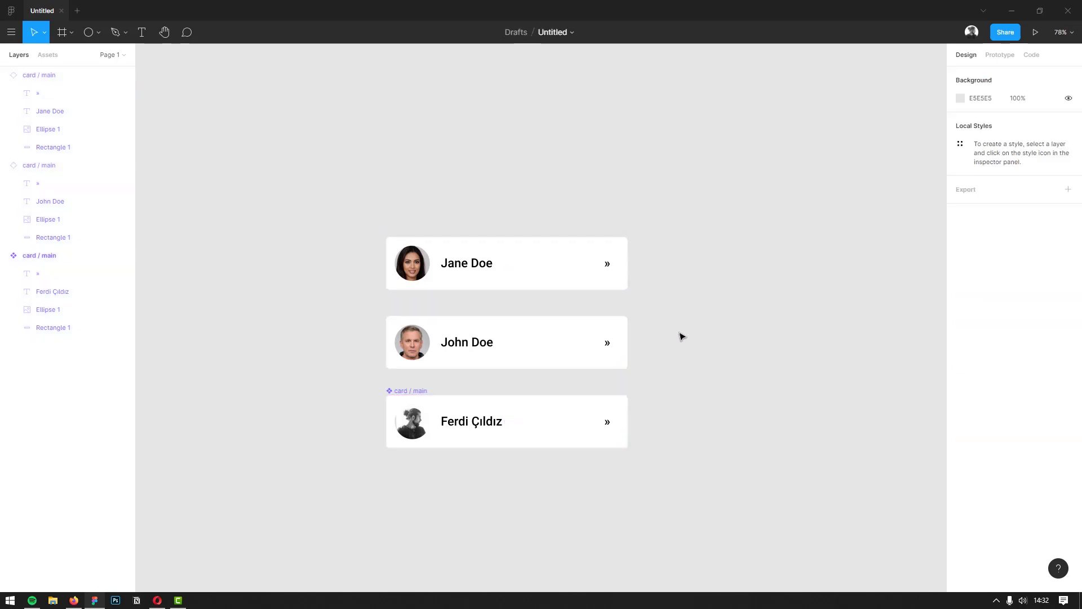